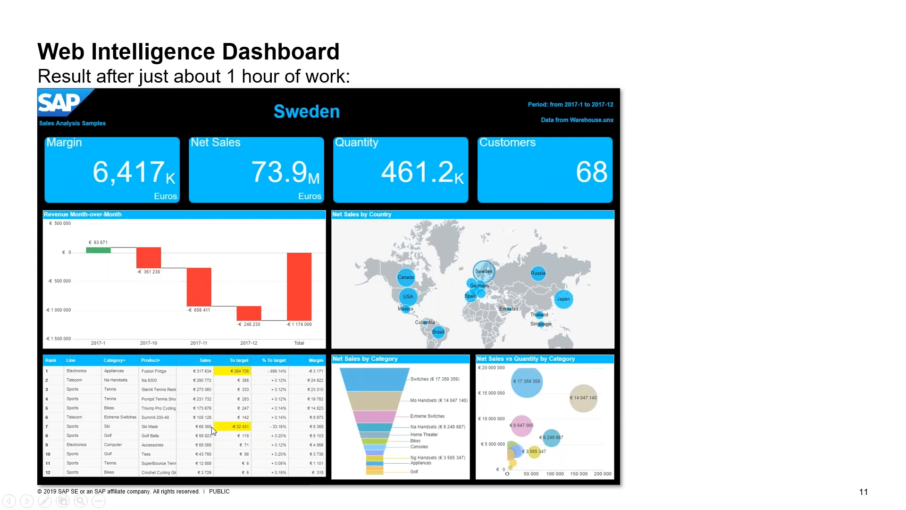
Leave the slide show and switch to the 4.2 virtual machine in VMware Workstation, displayed full screen.
key("Escape")
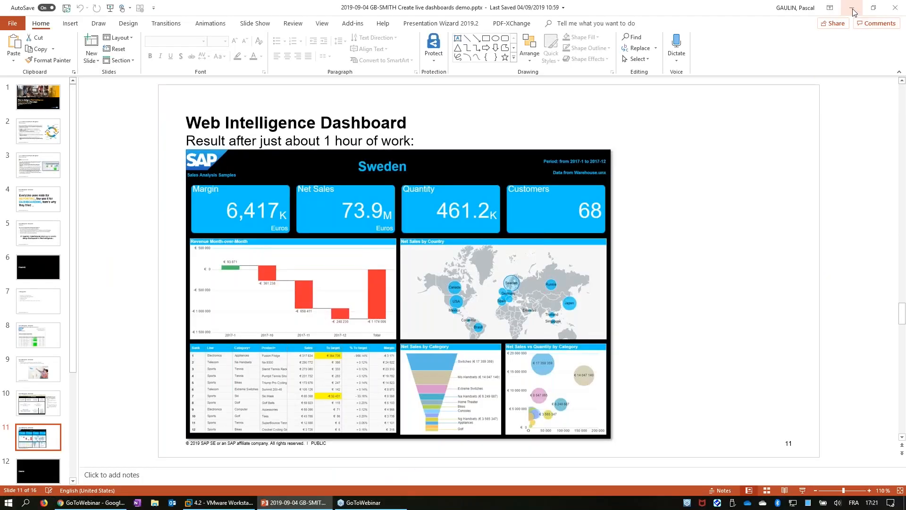
left_click(852, 9)
left_click(232, 503)
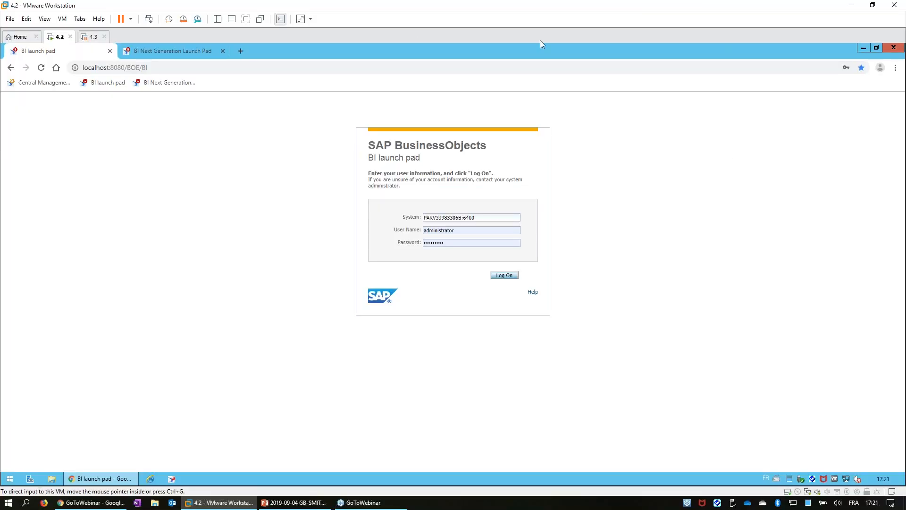
left_click(342, 5)
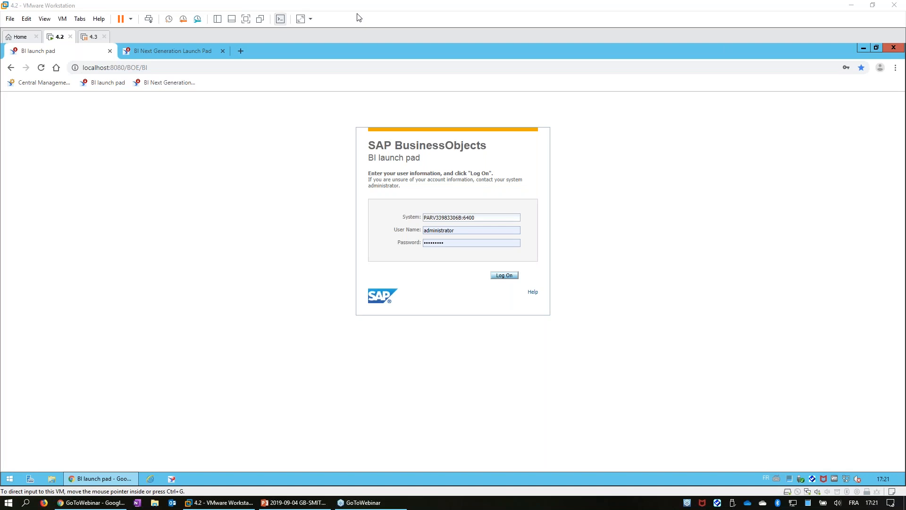
left_click(342, 5)
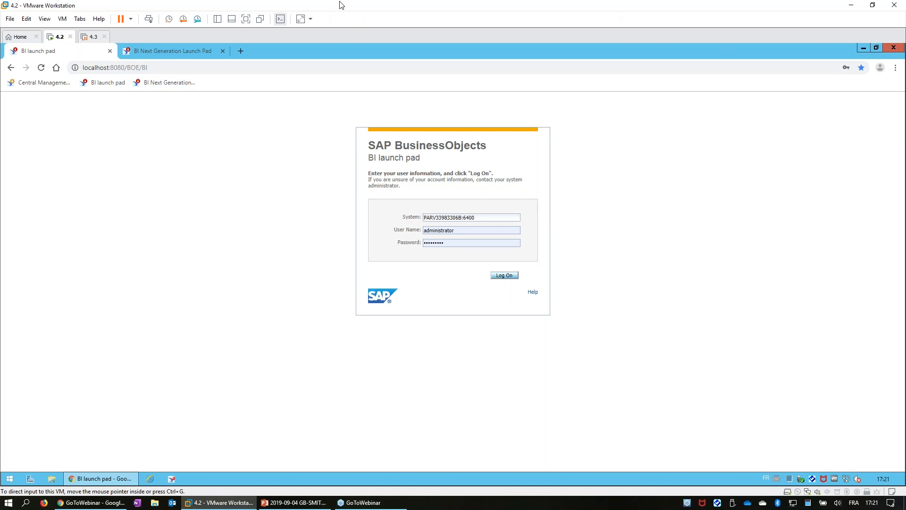
left_click(246, 19)
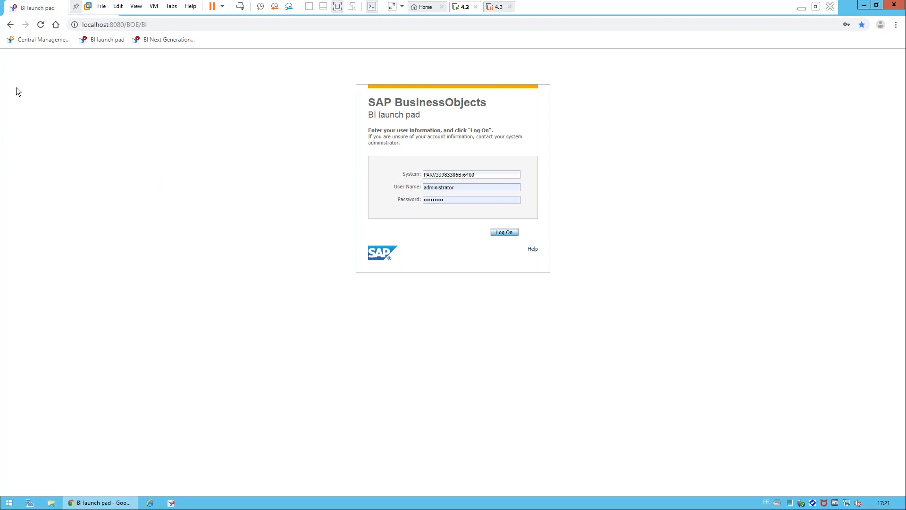
Log on to BI launch pad with the prefilled credentials, reloading the logon page if it has expired.
left_click(504, 233)
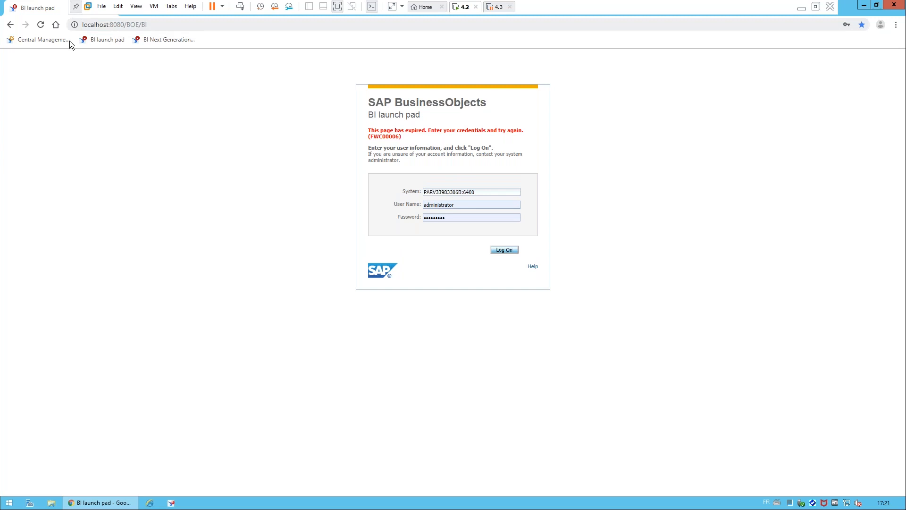
left_click(41, 24)
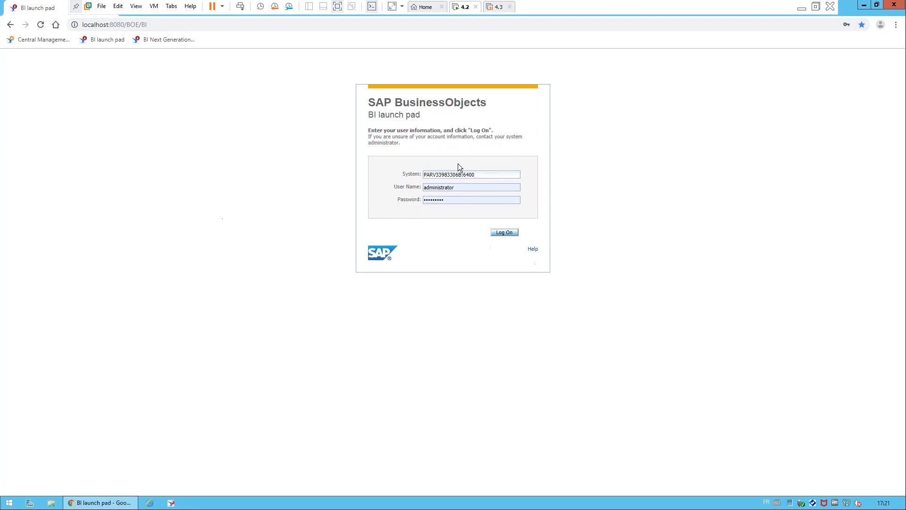
left_click(515, 234)
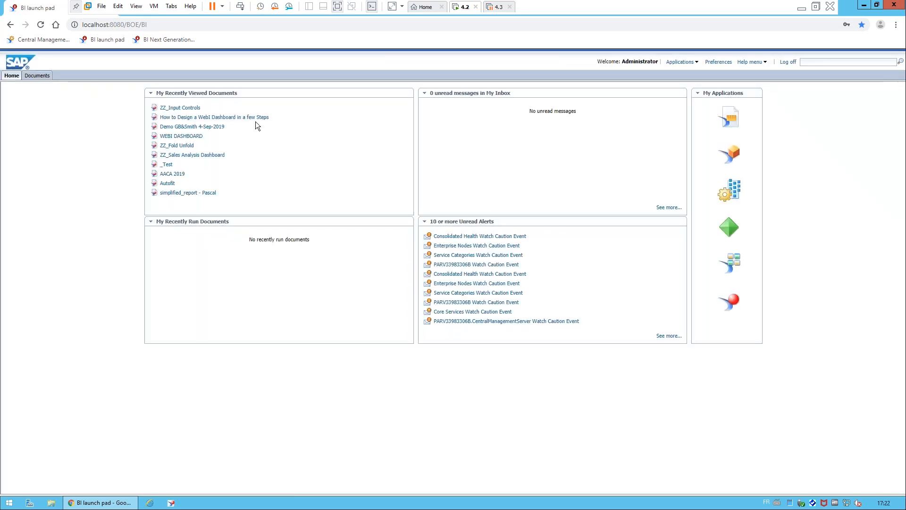
Open the document "How to Design a WebI Dashboard in a few Steps" and compare its Before and After reports.
left_click(258, 117)
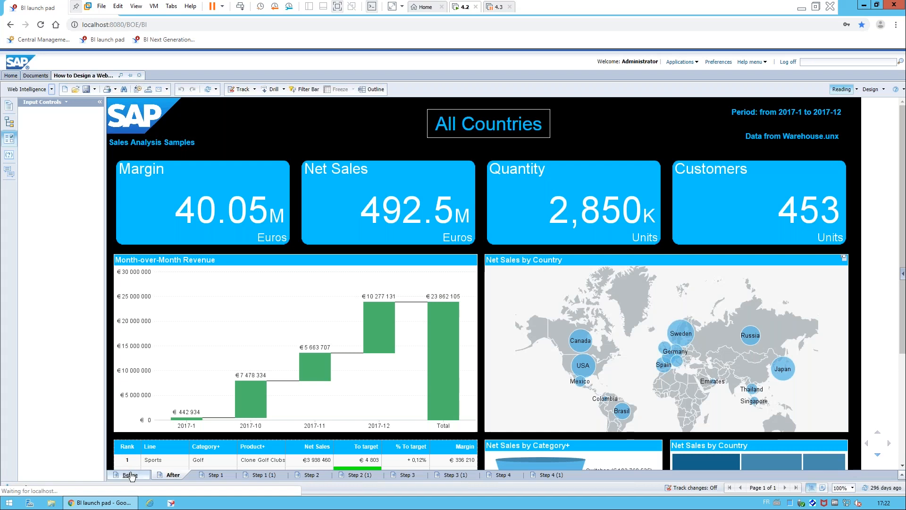
left_click(131, 475)
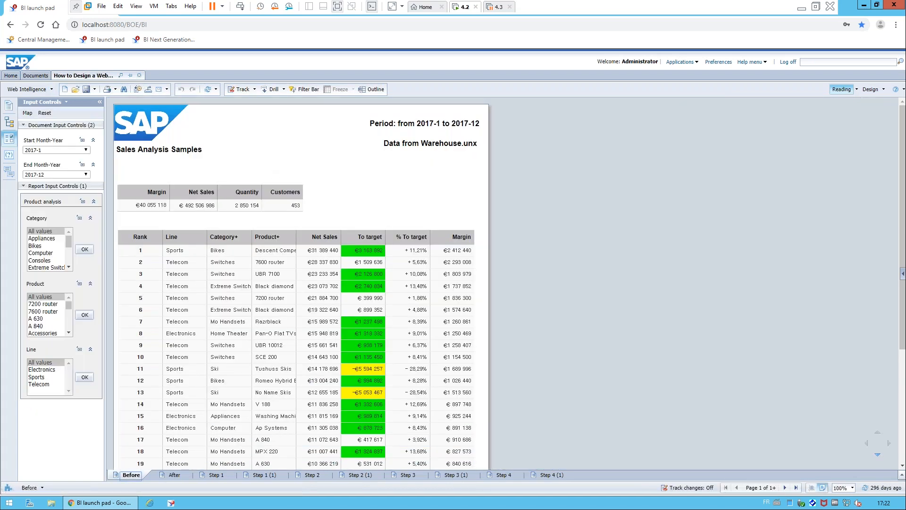
left_click(178, 476)
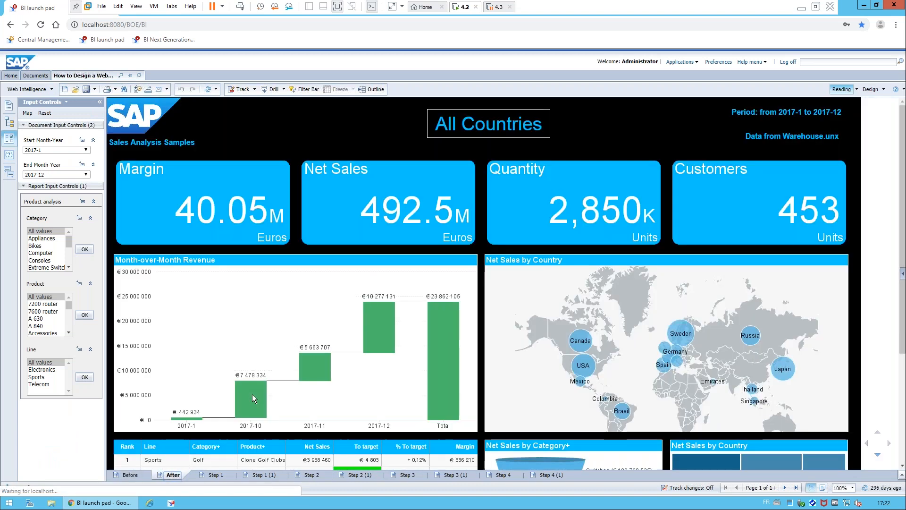
Look at the Step 1 report, switch the document to Design mode and open the Step 1 (1) report.
left_click(216, 475)
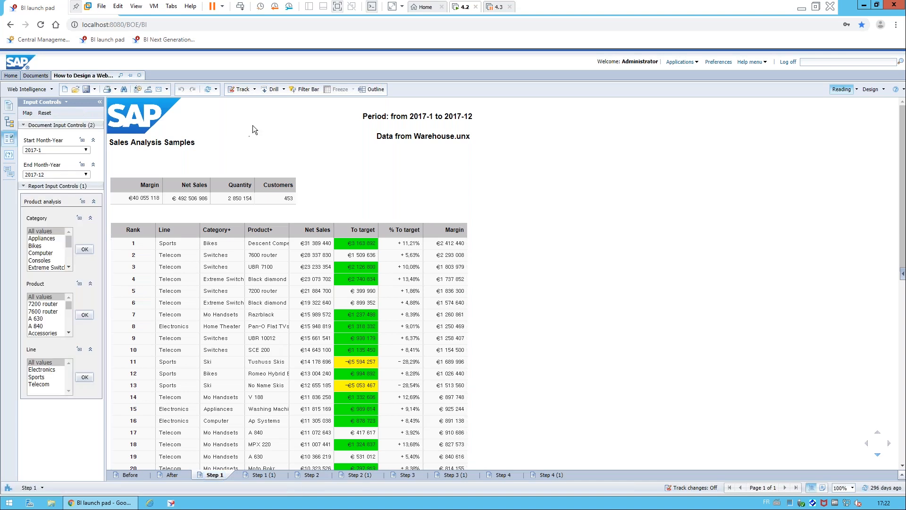
left_click(871, 90)
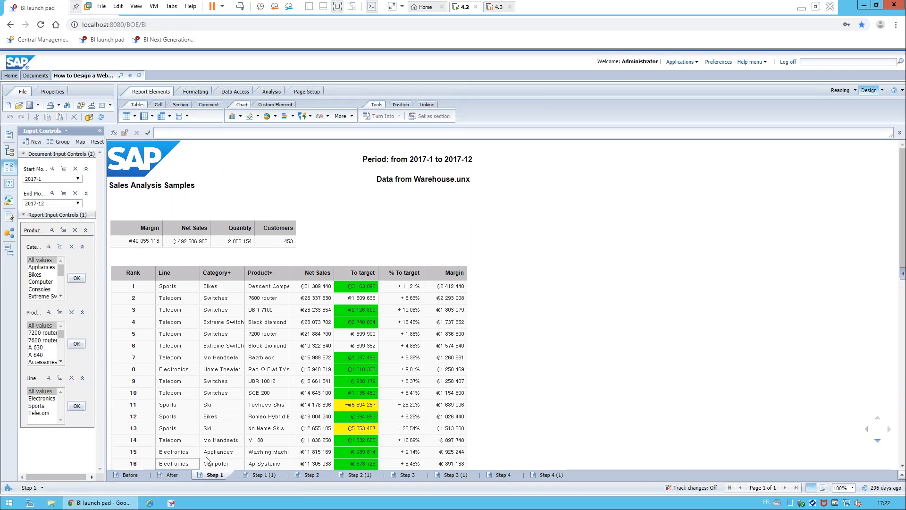
left_click(263, 474)
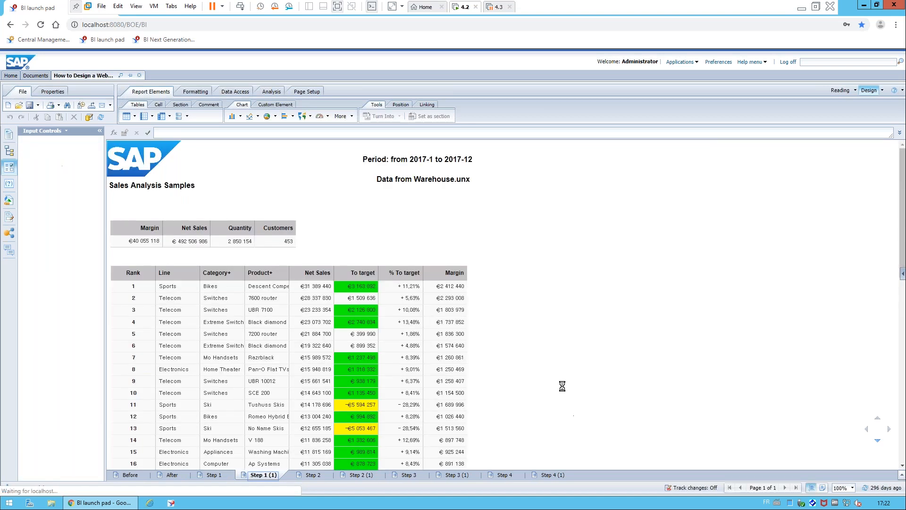
Show the Step 1 (1) report in Page mode and set its page format to Landscape A3.
left_click(655, 176)
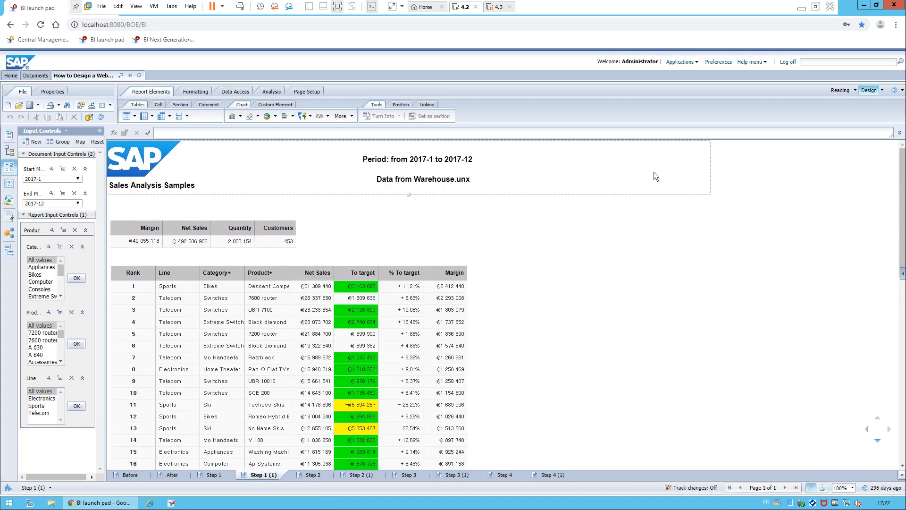
left_click(309, 94)
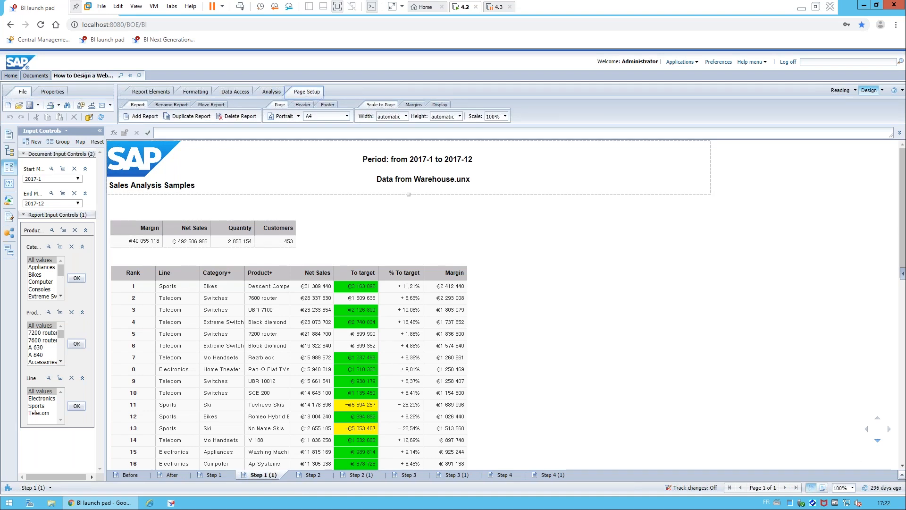
left_click(822, 487)
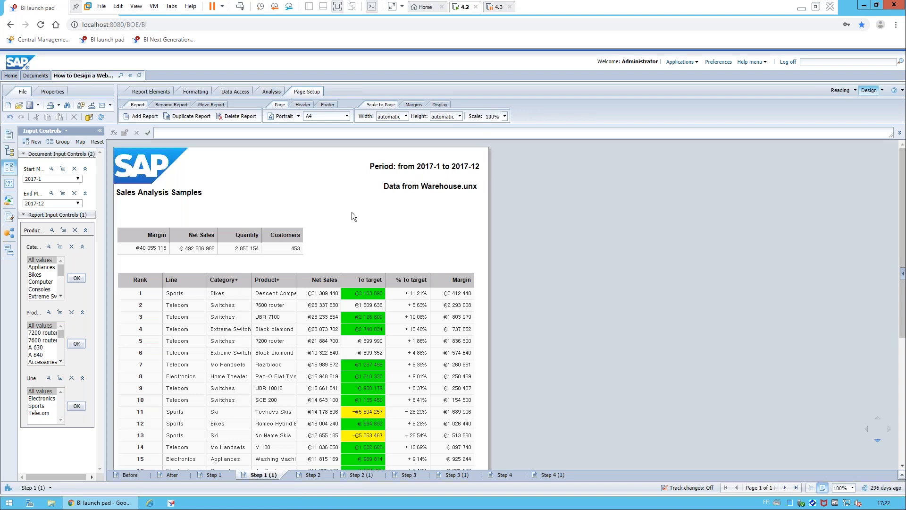
left_click(298, 116)
left_click(297, 130)
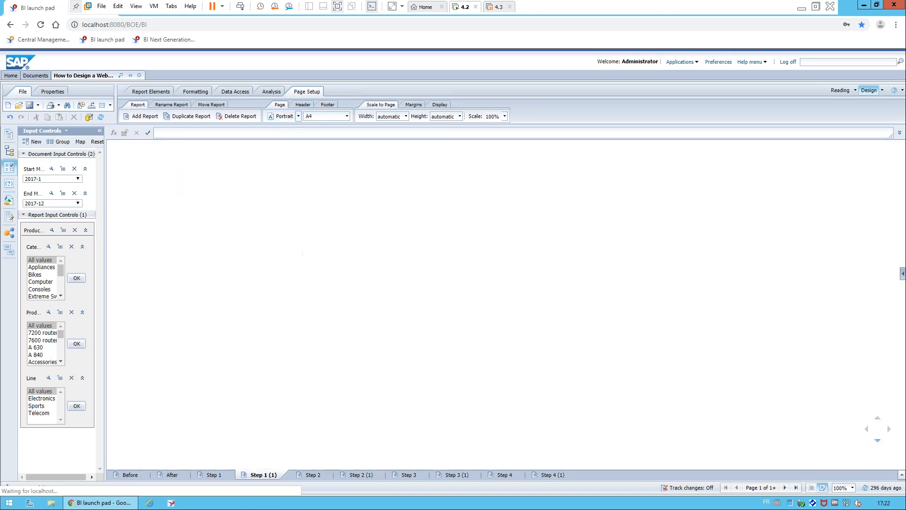
left_click(355, 116)
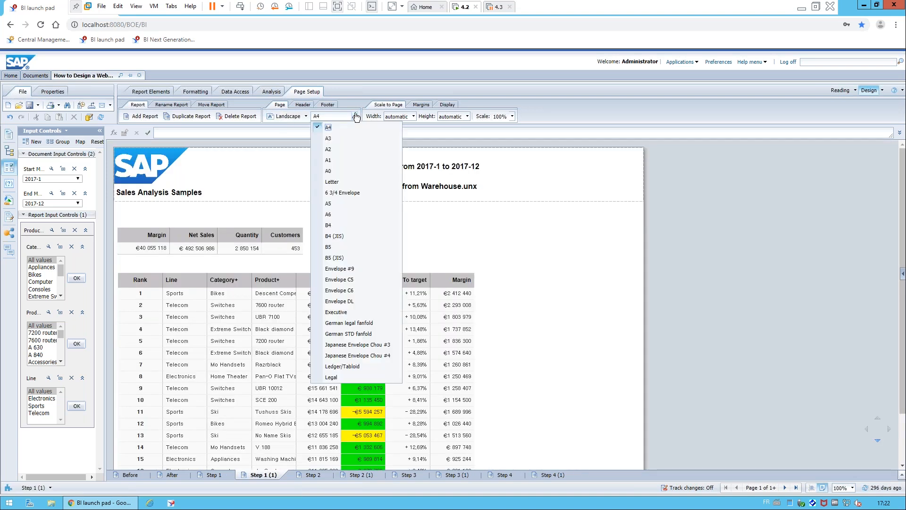
left_click(340, 139)
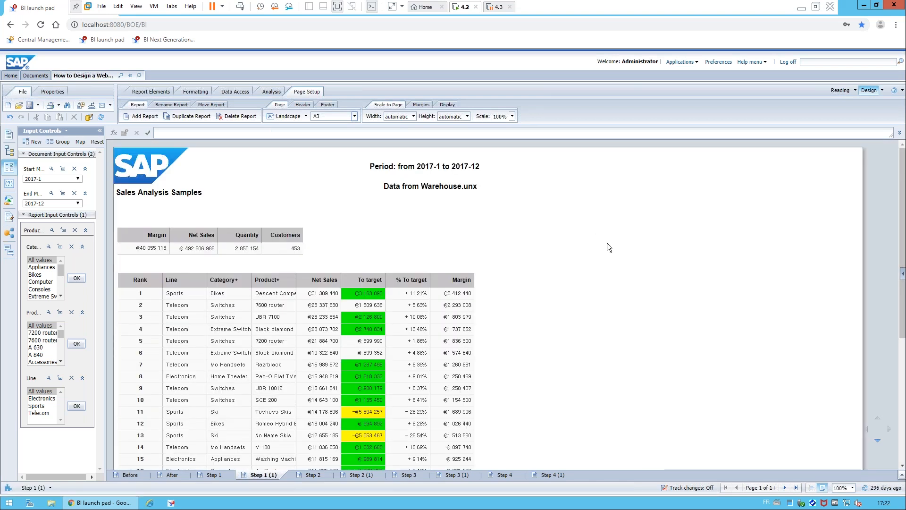
left_click(420, 105)
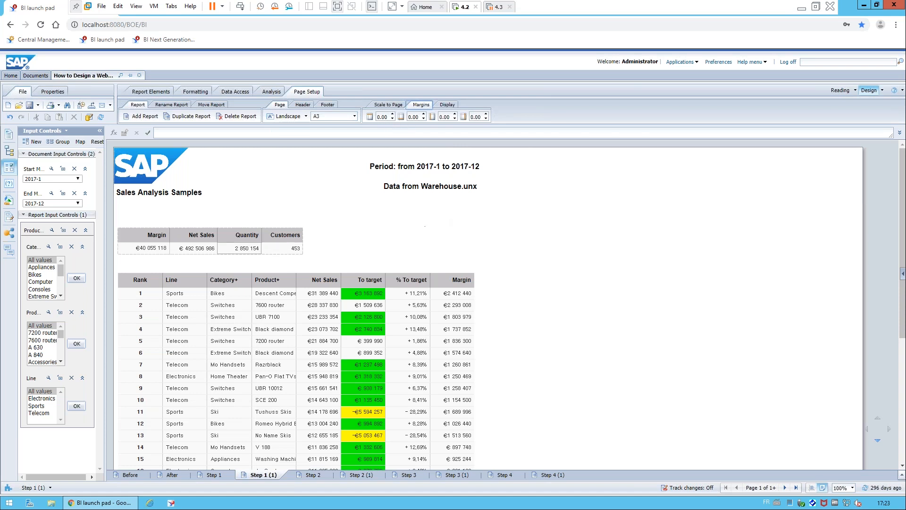
Format the report header with a black background colour.
left_click(541, 174)
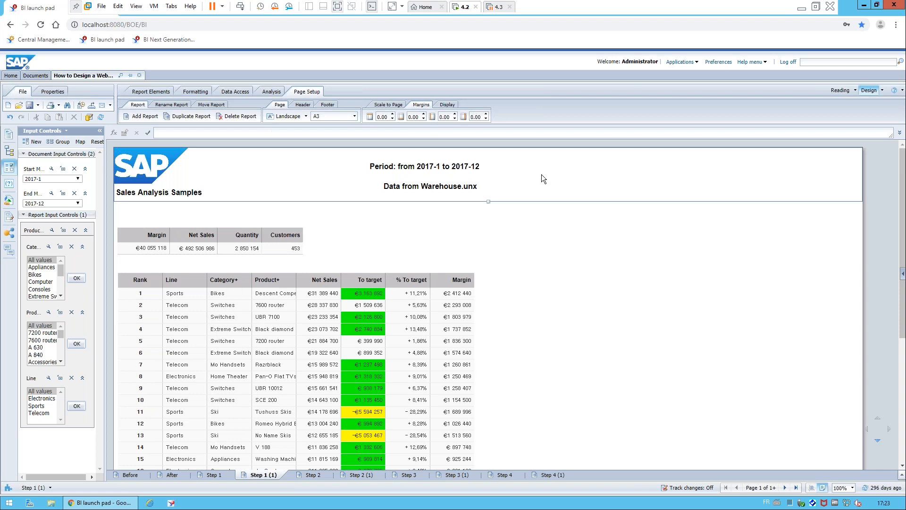
right_click(541, 178)
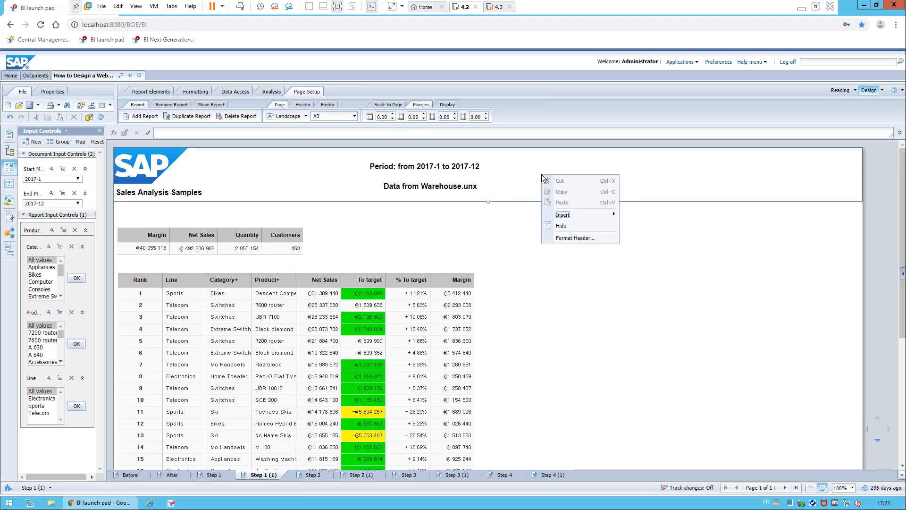
left_click(571, 239)
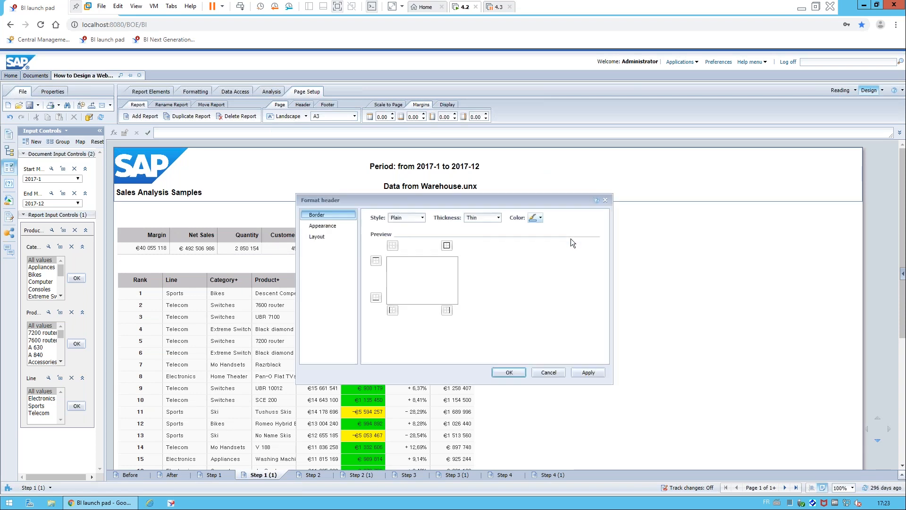
left_click(333, 226)
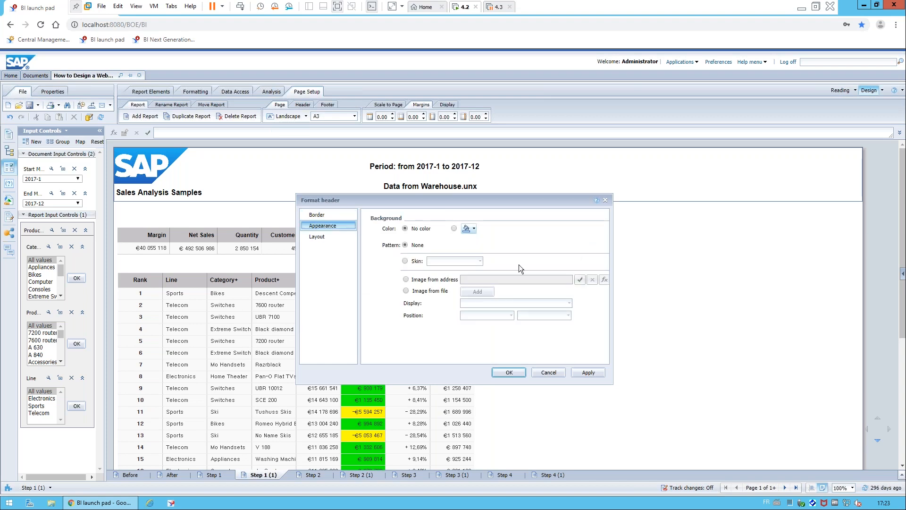
left_click(454, 229)
left_click(474, 229)
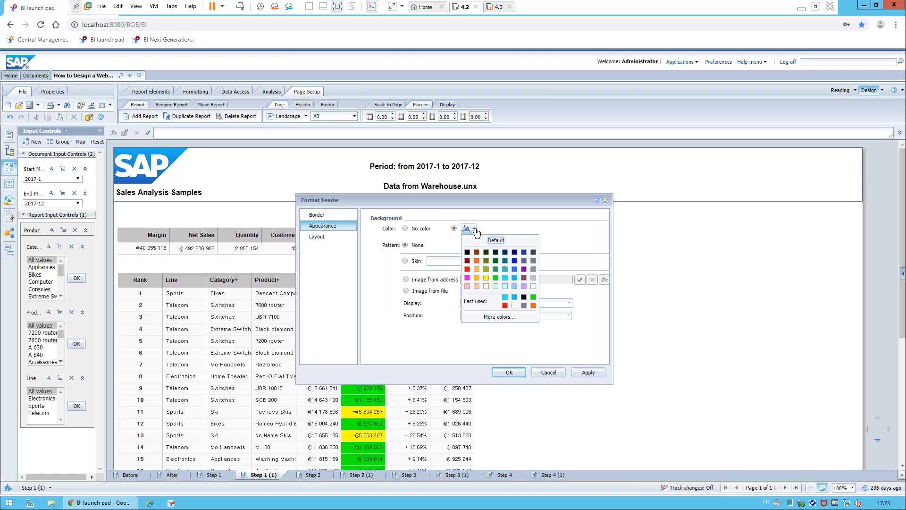
left_click(523, 298)
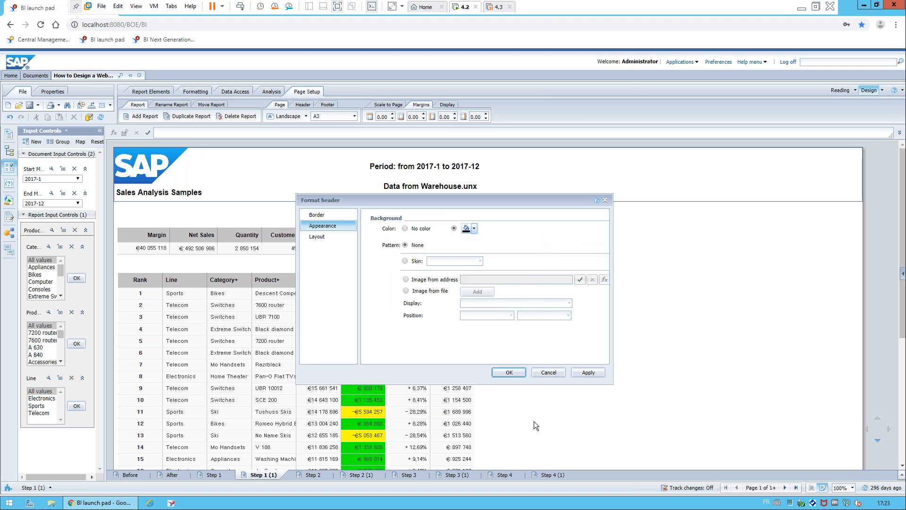
left_click(512, 372)
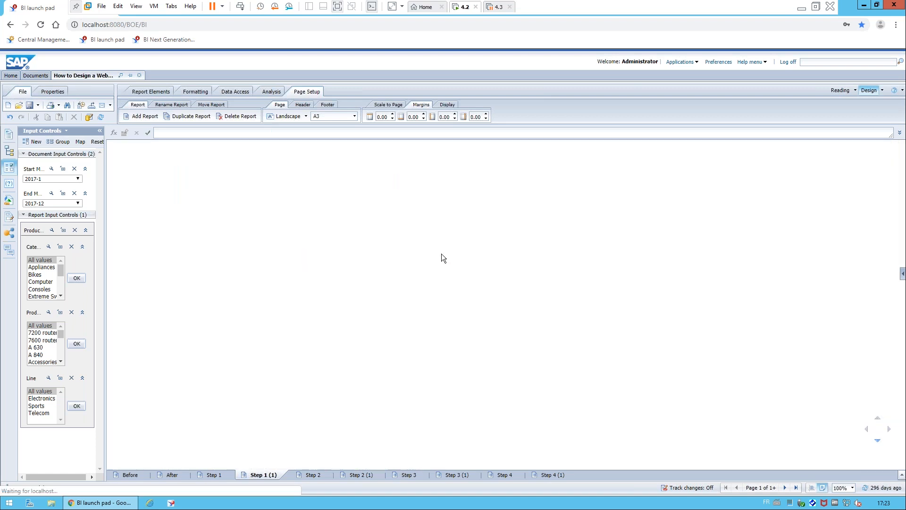
Set the font colour of the three header text cells (report title, period and data source) to light blue.
left_click(175, 196)
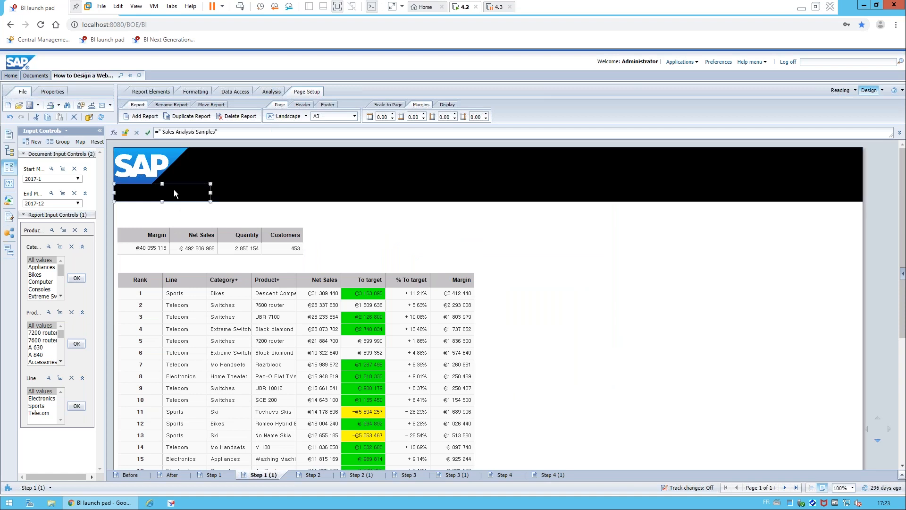
left_click(444, 185)
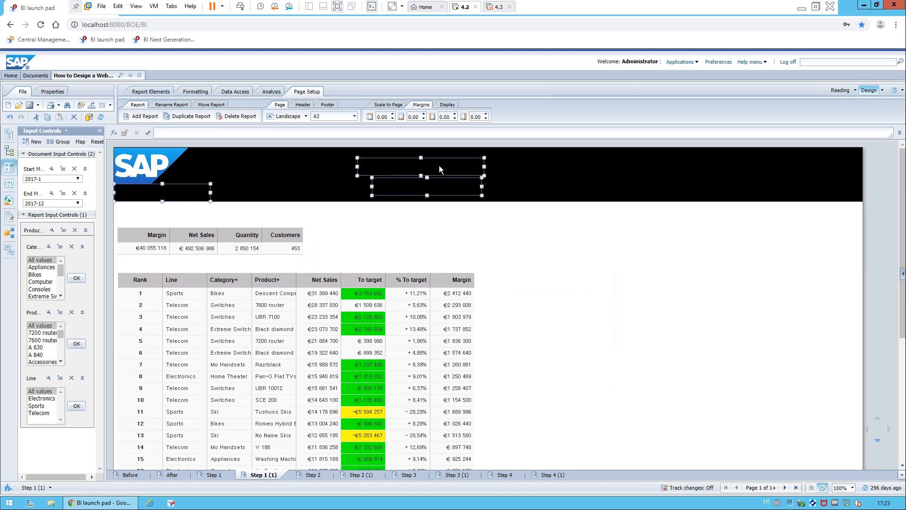
right_click(438, 169)
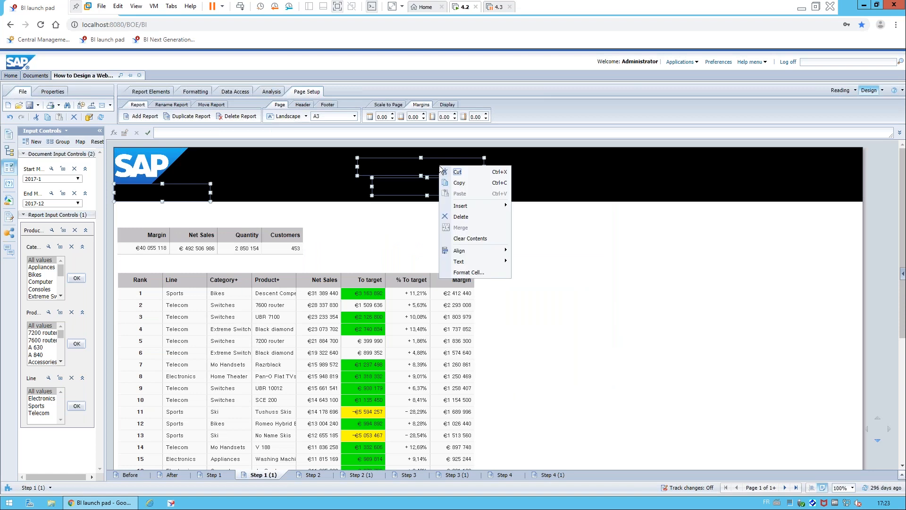
left_click(469, 272)
left_click(319, 233)
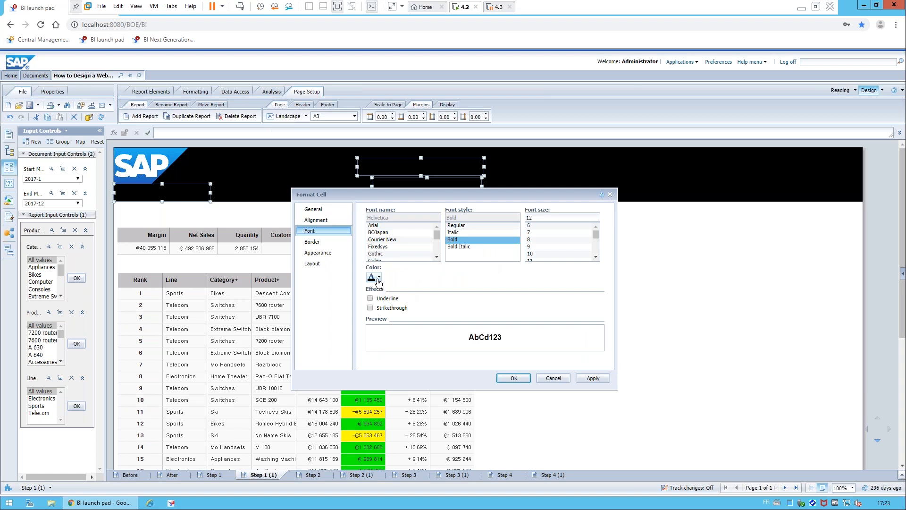
left_click(378, 280)
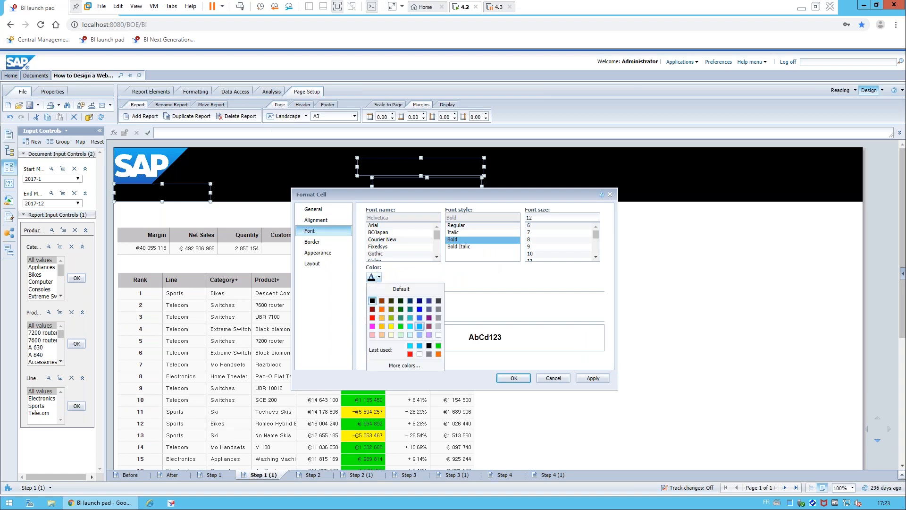
left_click(419, 326)
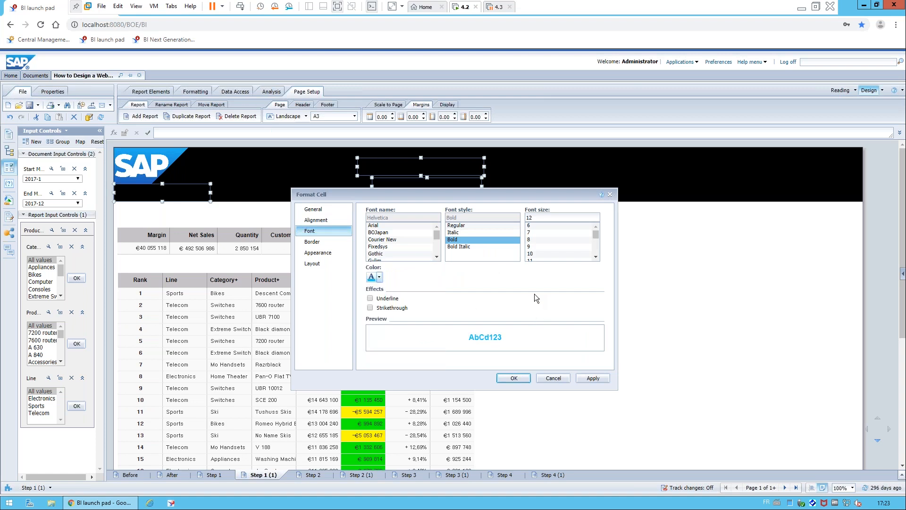
left_click(521, 386)
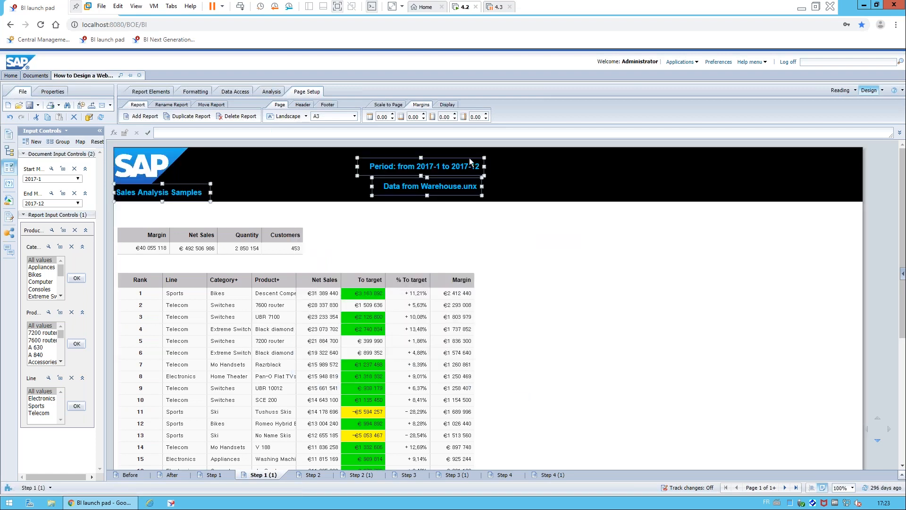
Move the period and data source cells to the far right end of the black header, one above the other.
left_click_drag(467, 157, 826, 157)
left_click(466, 188)
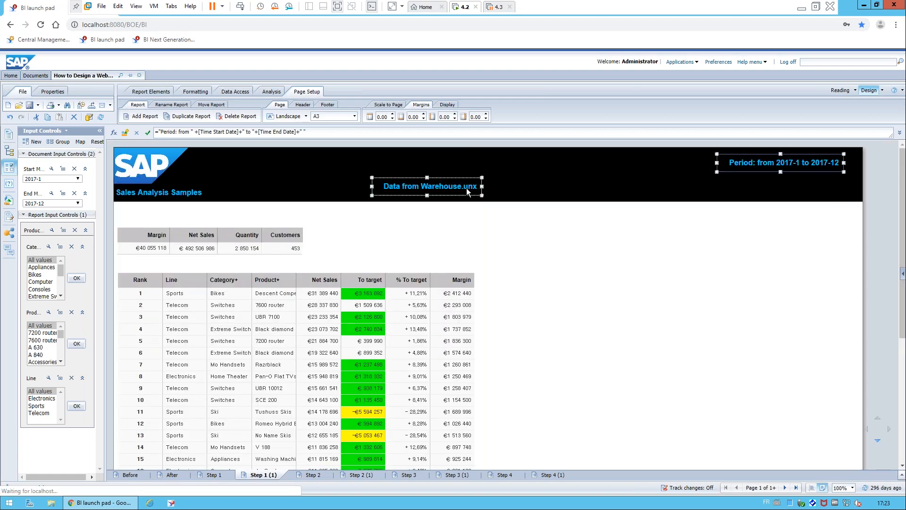
left_click_drag(464, 176, 825, 174)
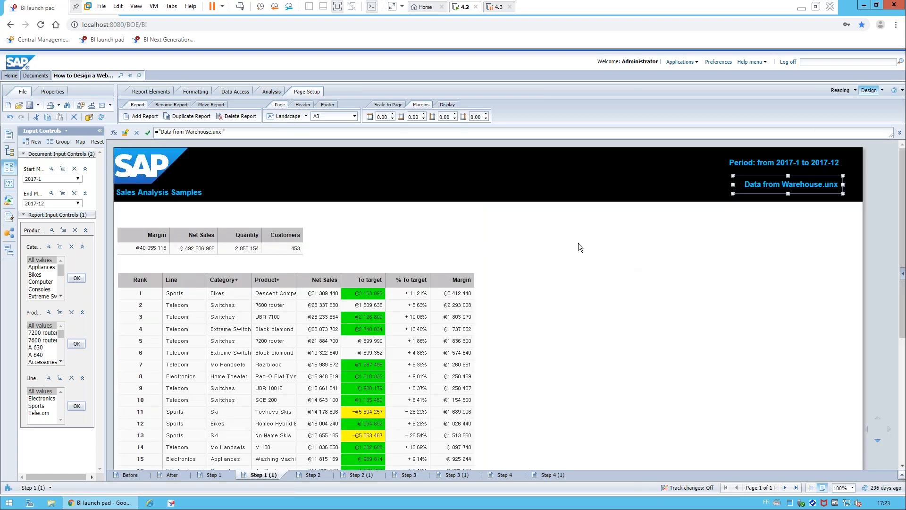
Format the report body with a black background colour.
right_click(578, 242)
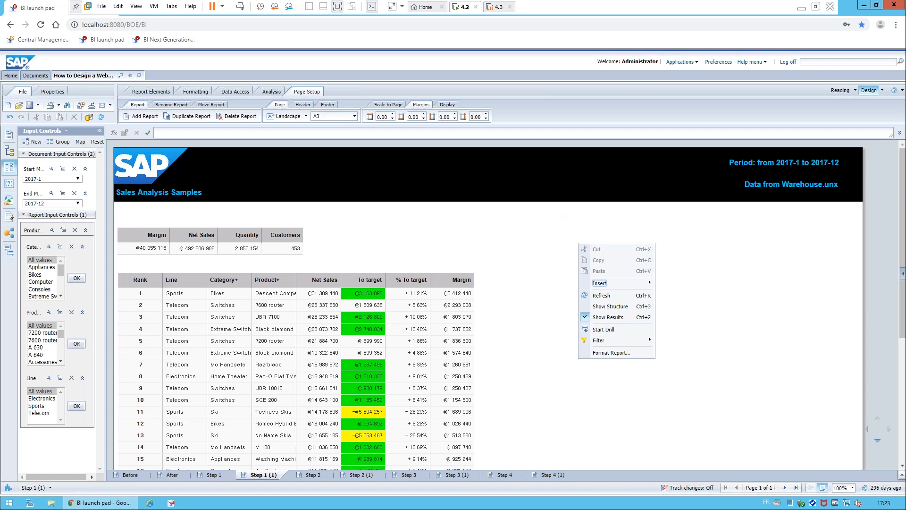
left_click(610, 353)
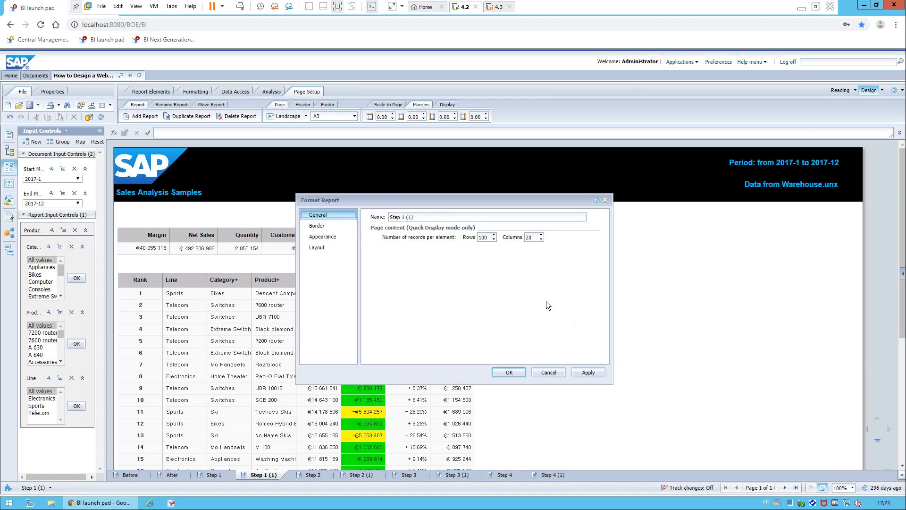
left_click(326, 237)
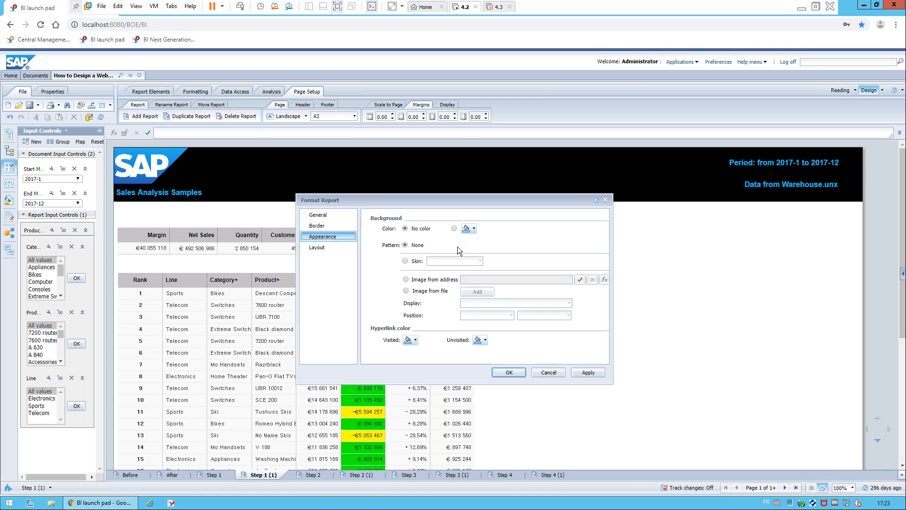
left_click(473, 229)
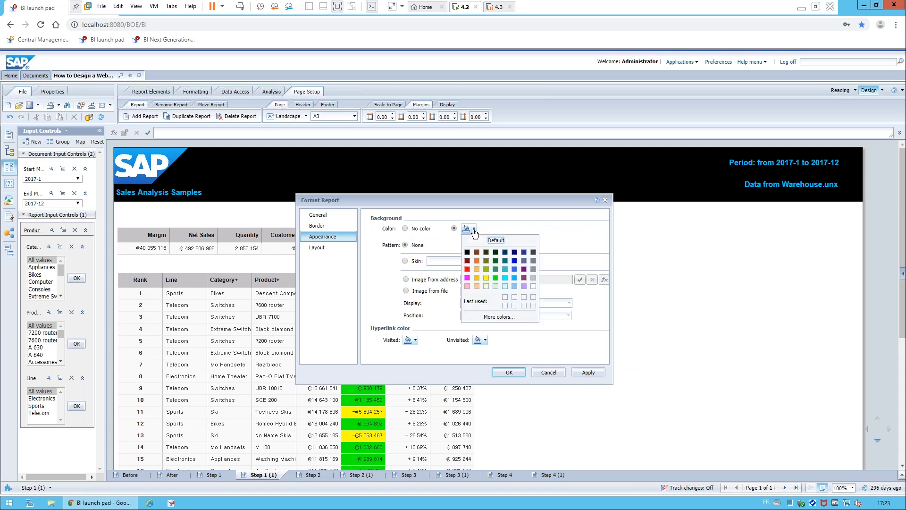
left_click(515, 277)
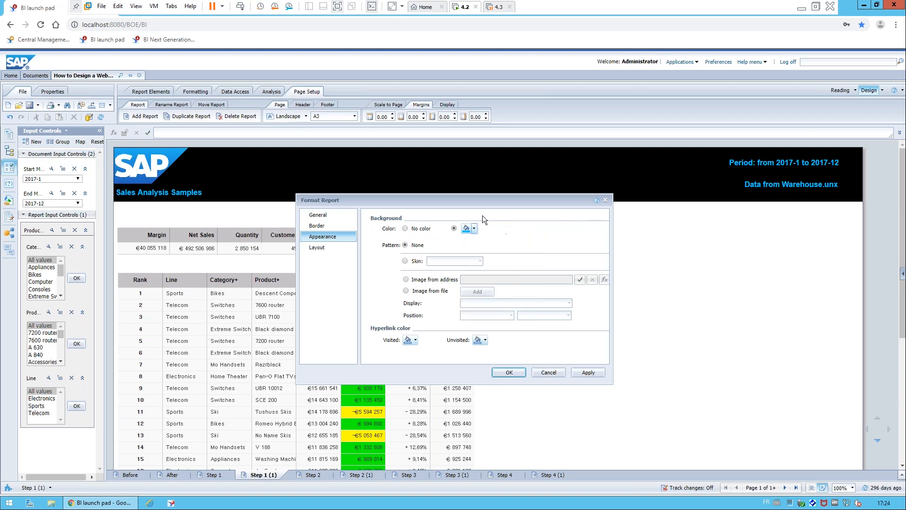
left_click(474, 228)
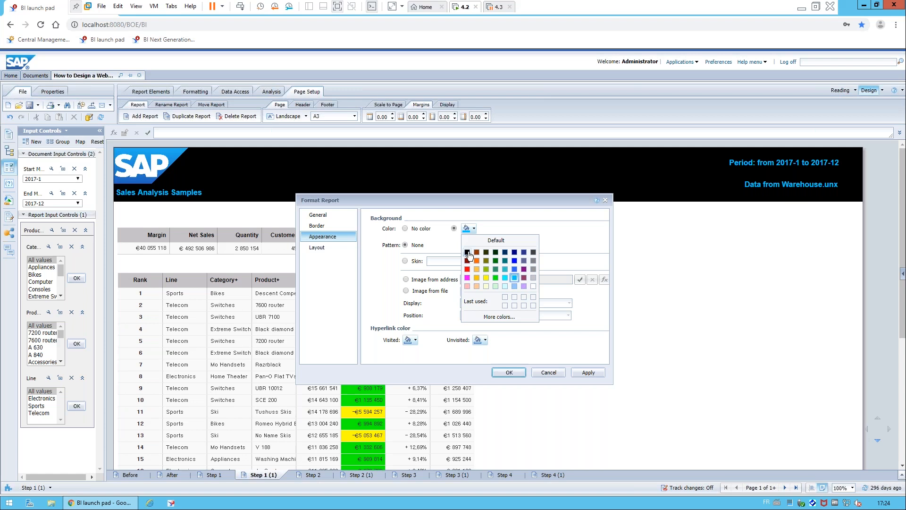
left_click(468, 252)
left_click(510, 375)
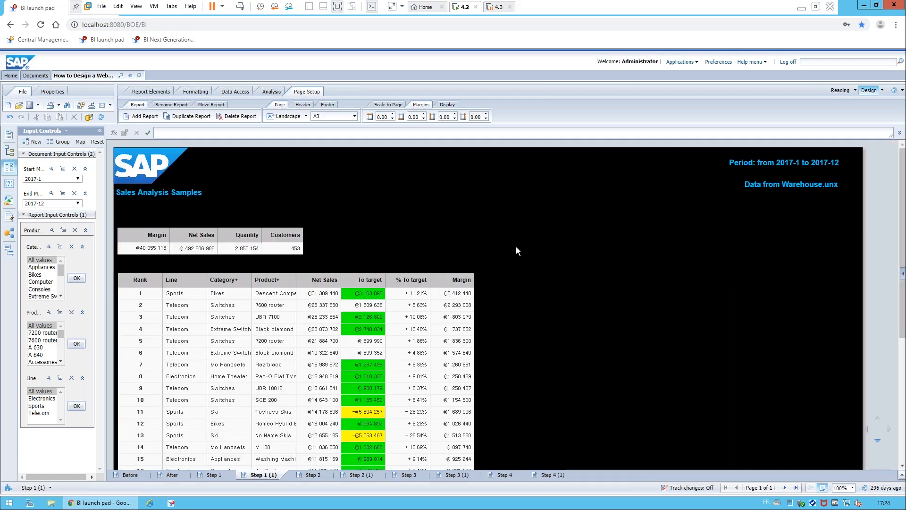
Insert a Tile chart in the empty area beside the tables, with Margin as its tile value.
left_click(420, 174)
left_click(166, 93)
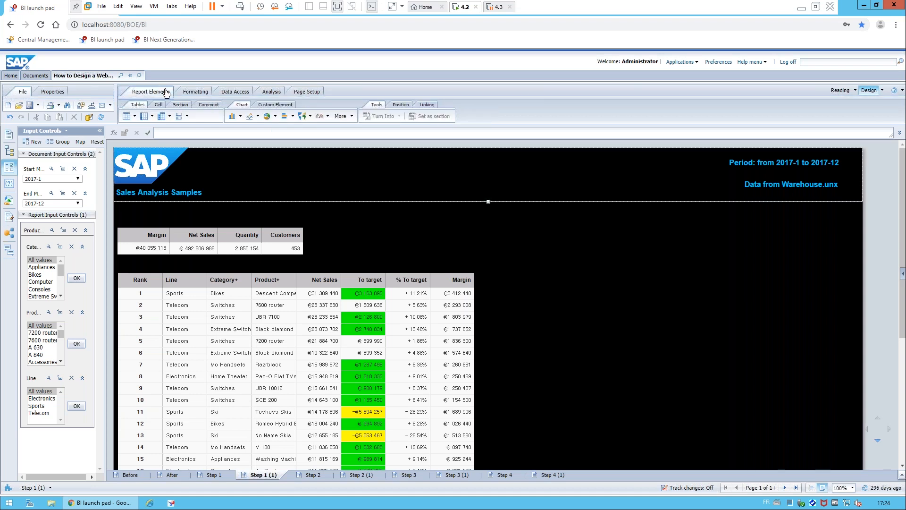
left_click(172, 224)
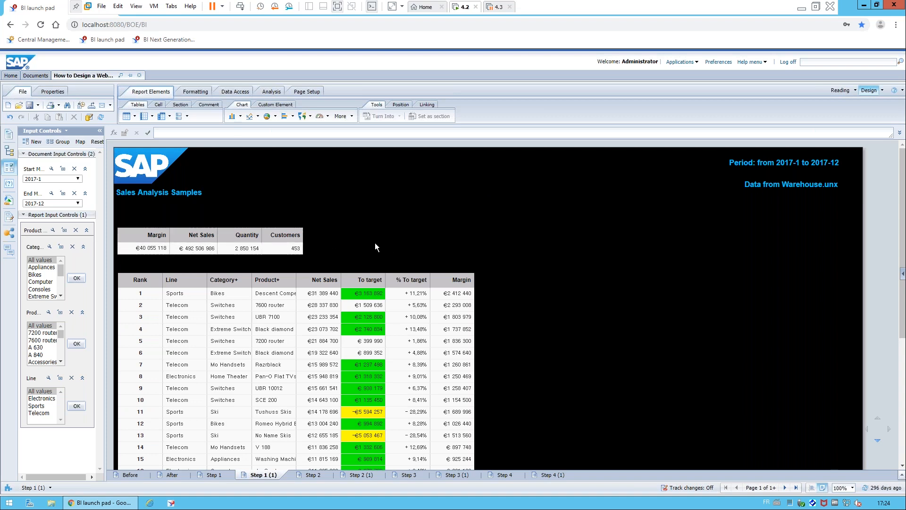
left_click(524, 162)
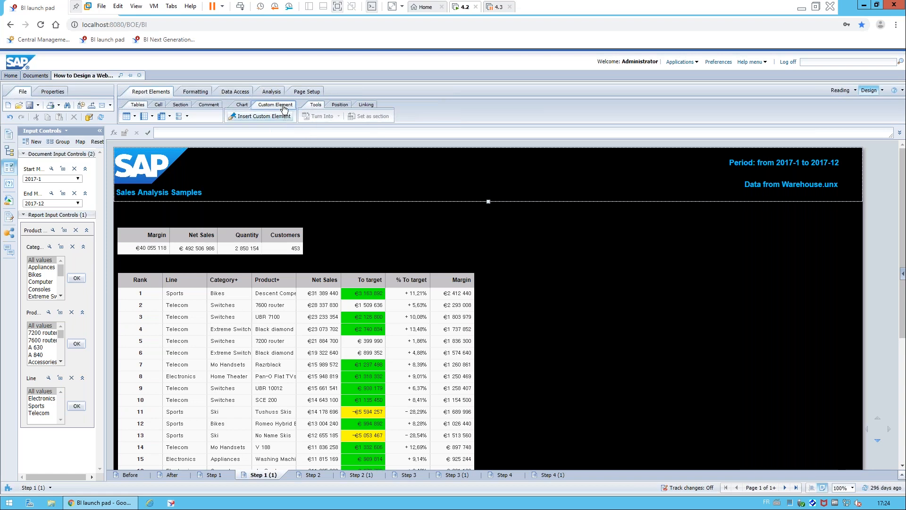
left_click(241, 105)
left_click(349, 116)
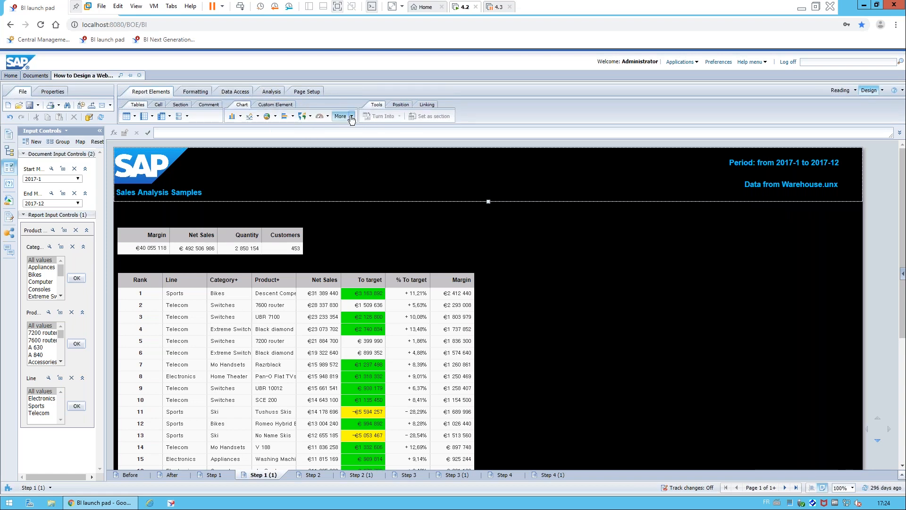
left_click(360, 211)
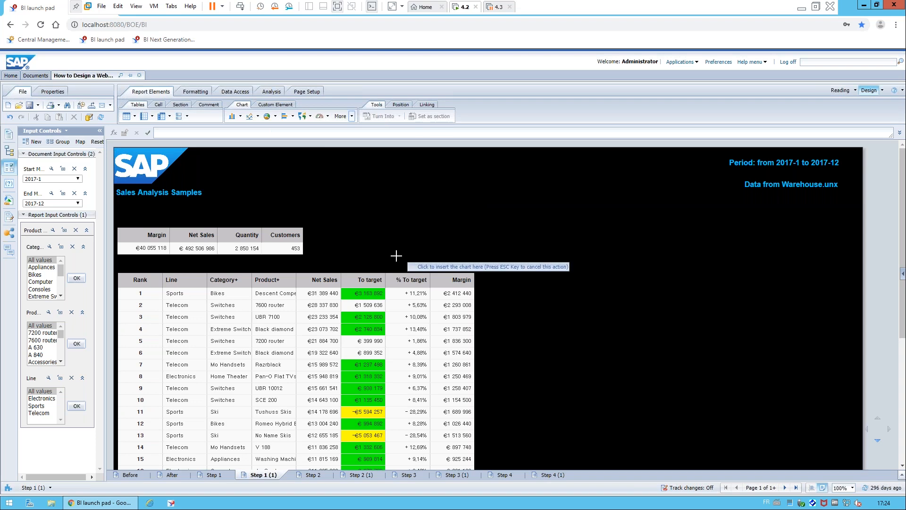
left_click(516, 240)
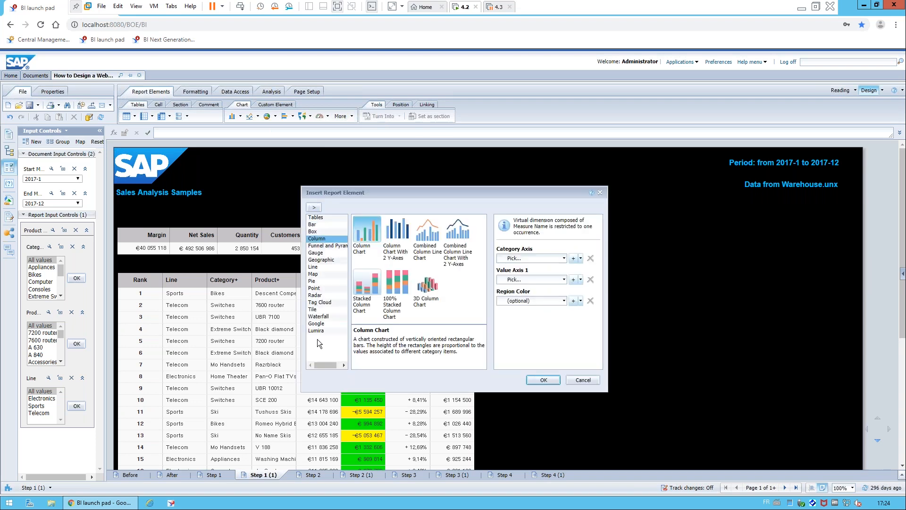
left_click(321, 309)
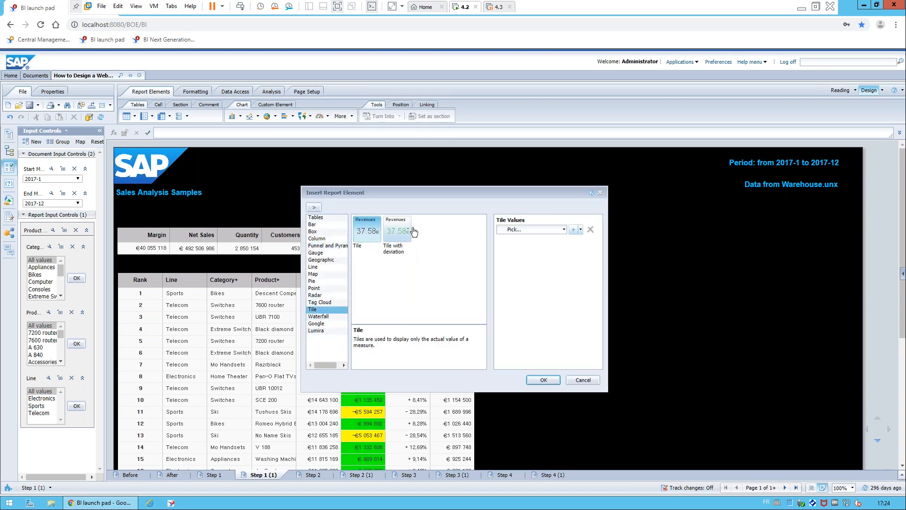
left_click(564, 230)
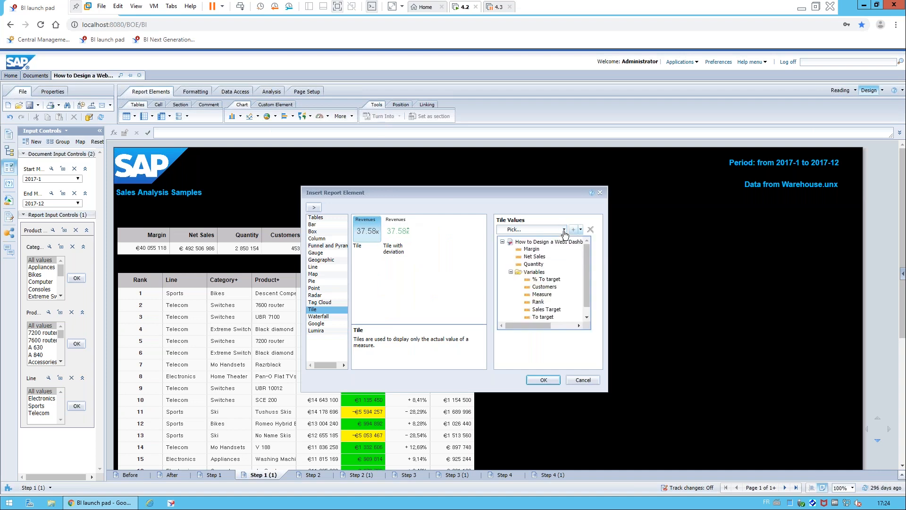
left_click(538, 249)
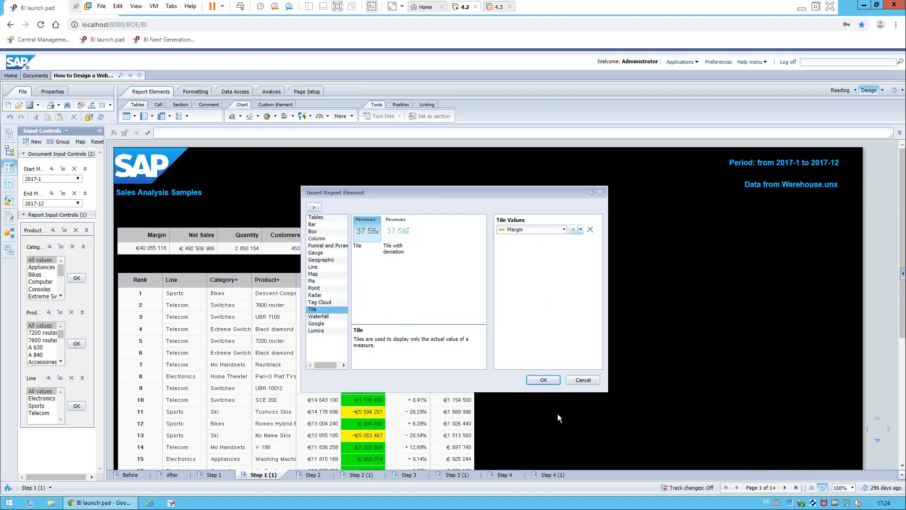
left_click(543, 380)
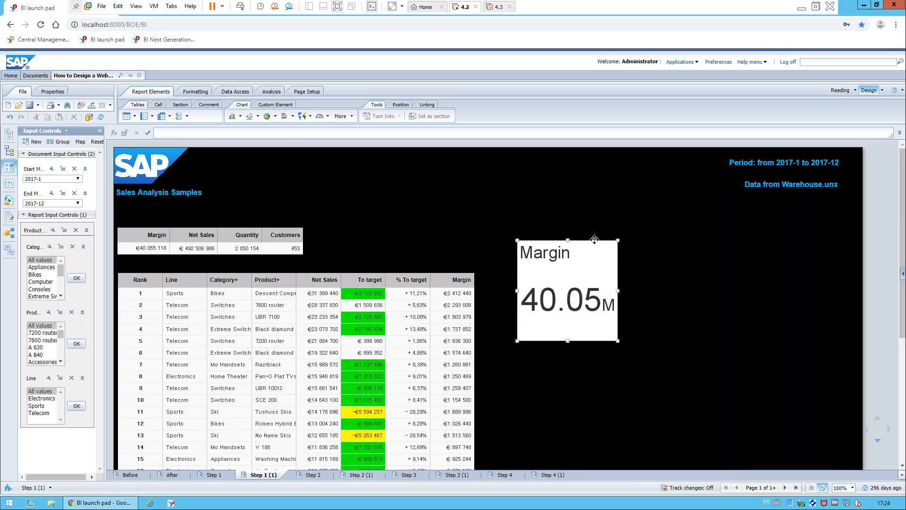
Format the new tile with the name Margin, rounded corners and a fully transparent background (opacity 0).
right_click(596, 240)
left_click(622, 392)
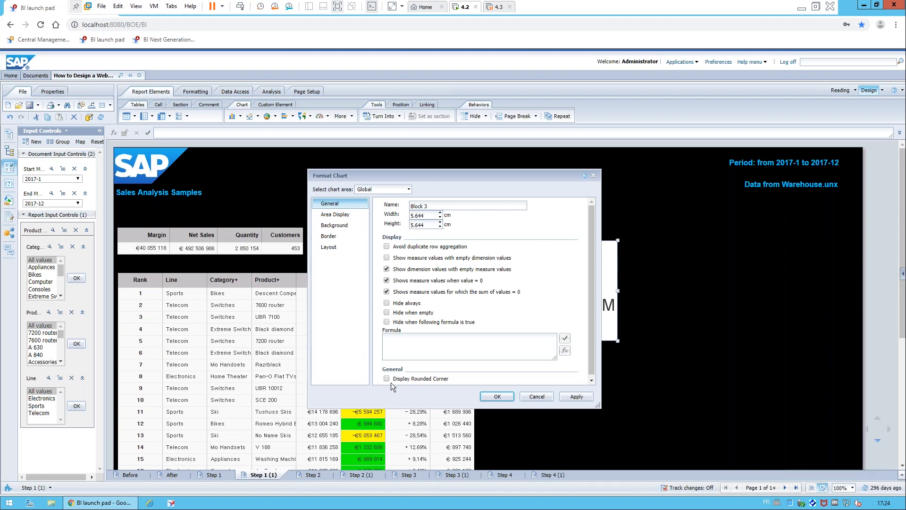
left_click(386, 379)
triple_click(445, 205)
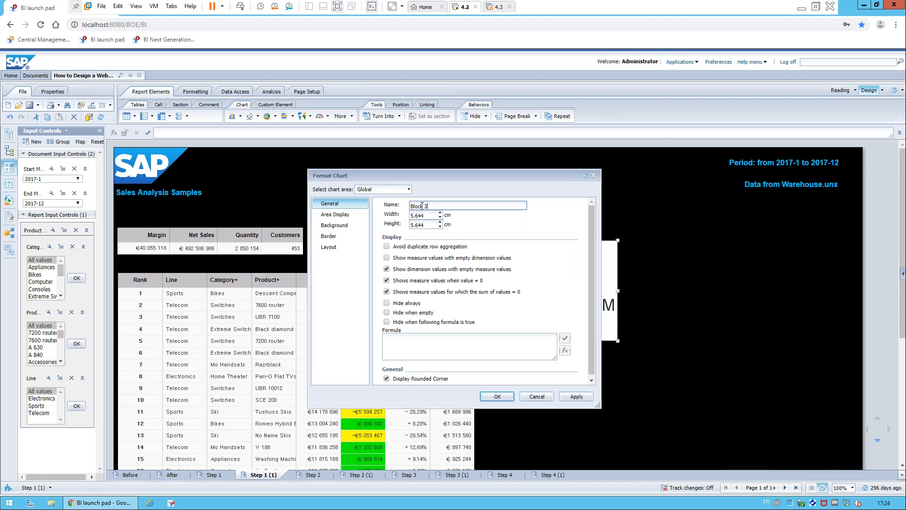
type("Margin")
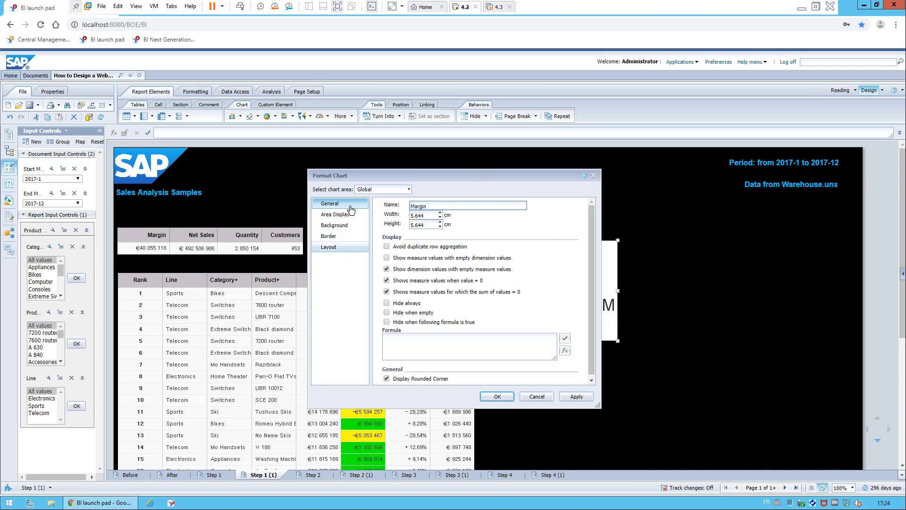
left_click(335, 225)
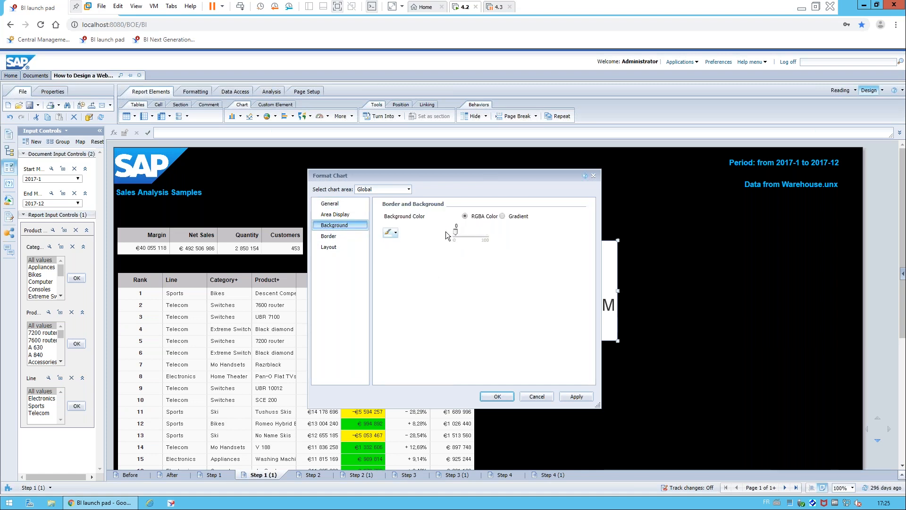
left_click(576, 397)
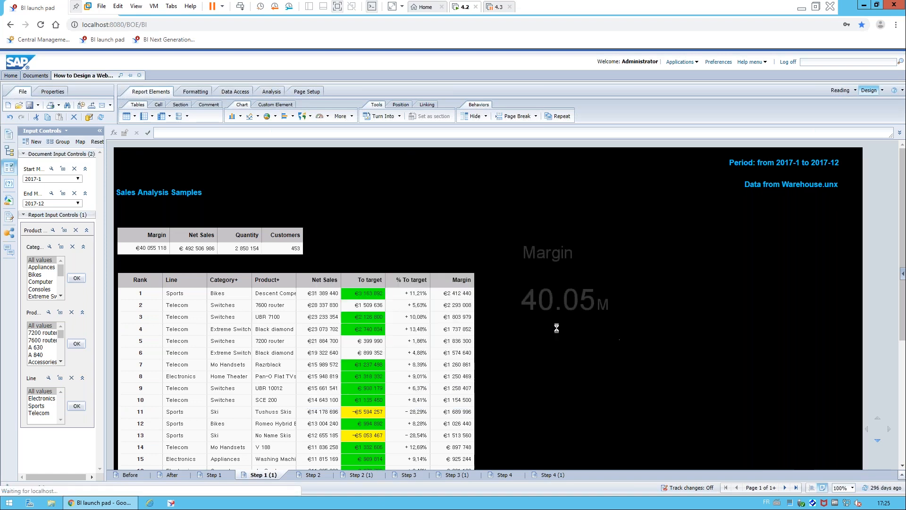
Give the Margin tile's title a white font and a light blue background at 100 opacity.
left_click(409, 189)
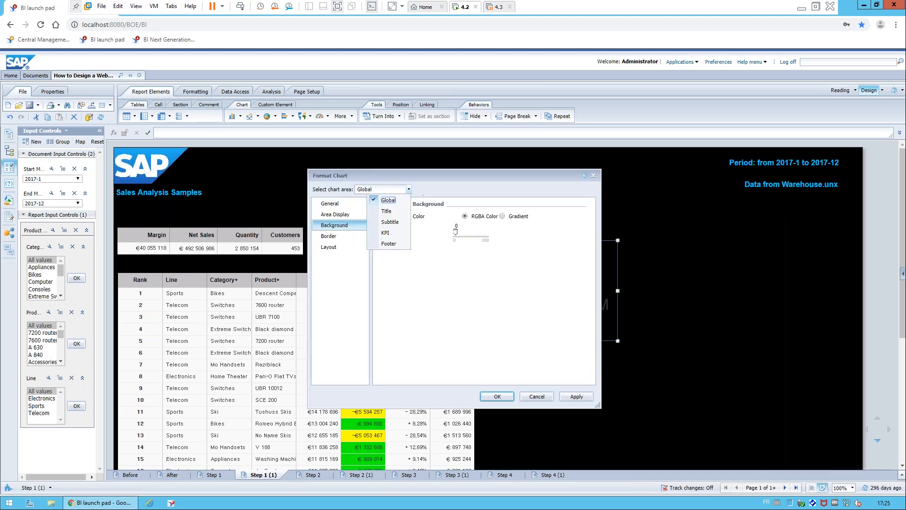
left_click(388, 211)
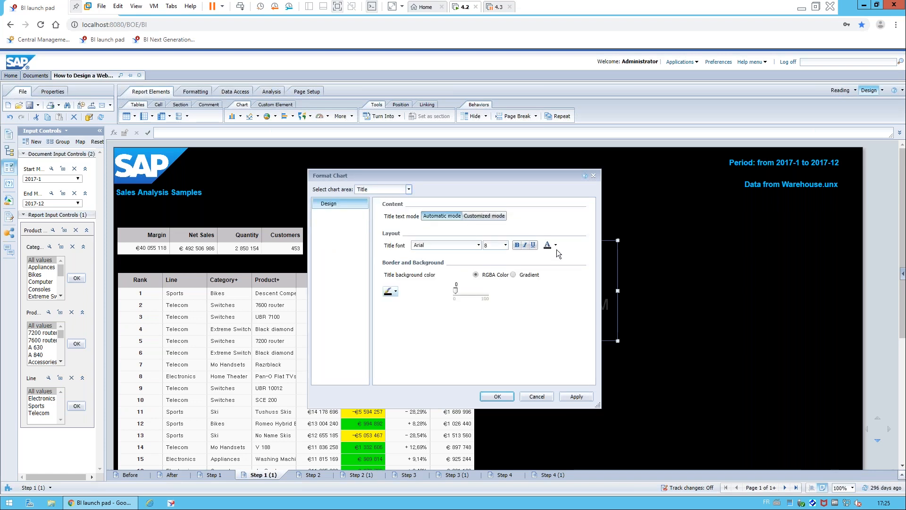
left_click(557, 251)
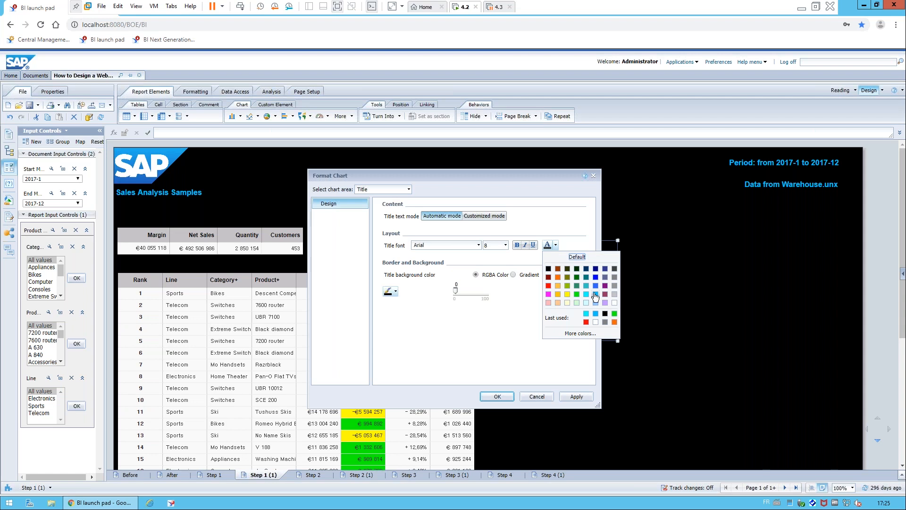
left_click(595, 298)
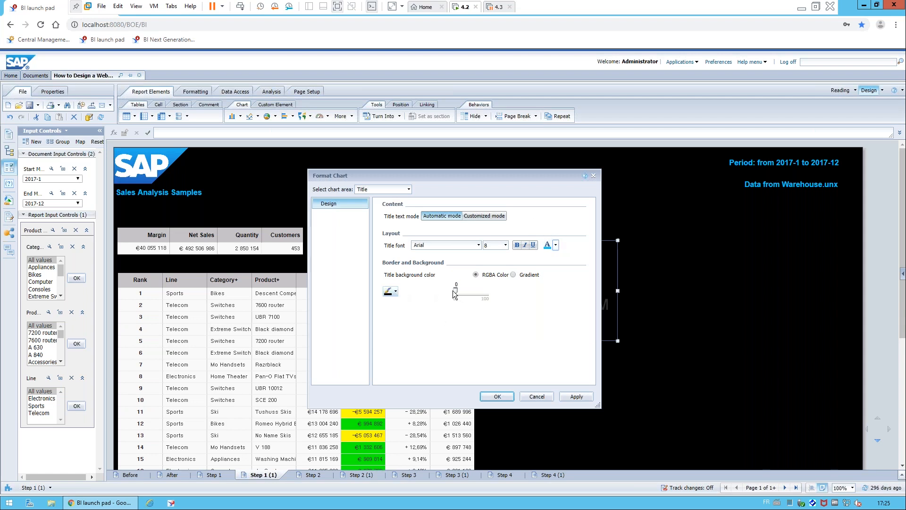
left_click(556, 248)
left_click(614, 303)
left_click(396, 292)
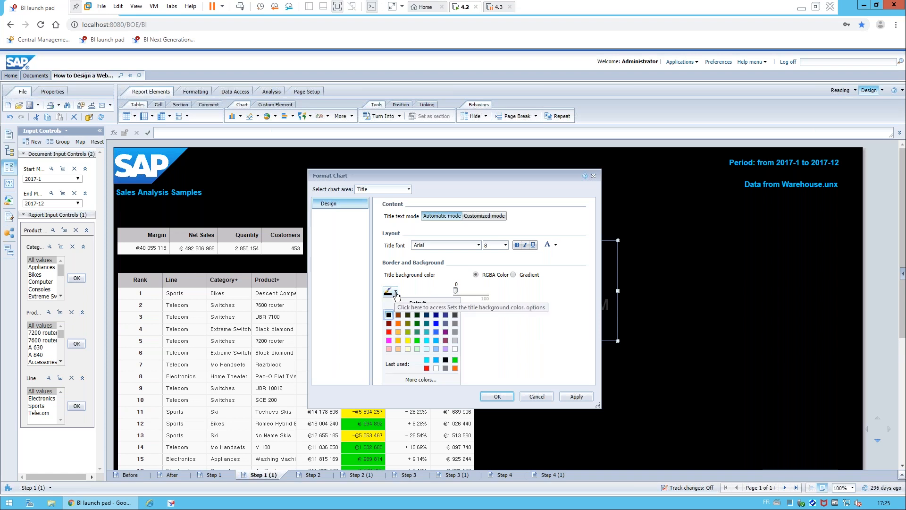
left_click(435, 341)
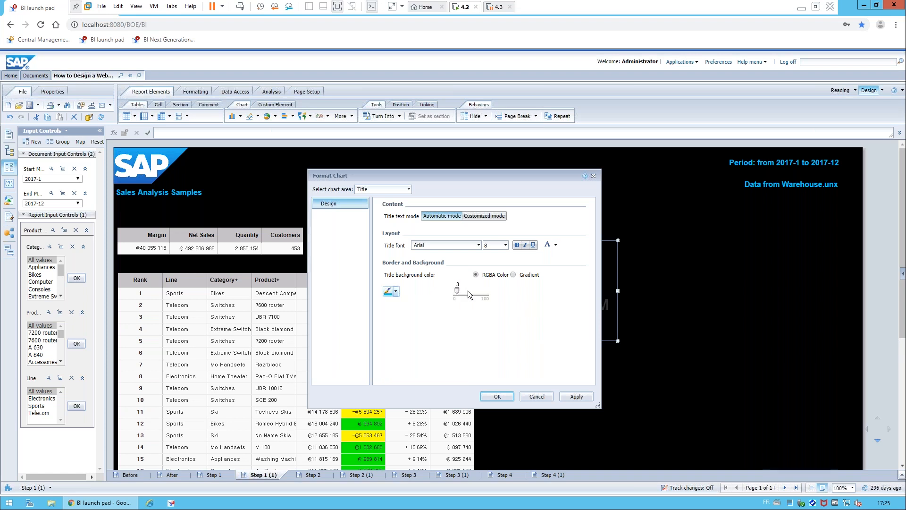
left_click_drag(491, 291, 502, 290)
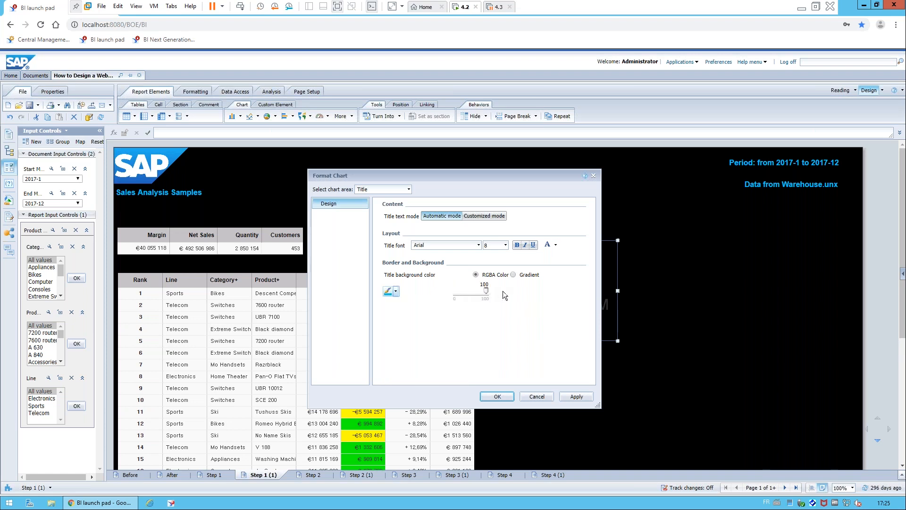
left_click(575, 397)
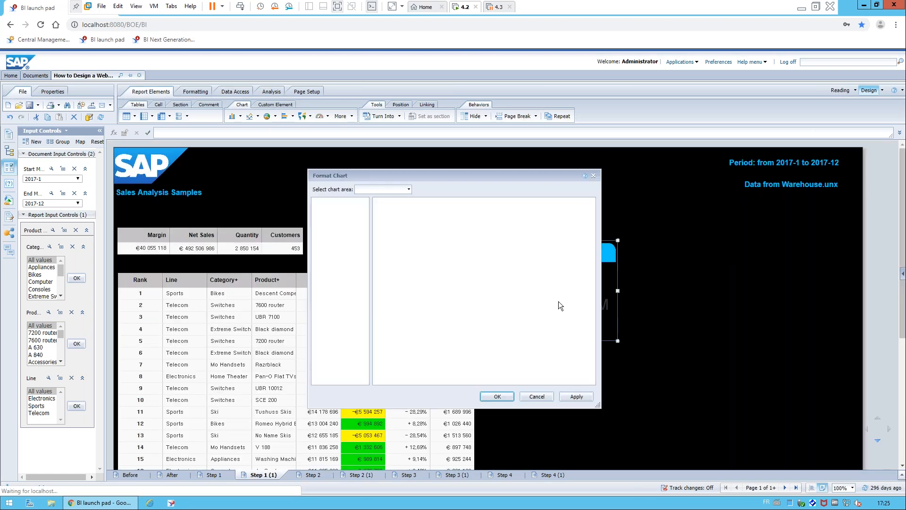
Set the Margin tile's subtitle background to solid light blue.
left_click(409, 189)
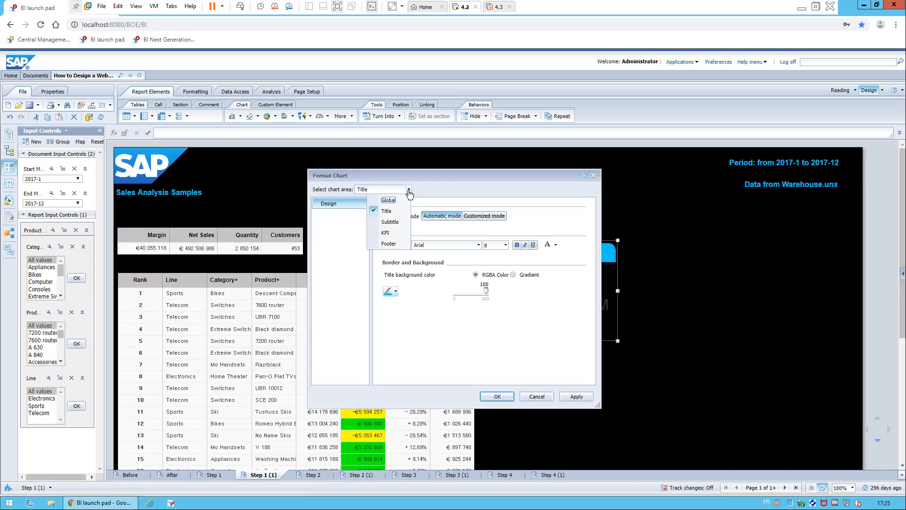
left_click(389, 222)
left_click(396, 285)
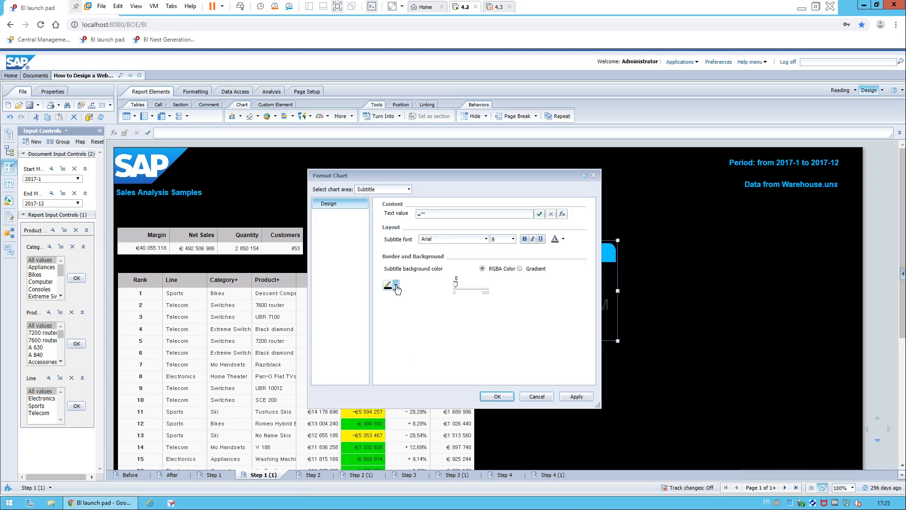
left_click(436, 335)
left_click(577, 396)
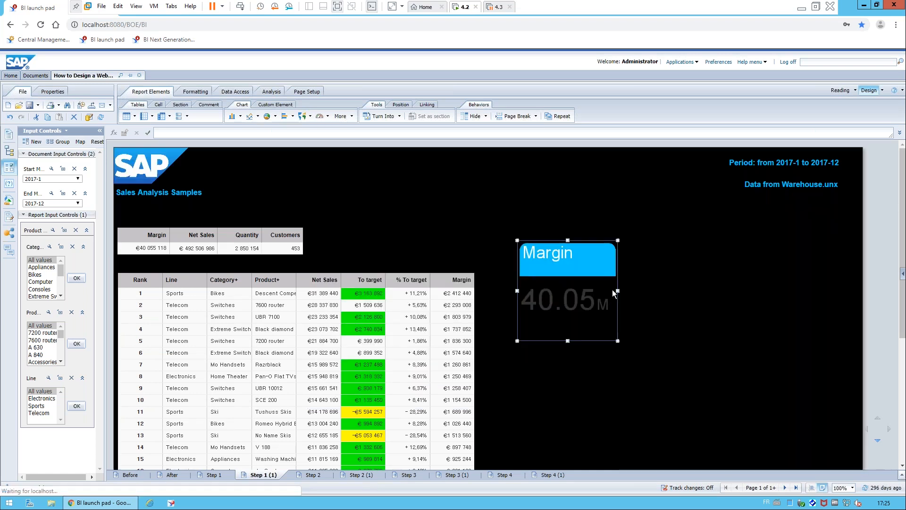
Give the Margin tile's KPI value and its abbreviation a white font.
left_click(409, 189)
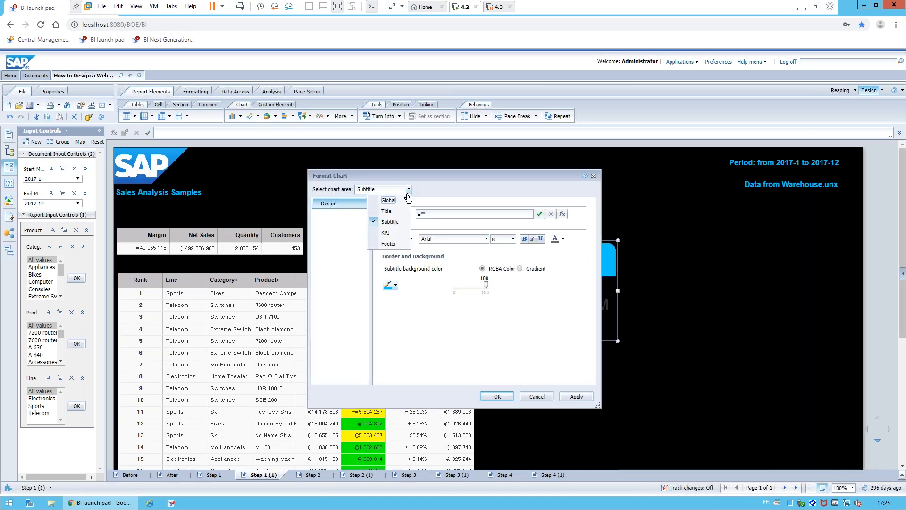
left_click(386, 231)
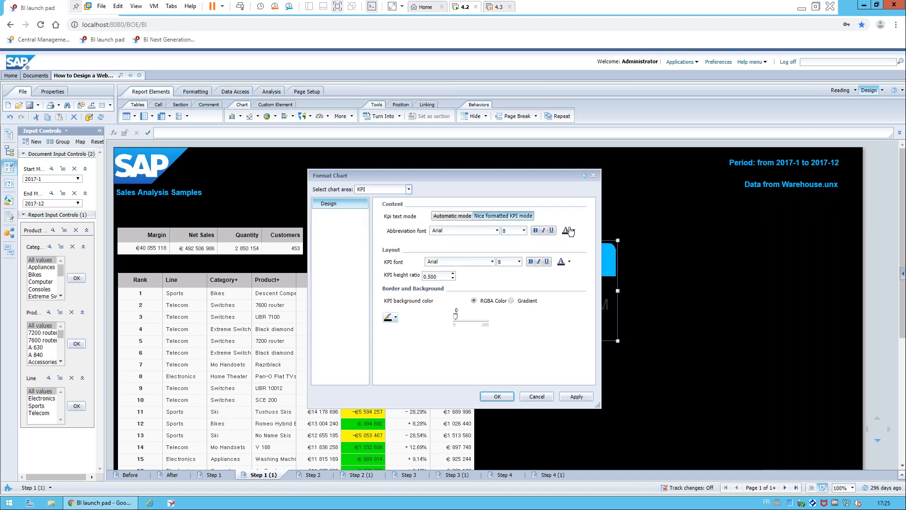
left_click(574, 231)
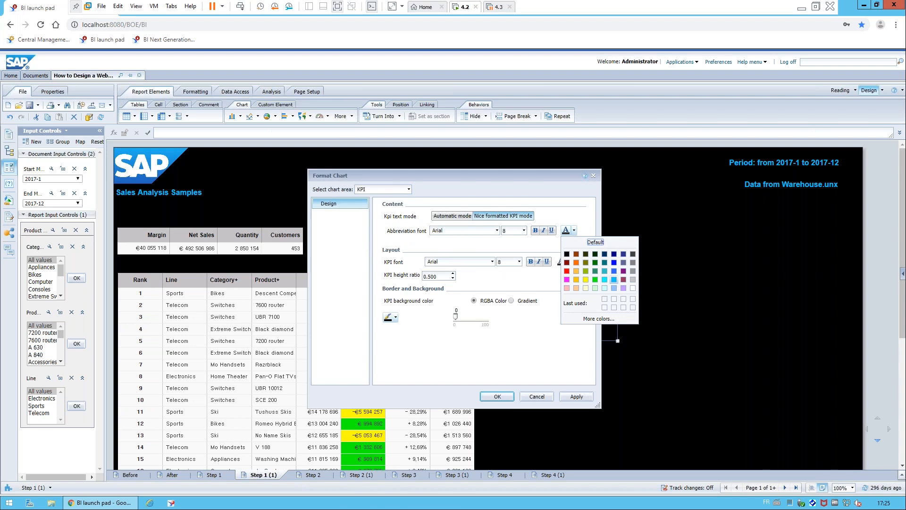
left_click(613, 279)
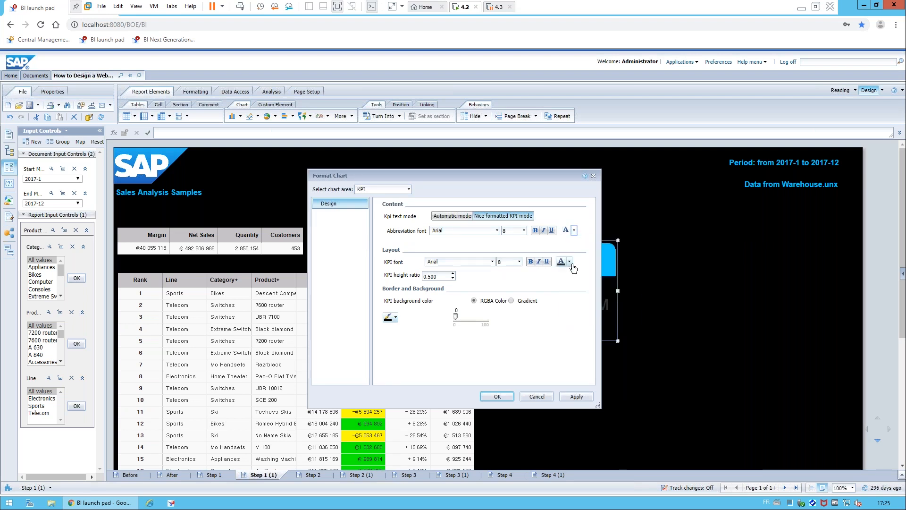
left_click(570, 261)
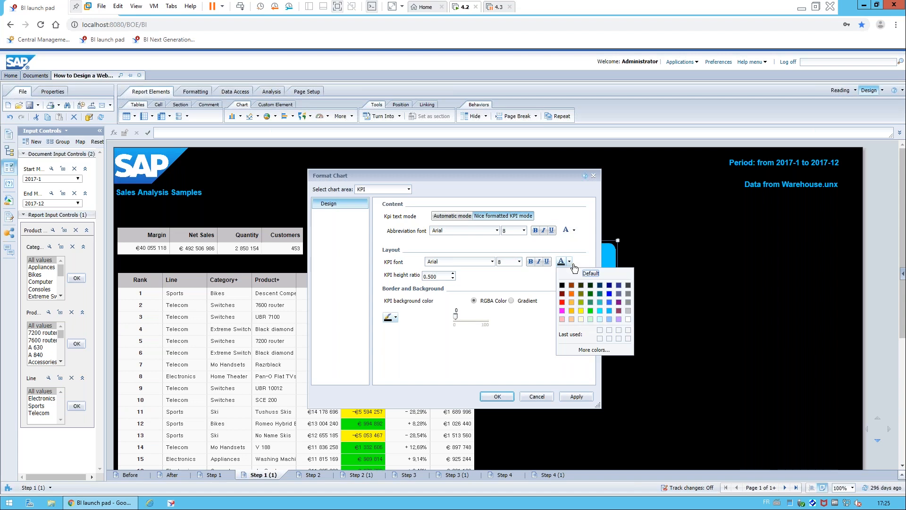
left_click(627, 320)
Apply a solid light blue background at 100 opacity to the Margin tile's KPI area.
left_click(395, 317)
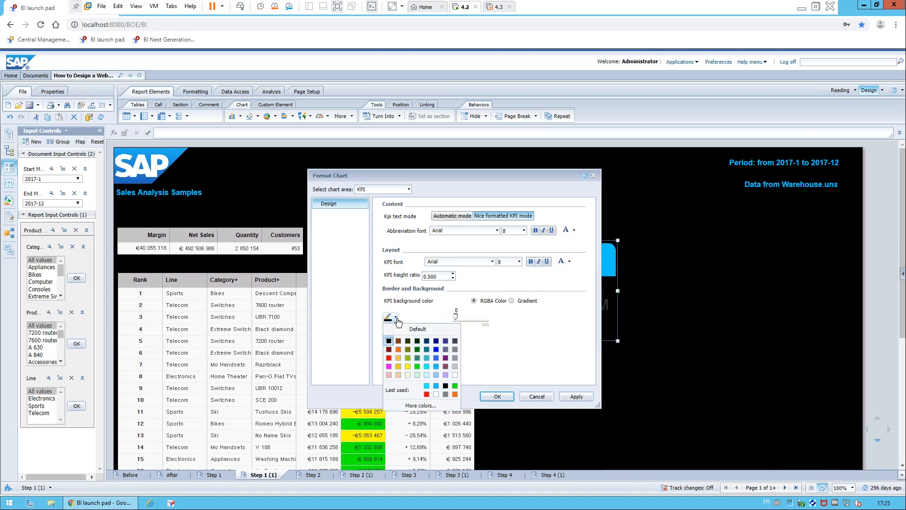
left_click(427, 367)
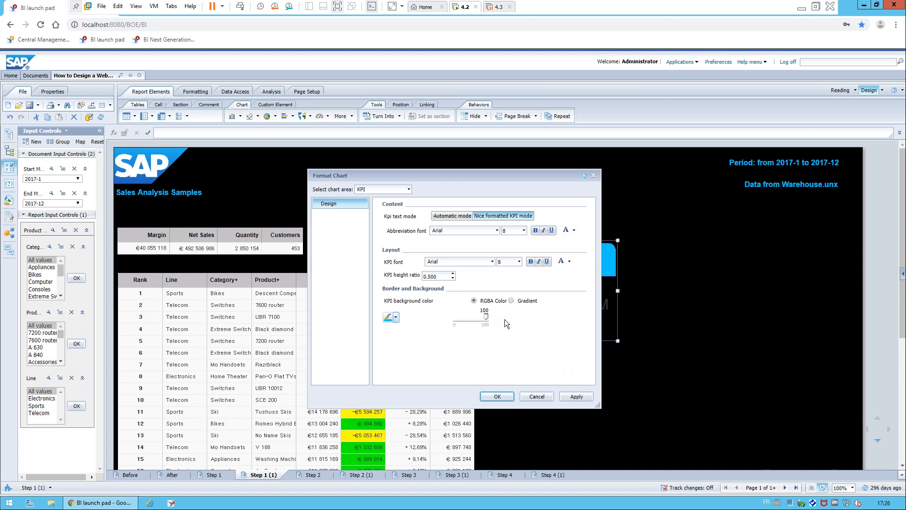
left_click(576, 397)
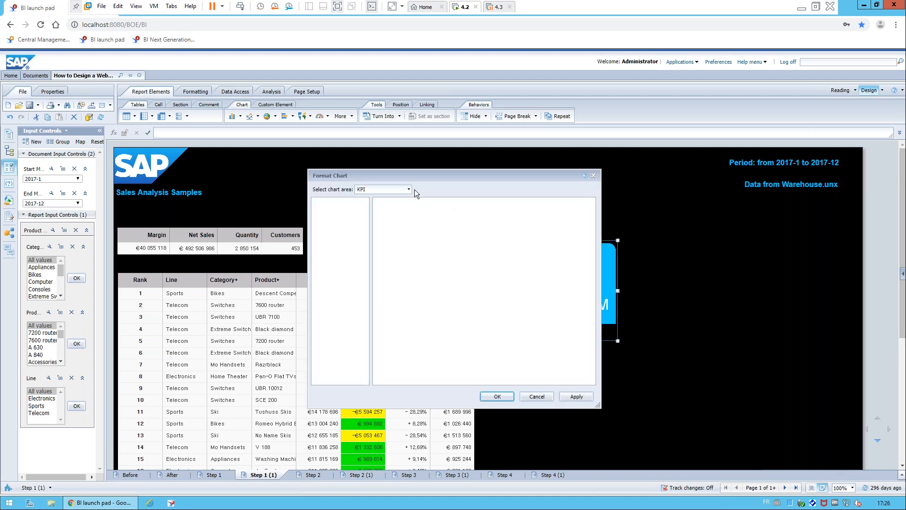
Set the Margin tile's footer text to "Euros".
left_click(409, 188)
left_click(395, 245)
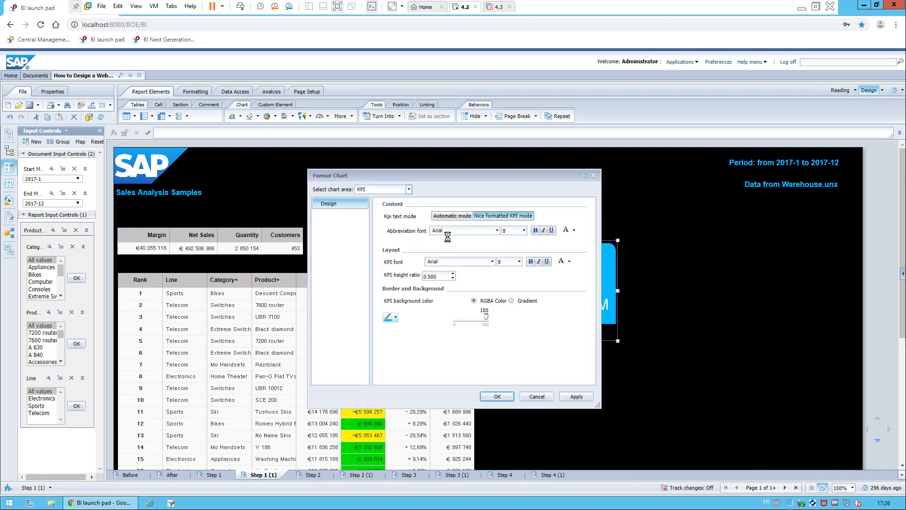
left_click(432, 214)
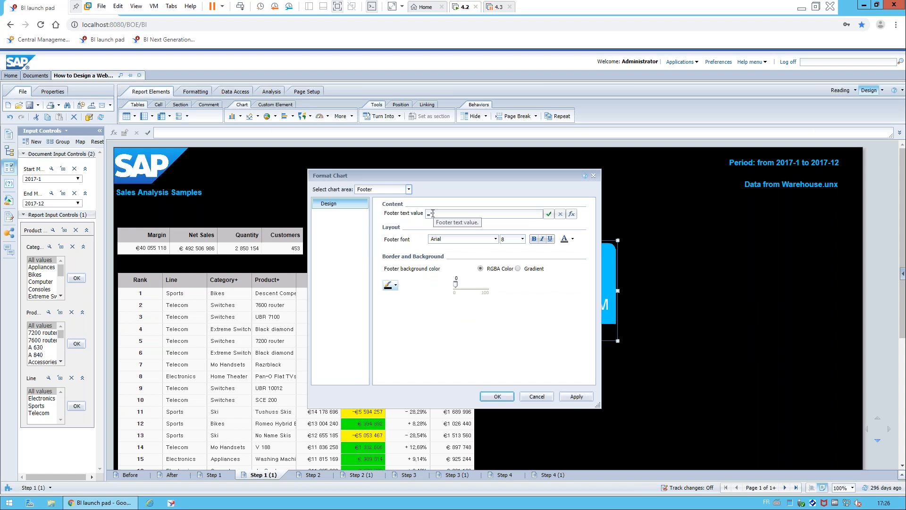
type("Euros\"")
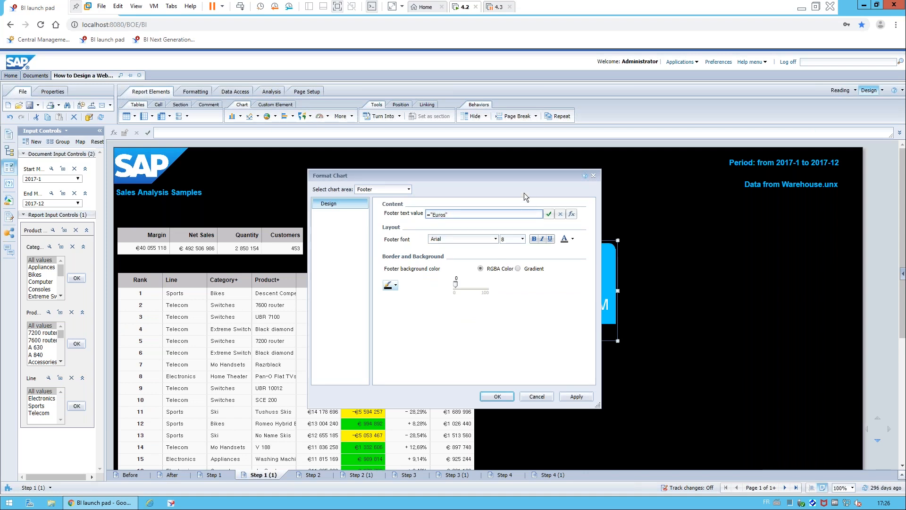
Give the Margin tile's footer a white font and a light blue background with opacity of about 90.
left_click(573, 239)
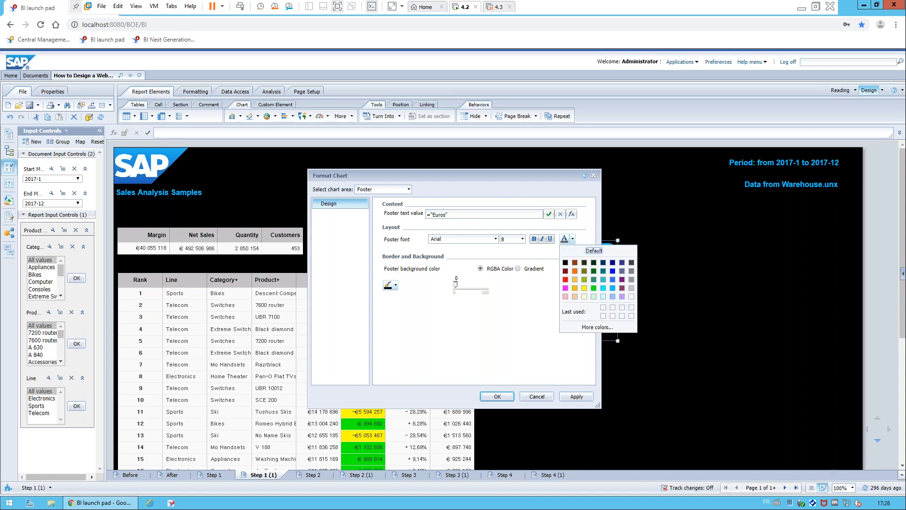
left_click(632, 296)
left_click(395, 285)
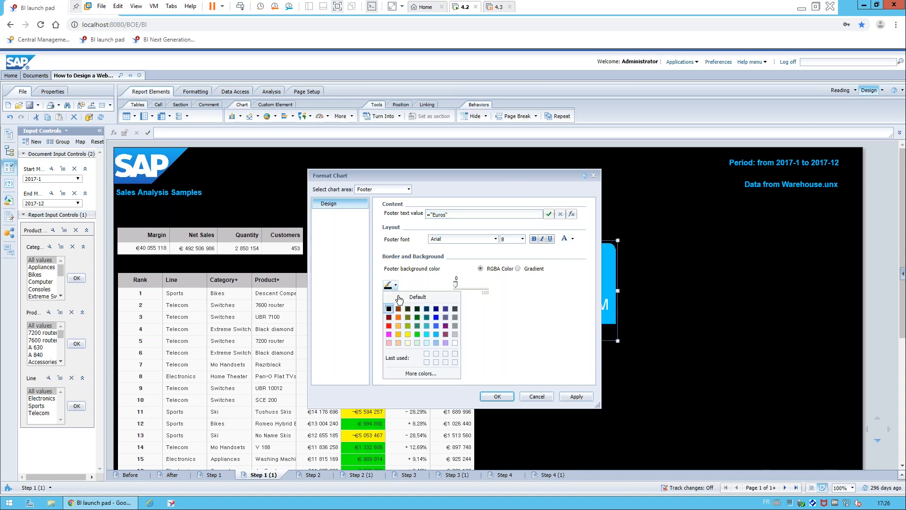
left_click(436, 334)
left_click_drag(455, 284, 484, 284)
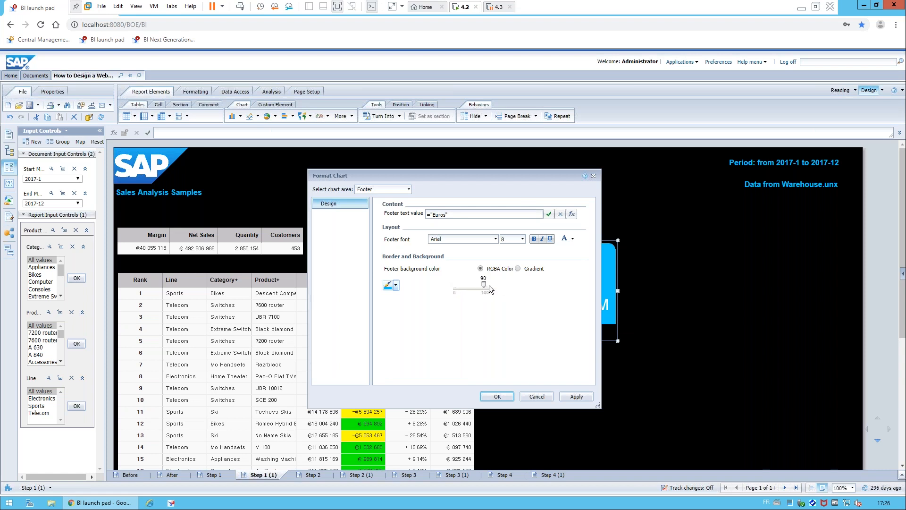
left_click(497, 398)
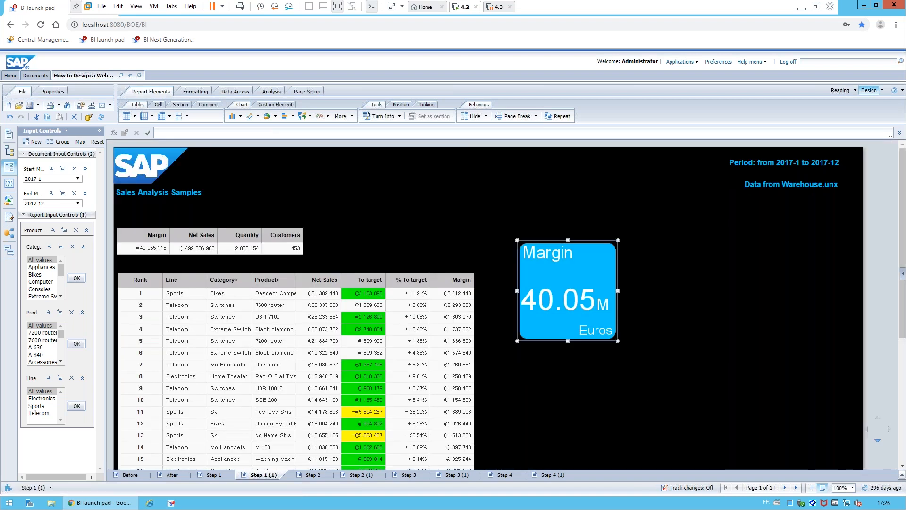
Duplicate the Margin tile and place the copy beside the original.
right_click(589, 238)
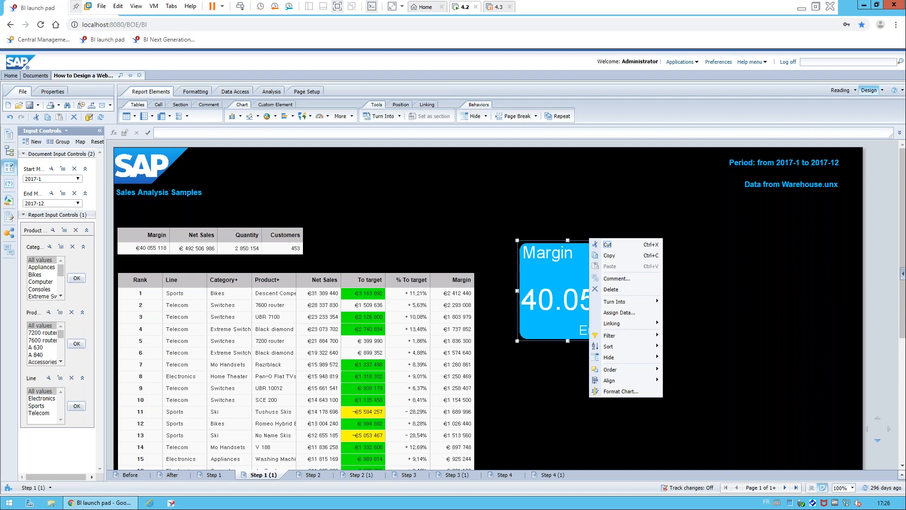
left_click(657, 257)
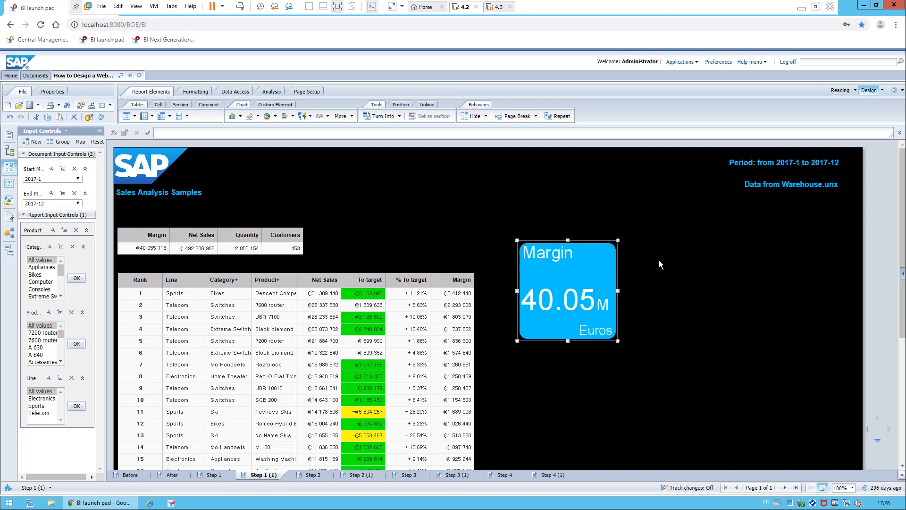
right_click(663, 248)
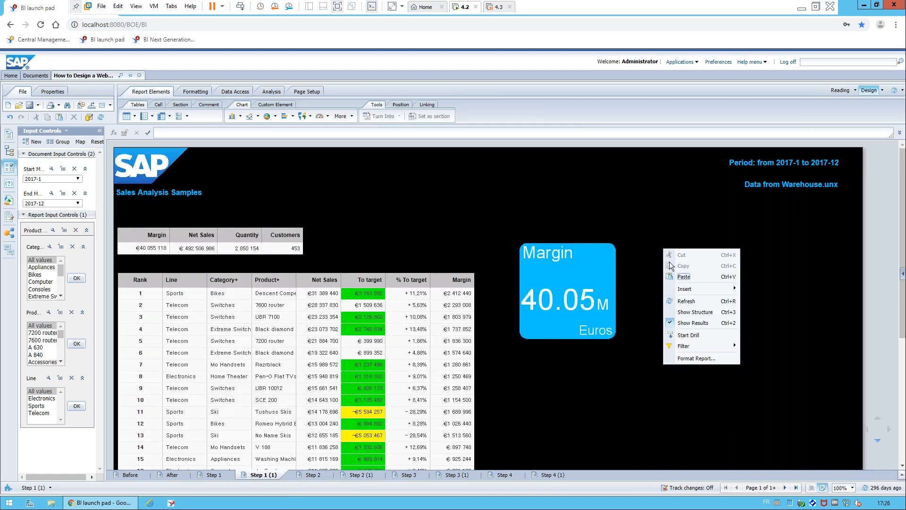
left_click(683, 277)
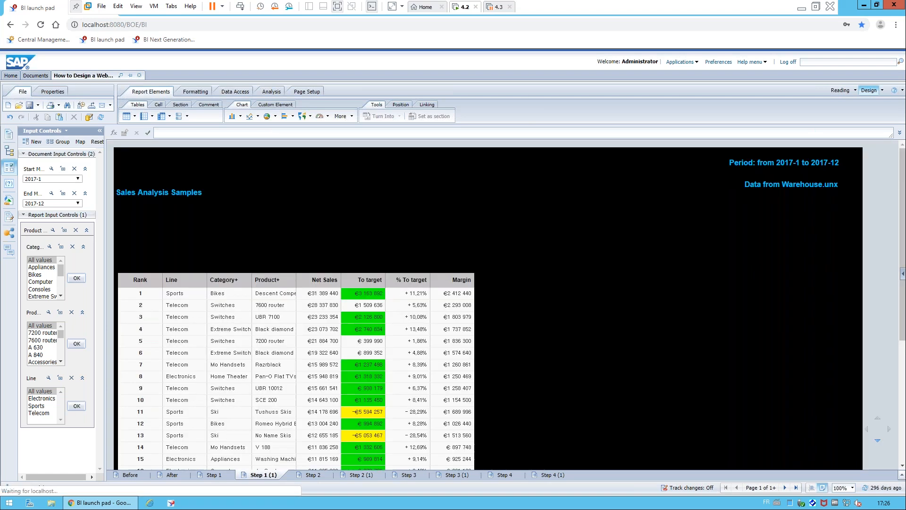
Assign Net Sales as the tile value of the duplicated tile.
right_click(726, 249)
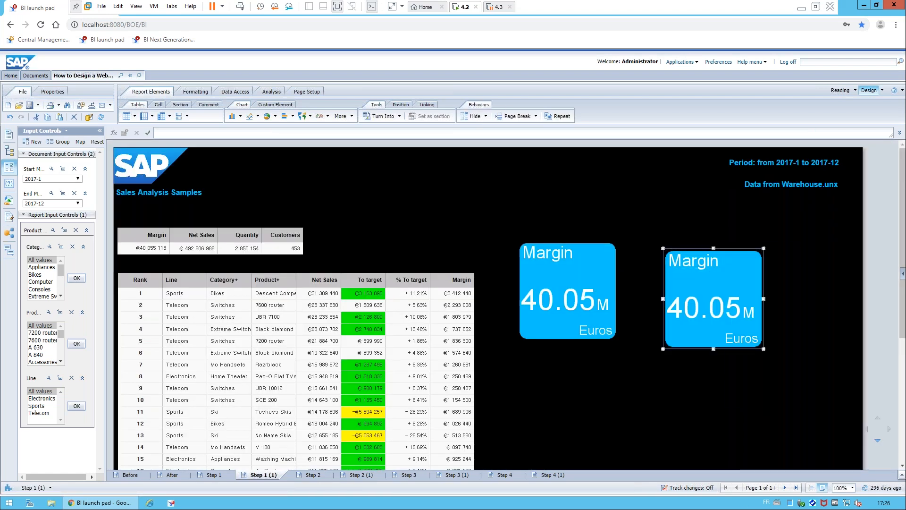
left_click(764, 322)
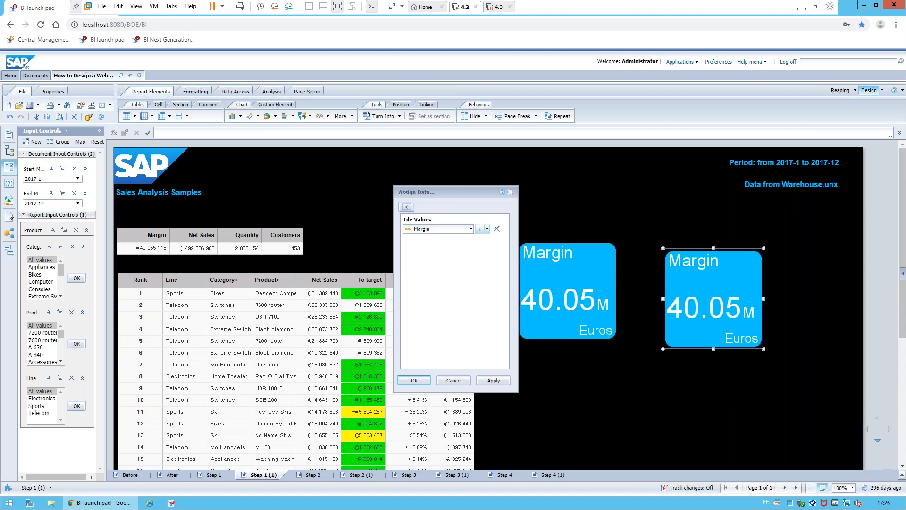
left_click(470, 229)
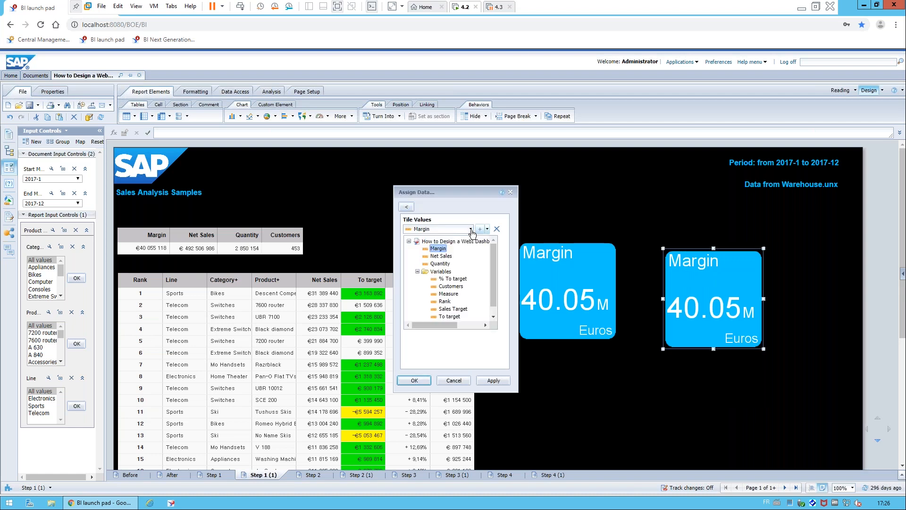
left_click(440, 256)
left_click(415, 380)
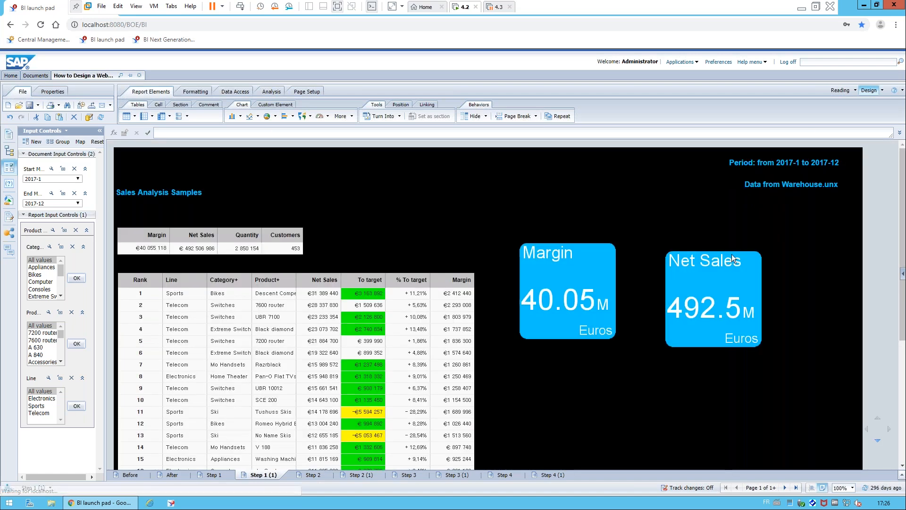
Rename the duplicated tile as Net Sales in its chart format settings.
right_click(731, 250)
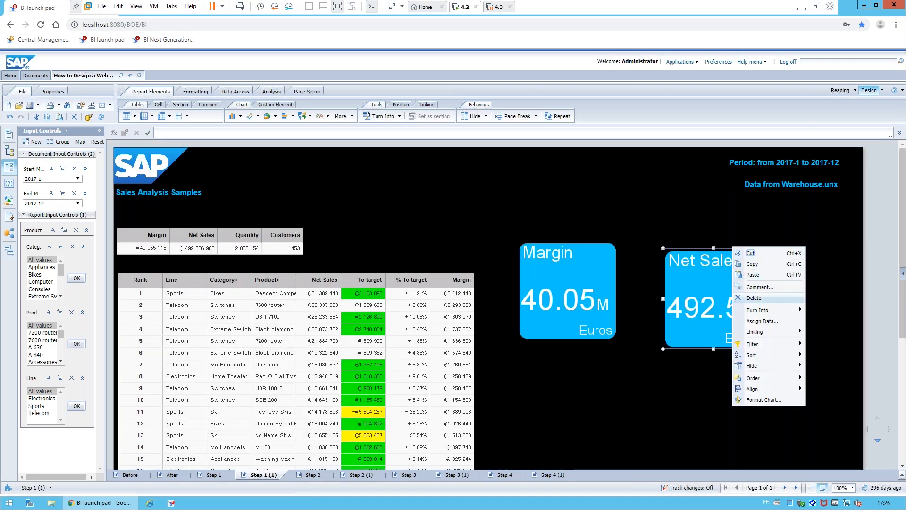
left_click(763, 399)
left_click_drag(452, 206, 409, 207)
type("Net Sales")
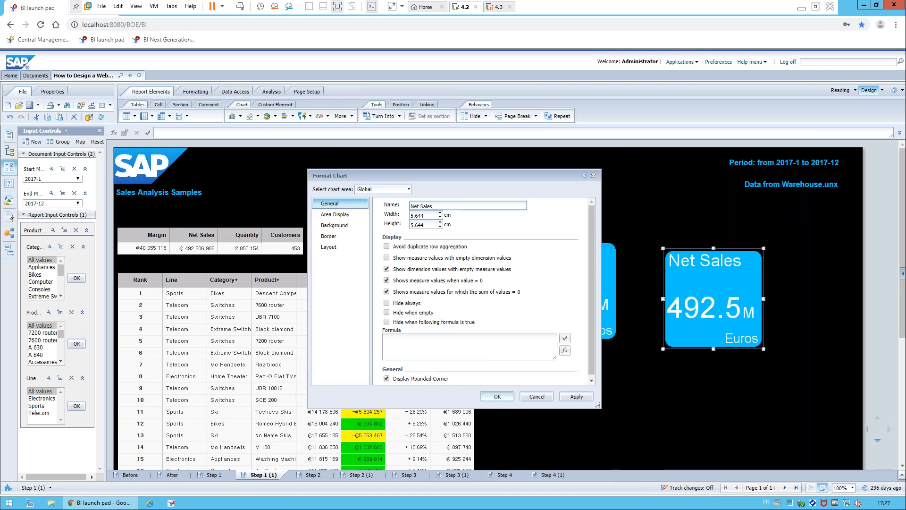
left_click(497, 397)
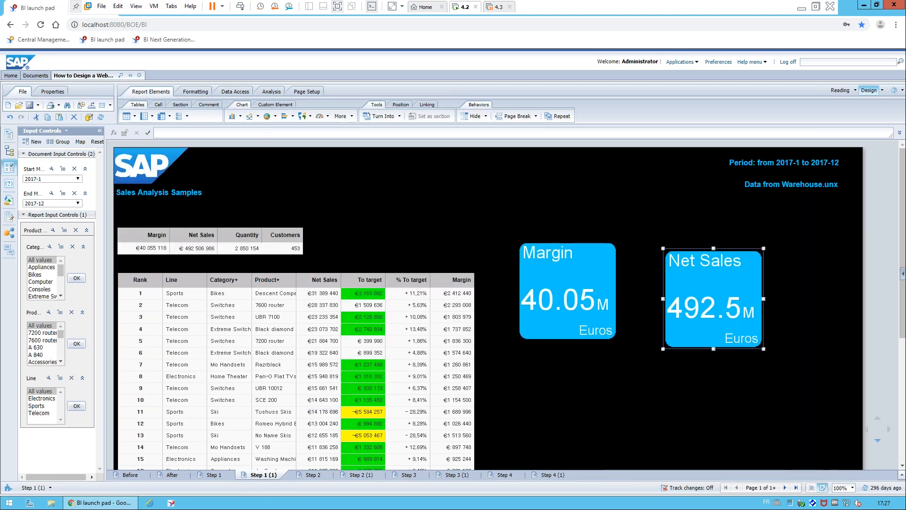
View the Step 2 report to examine its prepared column of KPI tiles.
left_click(139, 251)
left_click(314, 475)
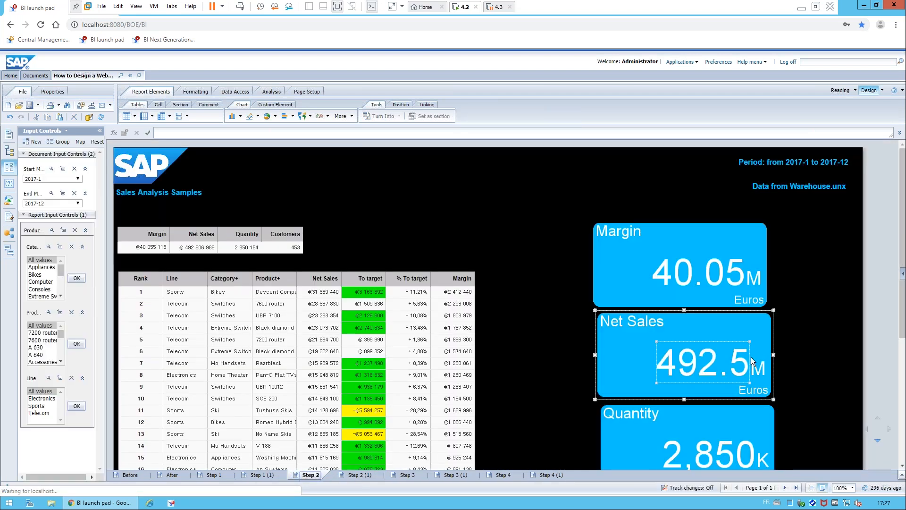
scroll(684, 364, "down", 1)
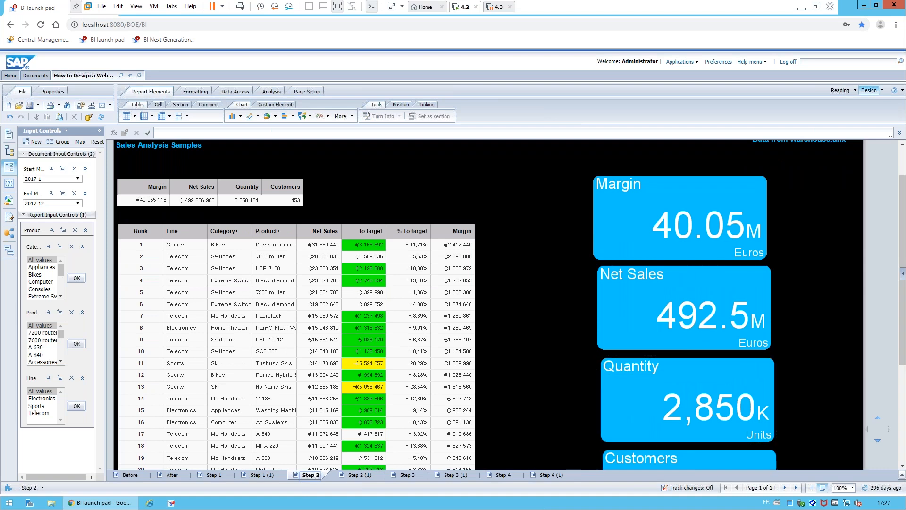
In the Step 2 (1) report, delete the small summary table above the product ranking table.
left_click(359, 474)
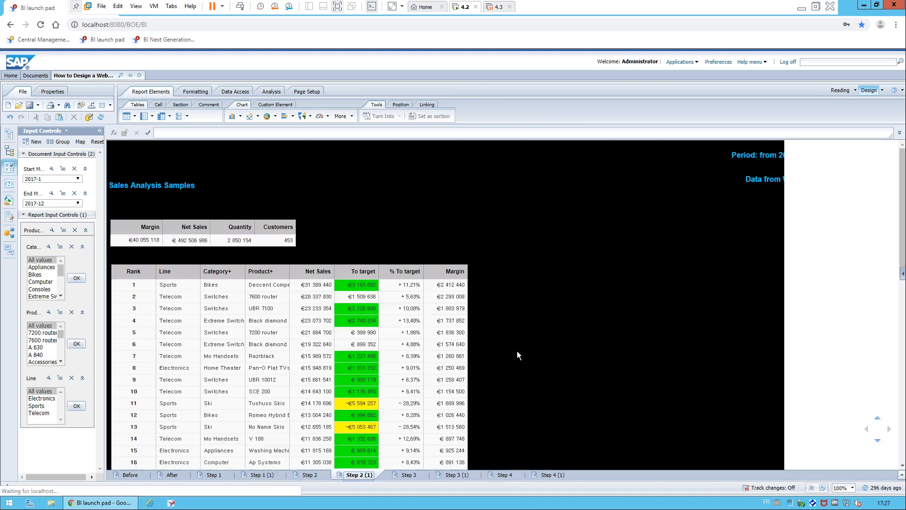
left_click(191, 218)
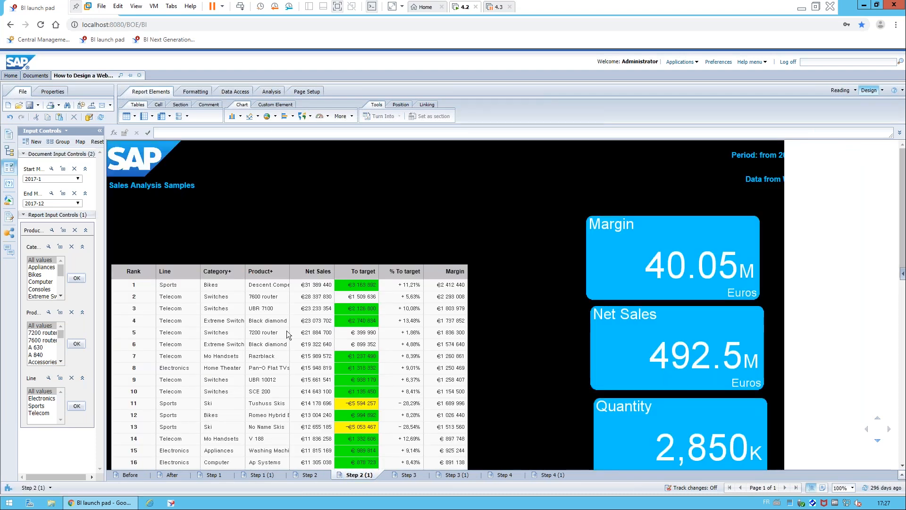
Add a ranking to the product table that keeps the top 12 values based on Rank, calculated by count.
right_click(224, 261)
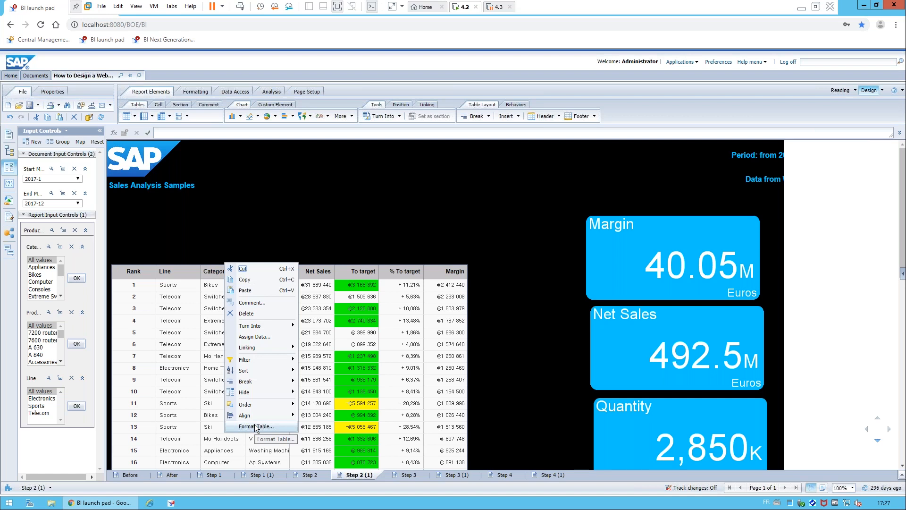
left_click(521, 260)
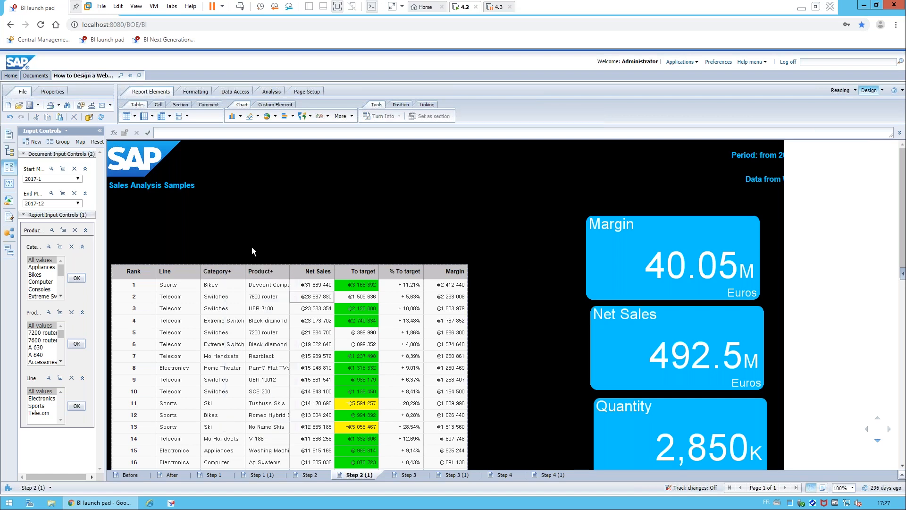
left_click(220, 260)
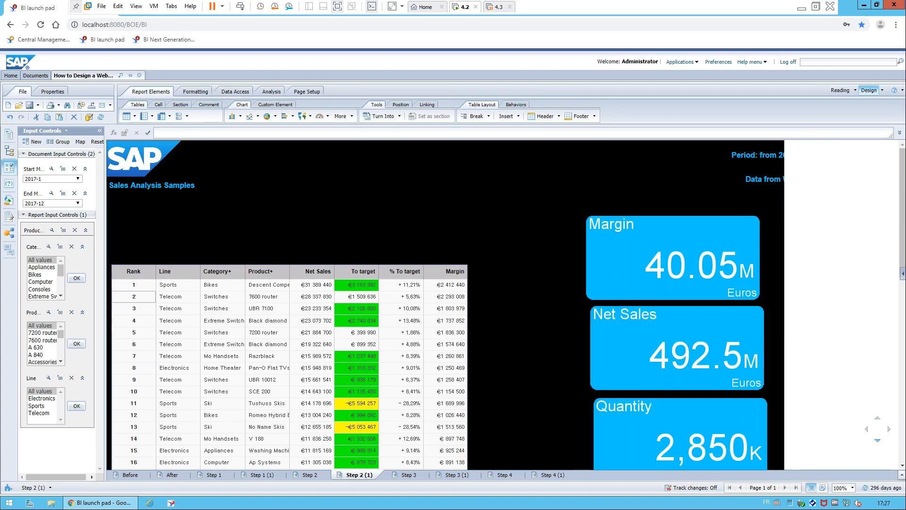
left_click(347, 166)
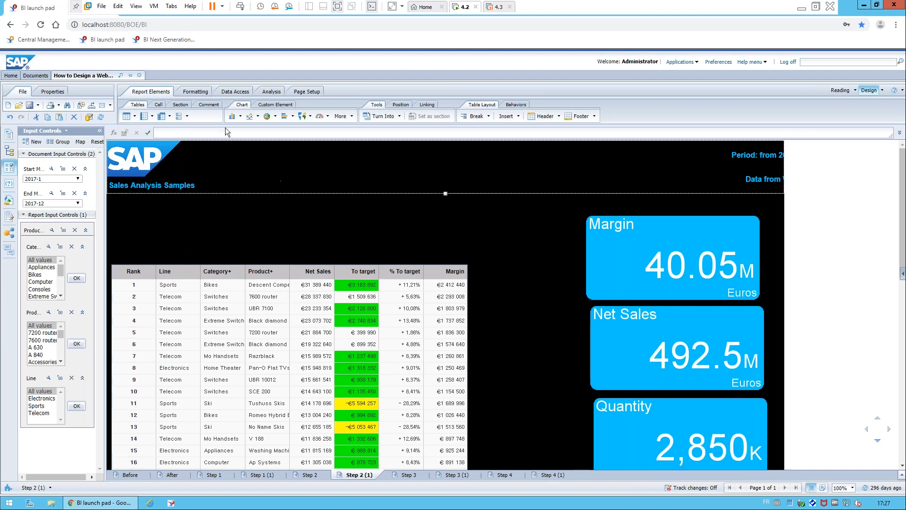
left_click(272, 92)
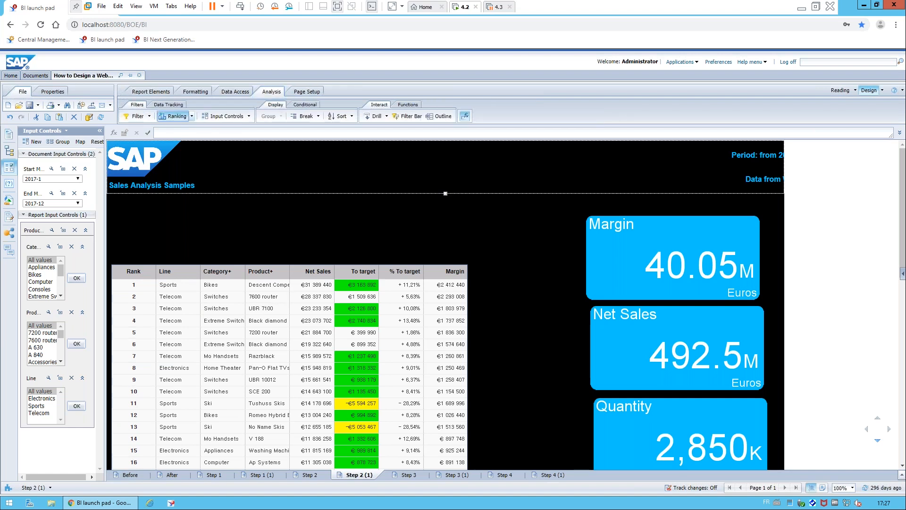
left_click(174, 116)
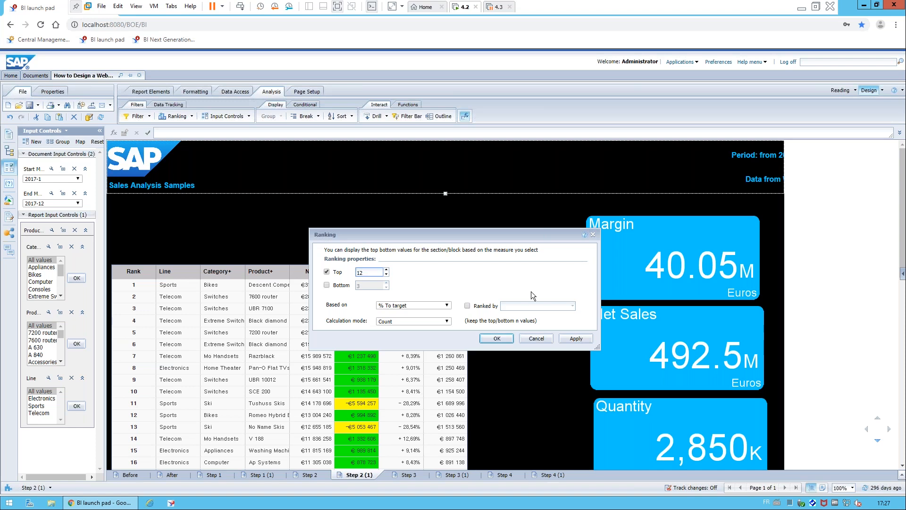
left_click(447, 305)
left_click(393, 364)
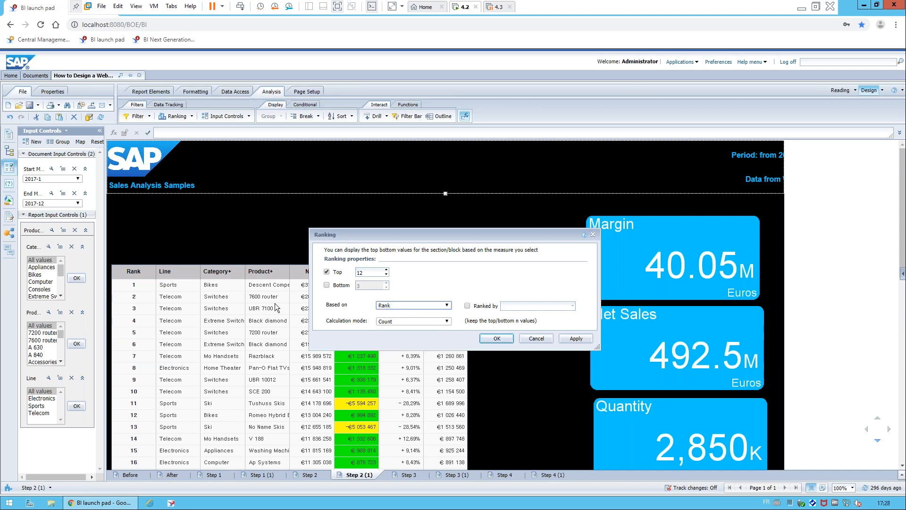
left_click(496, 338)
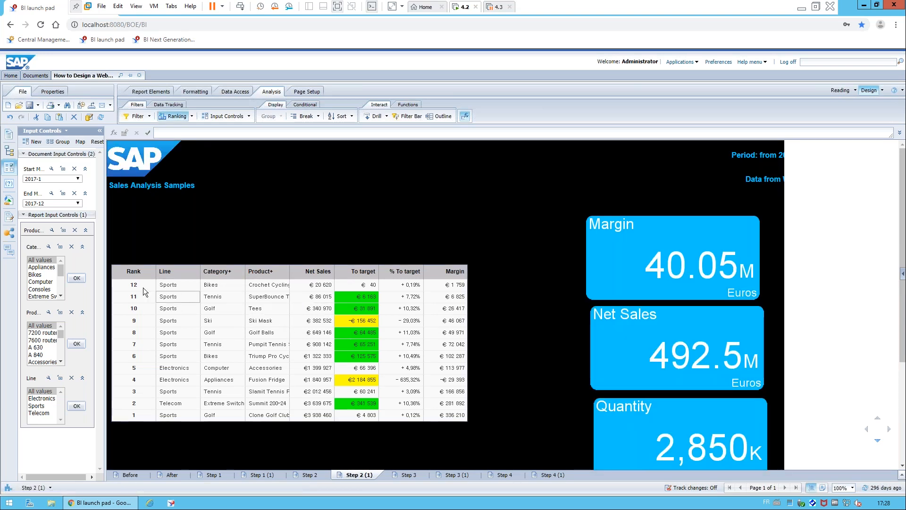
Select all header cells of the product ranking table from Rank to Margin and set their width to 2.7 cm.
left_click(141, 269)
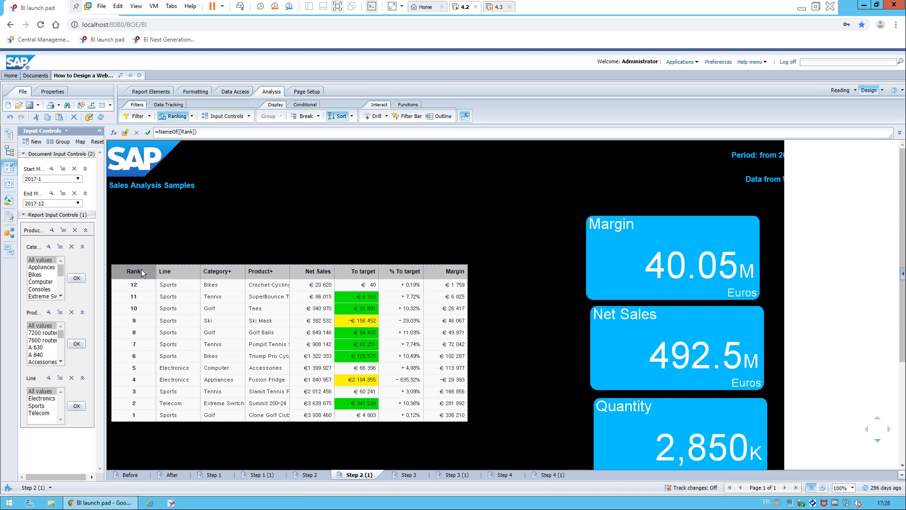
left_click(187, 274)
left_click(224, 275, "ctrl")
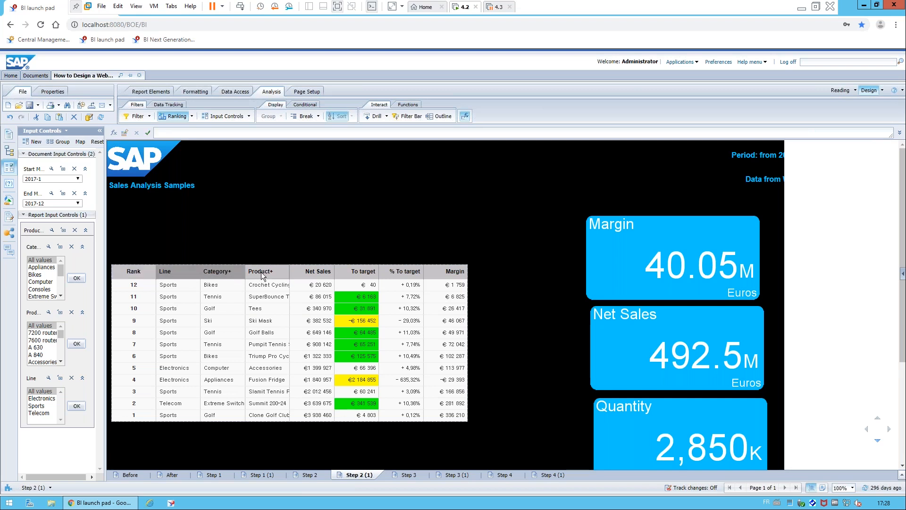
left_click(143, 272)
left_click(169, 273, "ctrl")
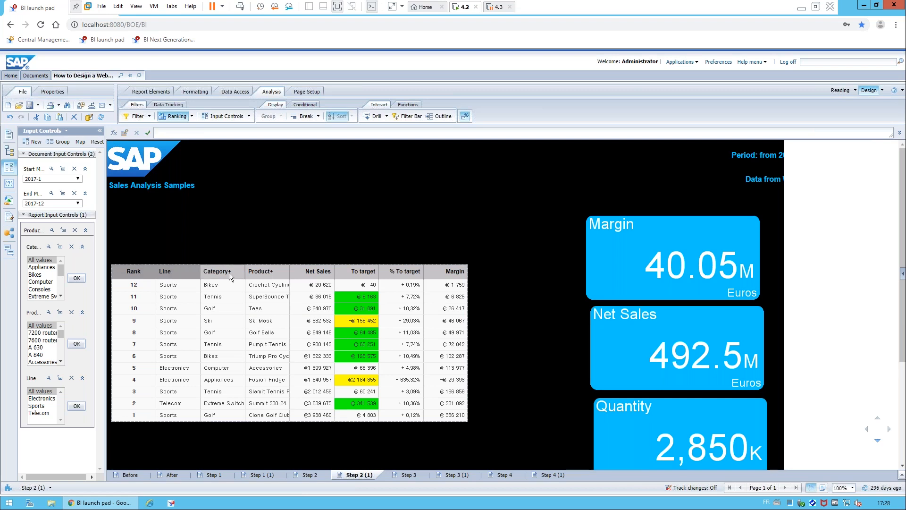
left_click(228, 272, "ctrl")
left_click(259, 273, "ctrl")
left_click(309, 272, "ctrl")
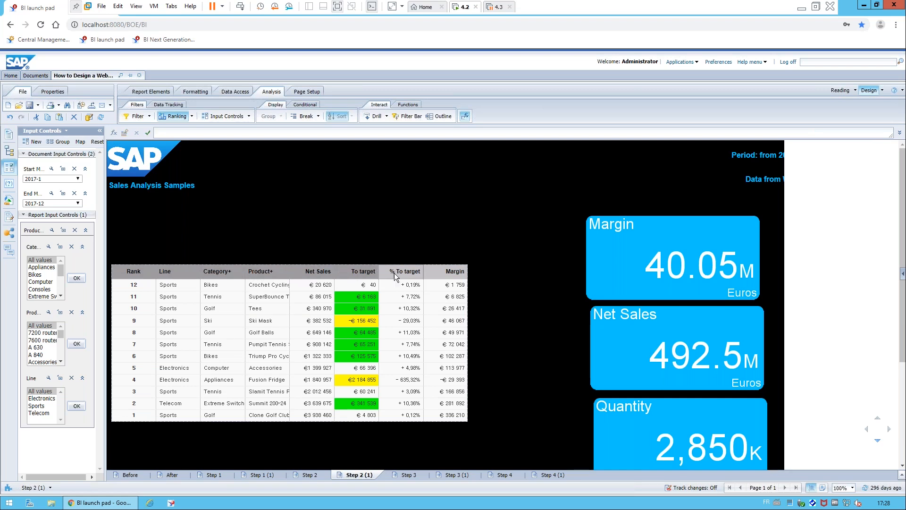
right_click(457, 273)
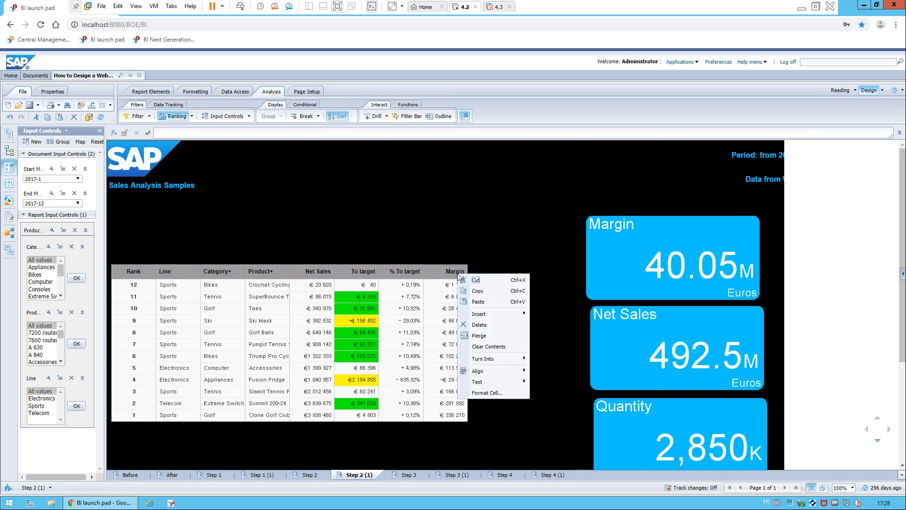
left_click(485, 393)
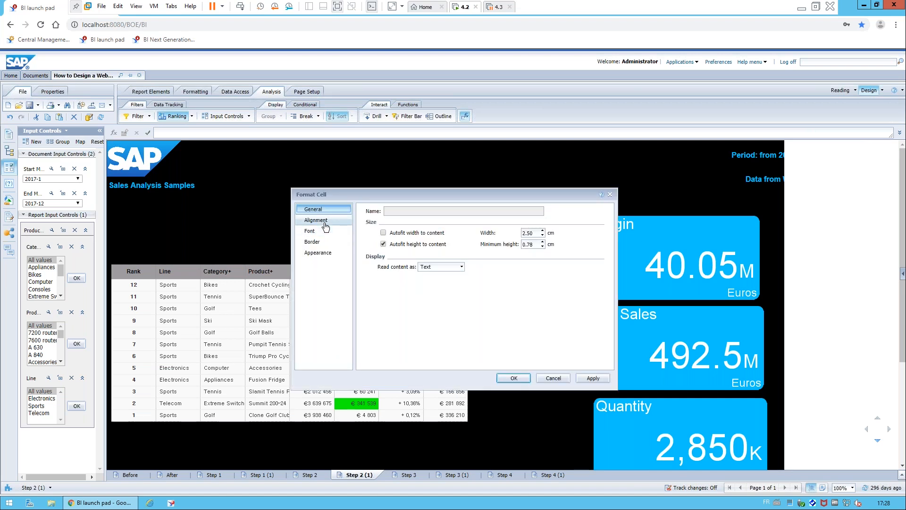
left_click(532, 231)
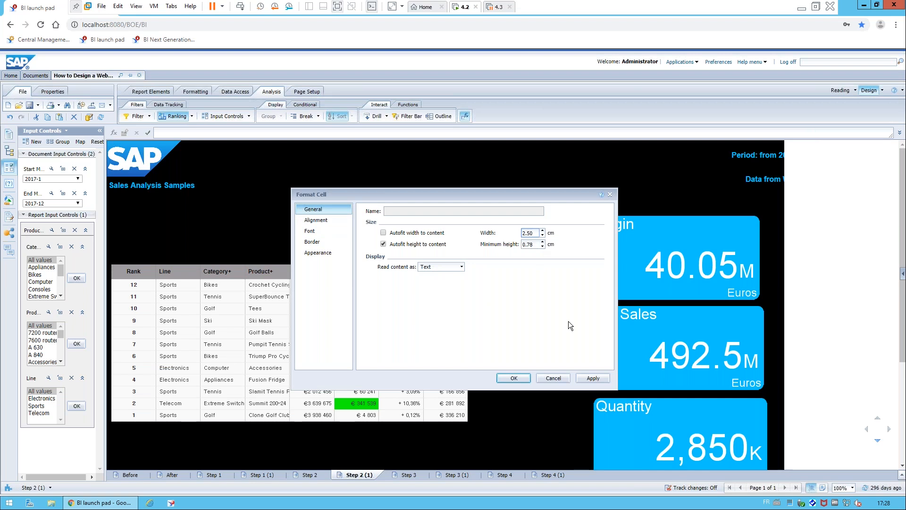
key("BackSpace")
type("7")
Format the selected table header cells with a white font and a bright blue background matching the KPI tiles.
left_click(315, 220)
left_click(309, 231)
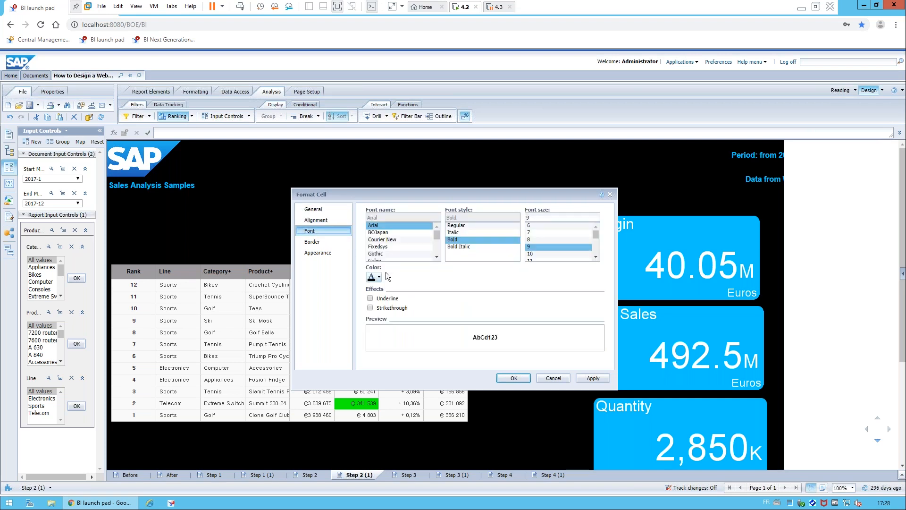
left_click(378, 277)
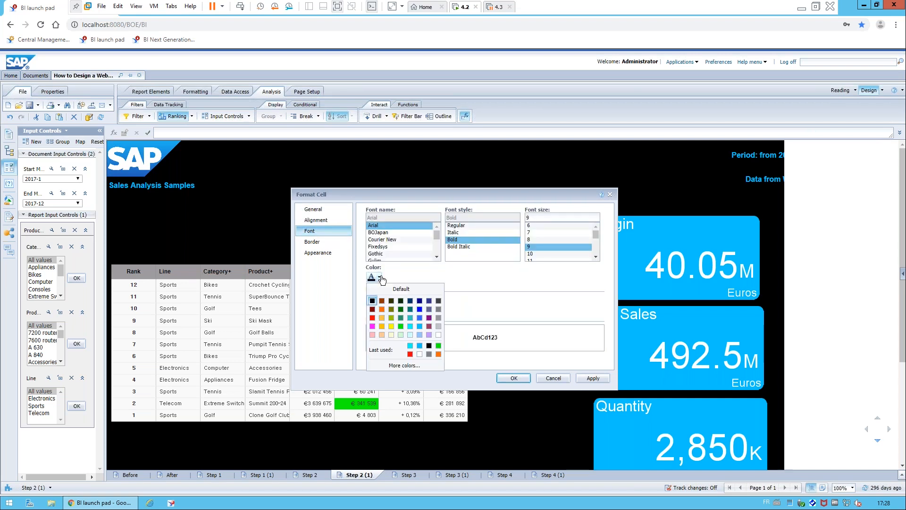
left_click(439, 303)
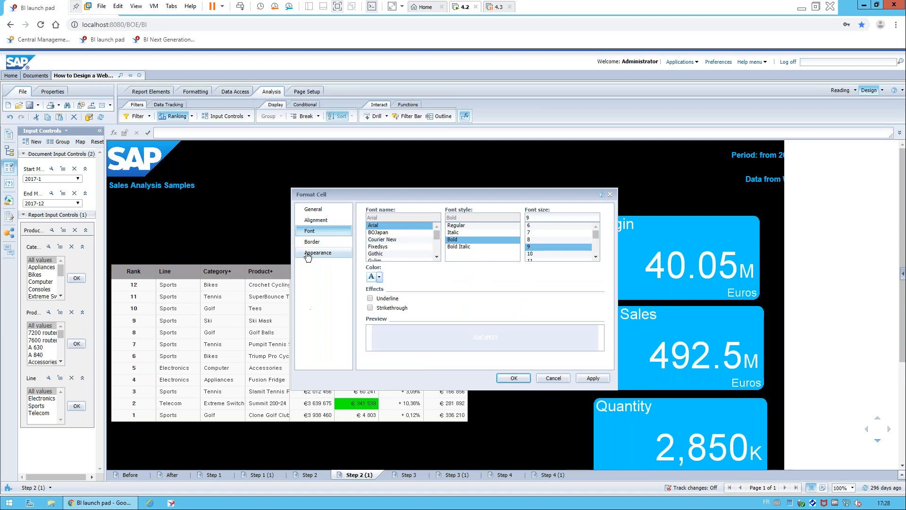
left_click(311, 253)
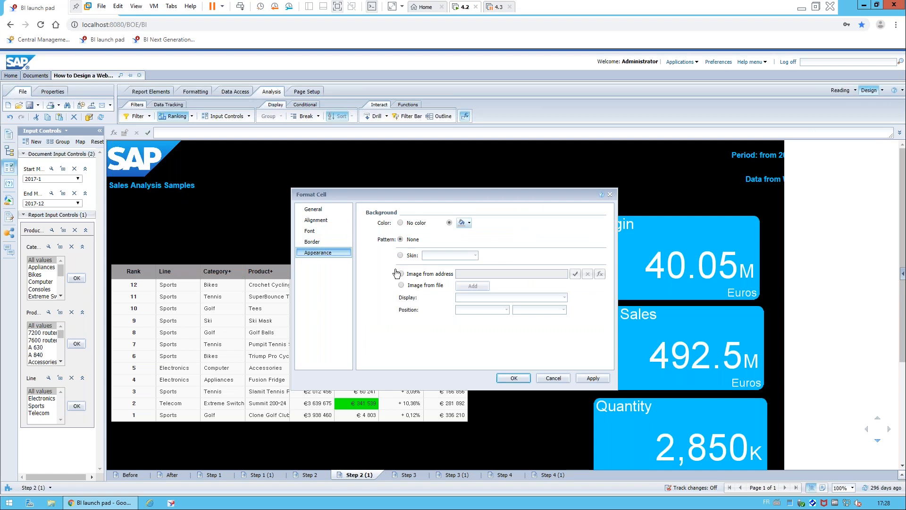
left_click(460, 223)
left_click(510, 273)
left_click(508, 378)
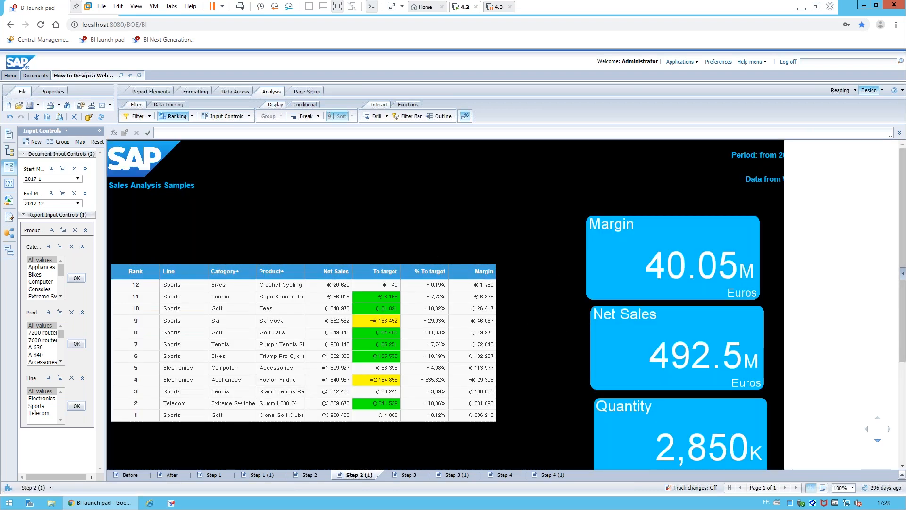
Move the product ranking table down the page to free the space beneath the report title.
scroll(426, 239, "down", 2)
left_click_drag(242, 175, 245, 303)
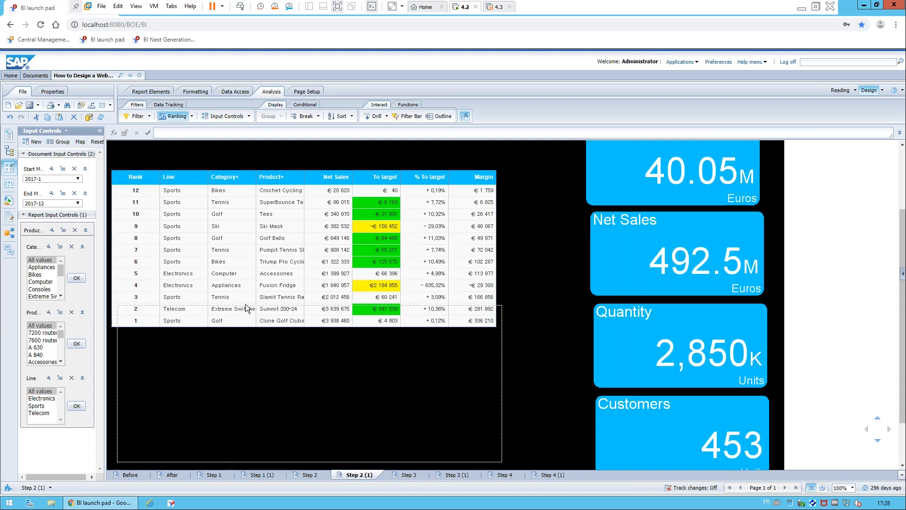
scroll(534, 335, "down", 1)
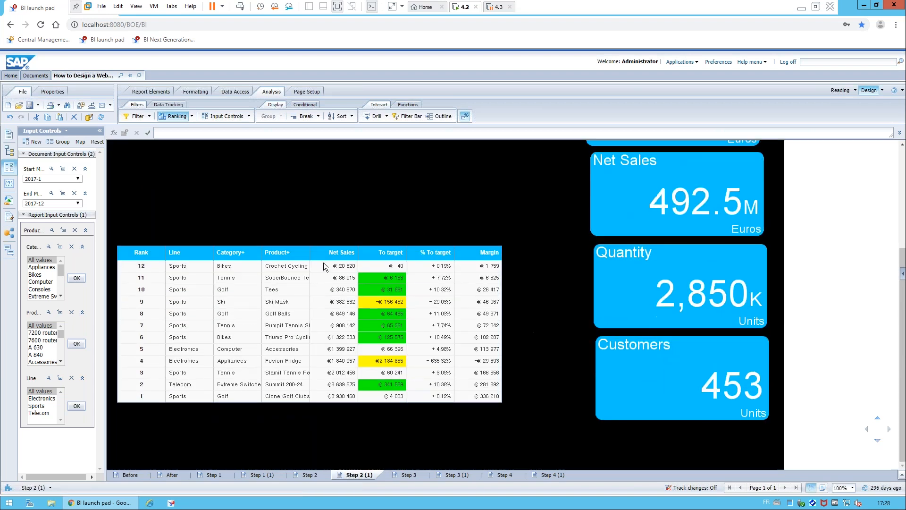
Arrange the Margin, Net Sales, Quantity and Customers tiles side by side in one row beneath the report title.
scroll(364, 195, "up", 2)
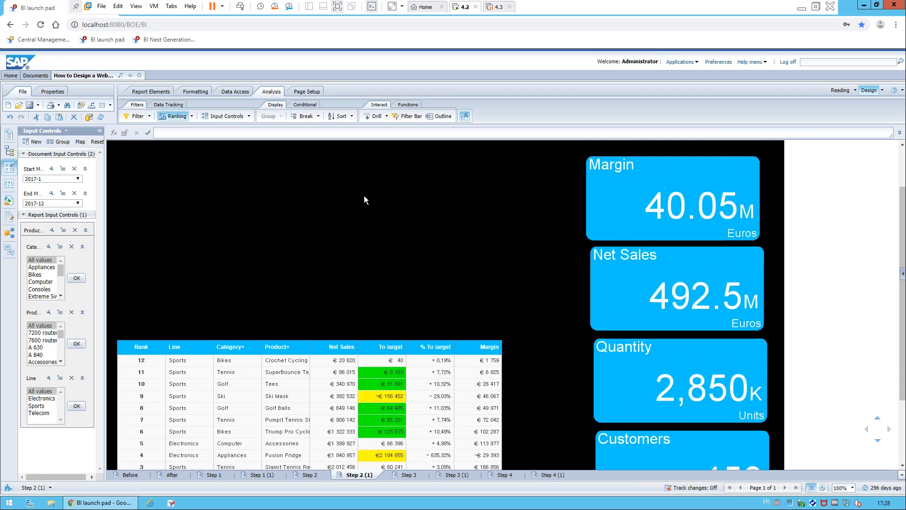
left_click(646, 204)
left_click_drag(641, 198, 173, 194)
left_click(640, 305)
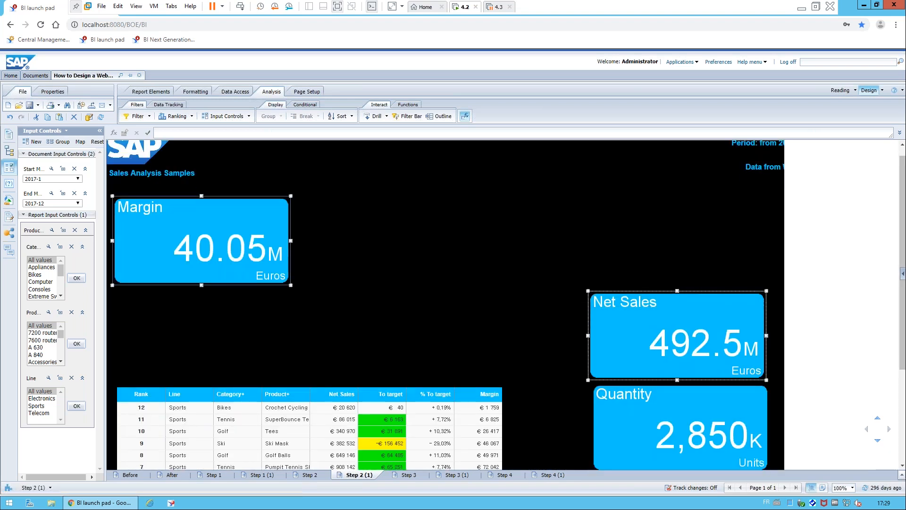
left_click_drag(640, 290, 348, 195)
left_click(655, 406)
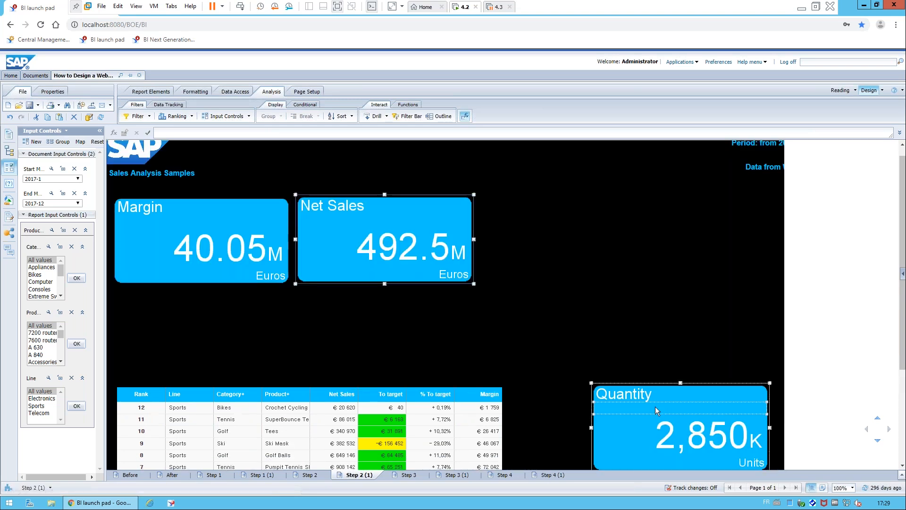
left_click_drag(636, 383, 524, 193)
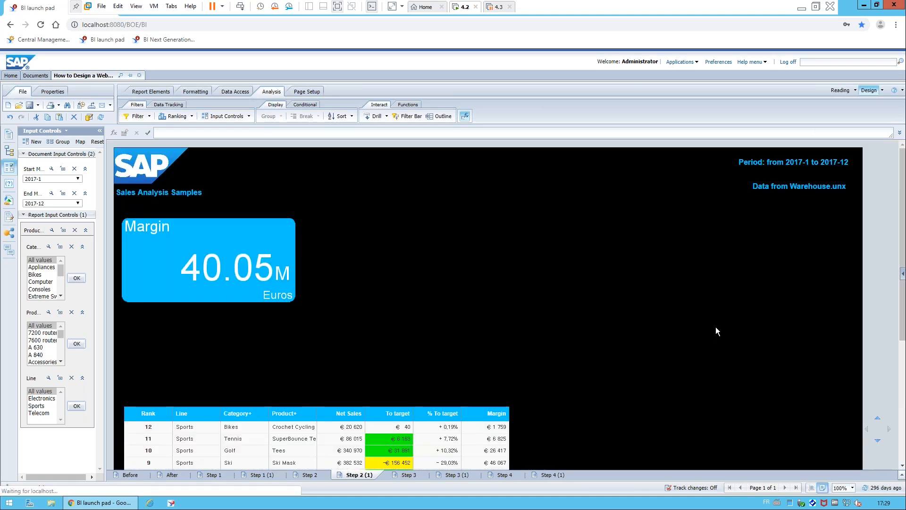
scroll(723, 361, "down", 3)
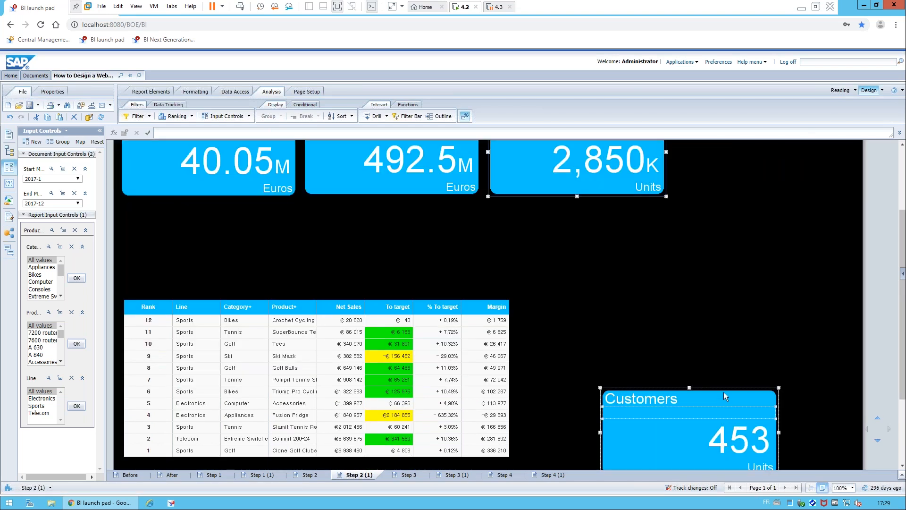
left_click_drag(728, 375, 775, 205)
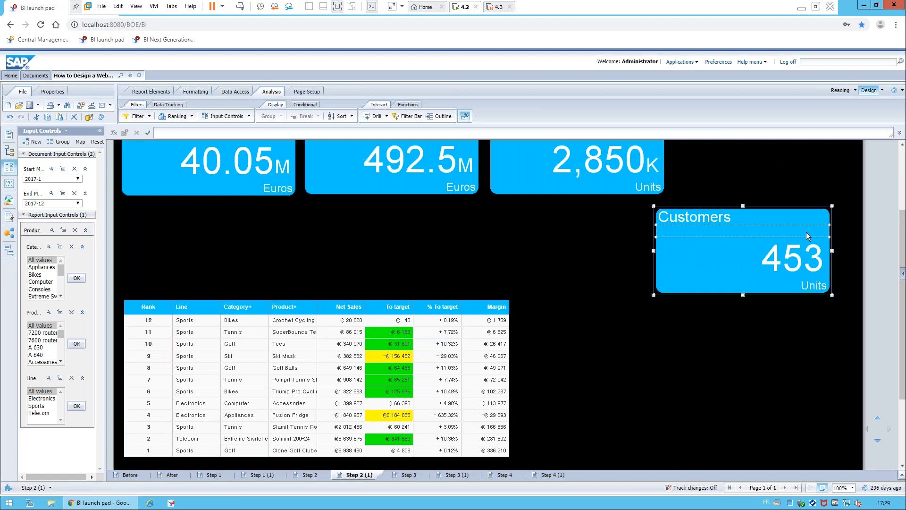
Move the product ranking table further down to widen the empty area beneath the row of KPI tiles.
scroll(806, 235, "up", 3)
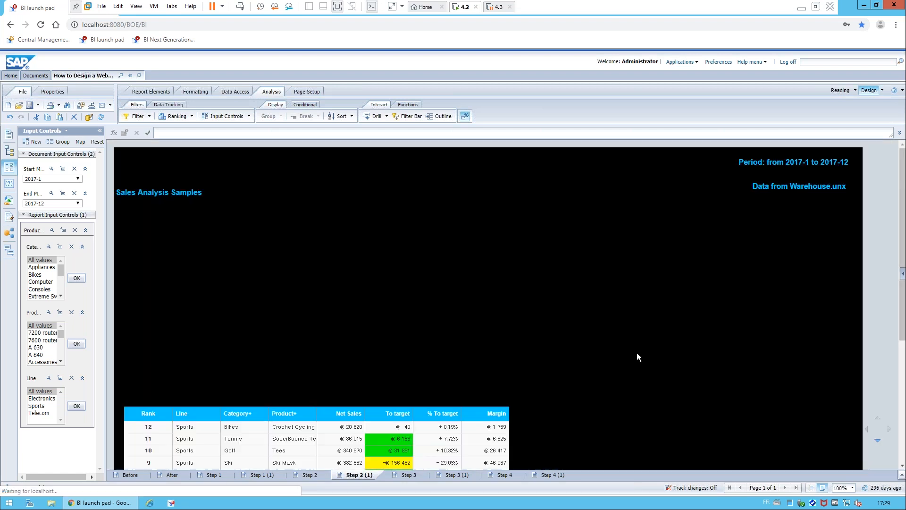
scroll(387, 375, "down", 5)
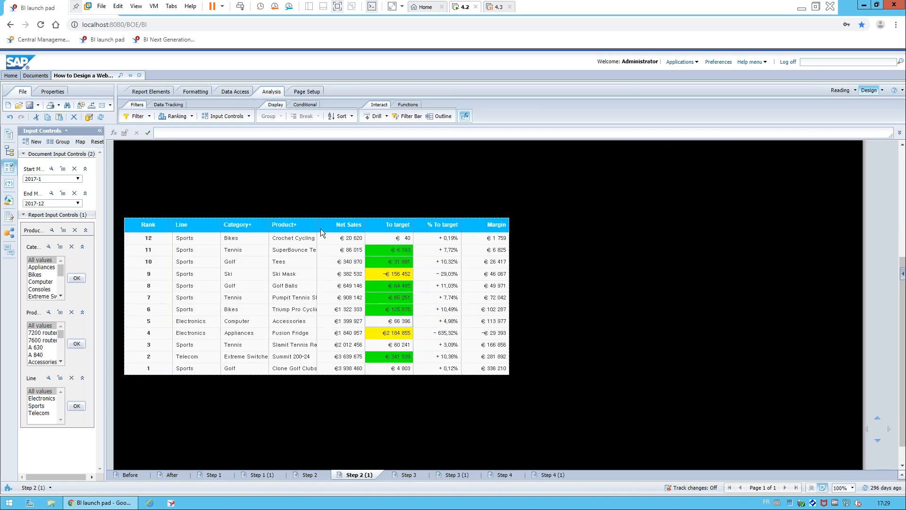
left_click_drag(317, 218, 317, 316)
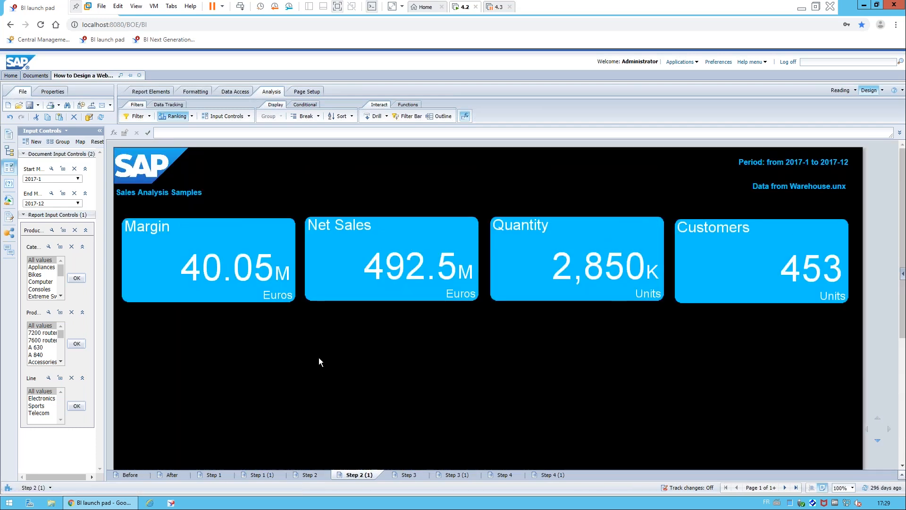
Start inserting a Waterfall chart in the empty area beneath the Margin tile.
left_click(149, 259)
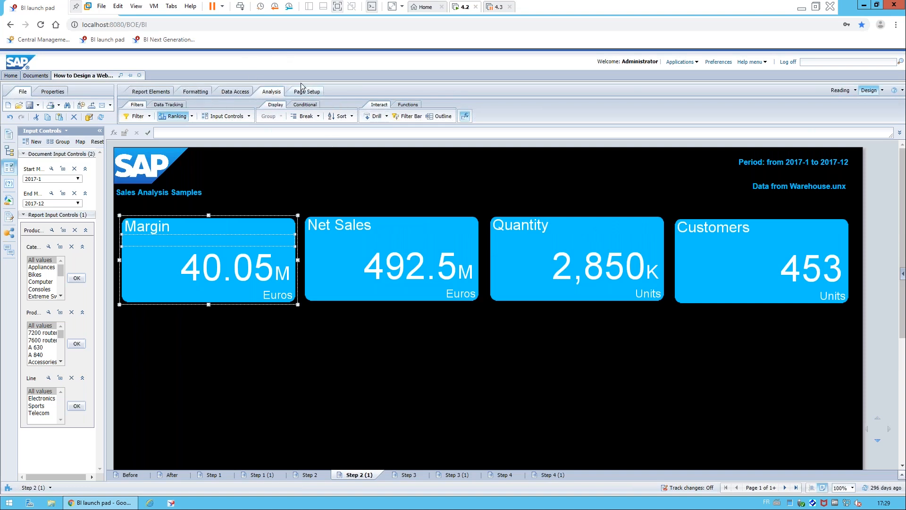
left_click(151, 91)
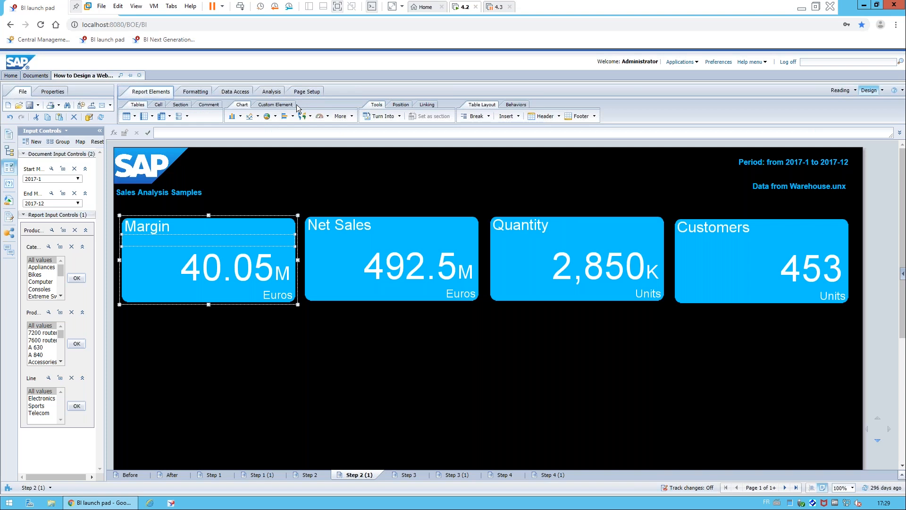
left_click(353, 118)
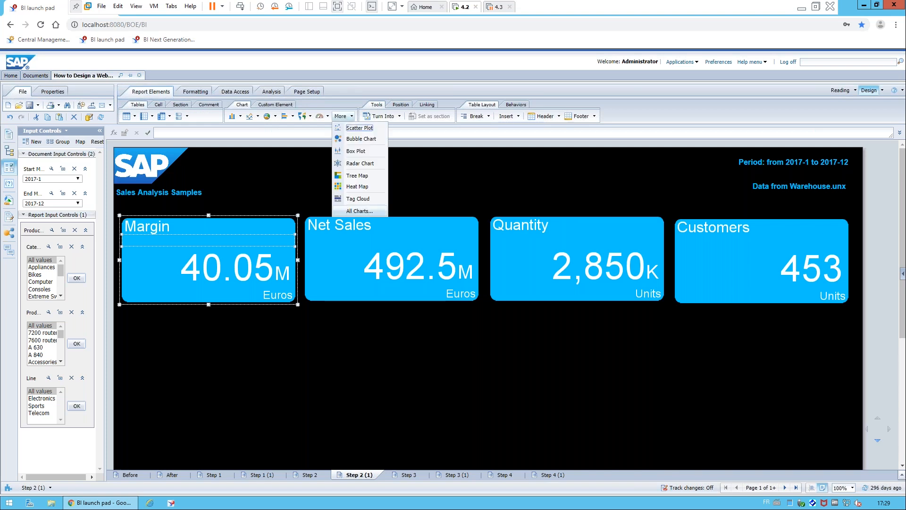
left_click(364, 211)
left_click(142, 330)
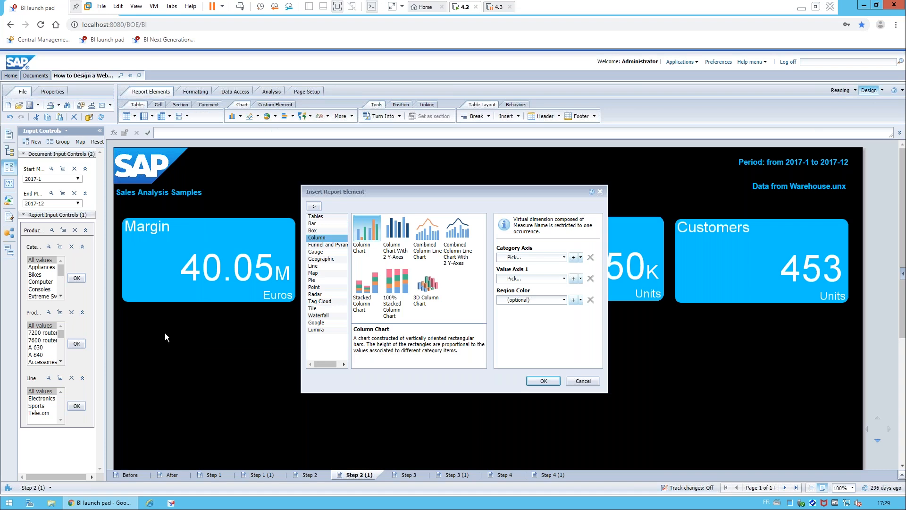
left_click(324, 315)
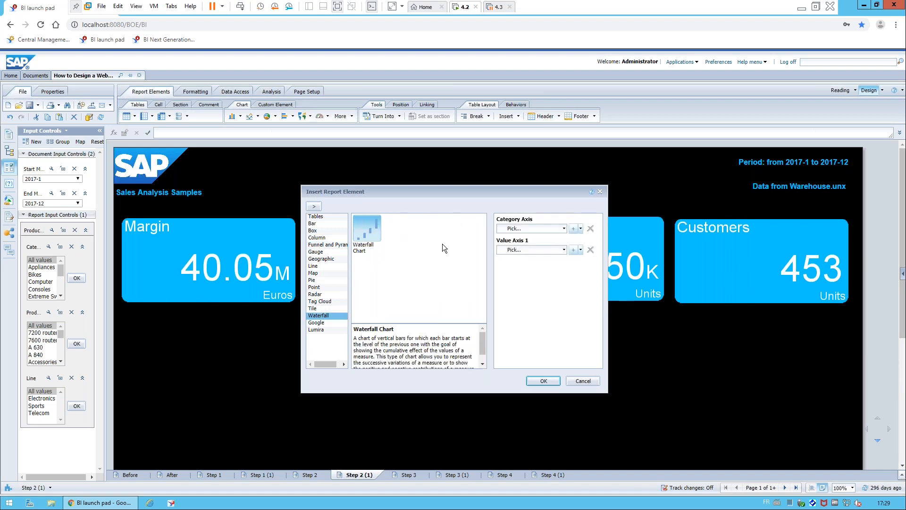
Assign Year+ - Month to the waterfall's category axis and To target to its value axis, and create the chart.
left_click(564, 229)
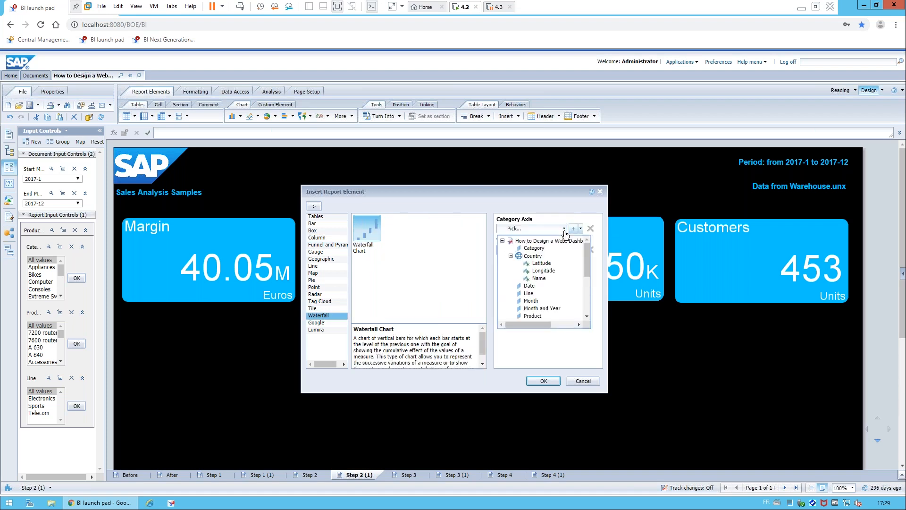
scroll(559, 296, "down", 5)
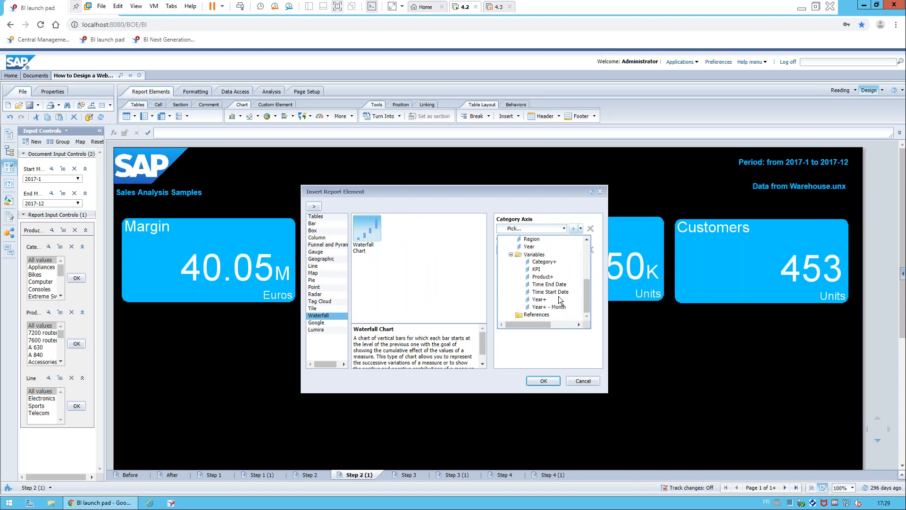
left_click(552, 307)
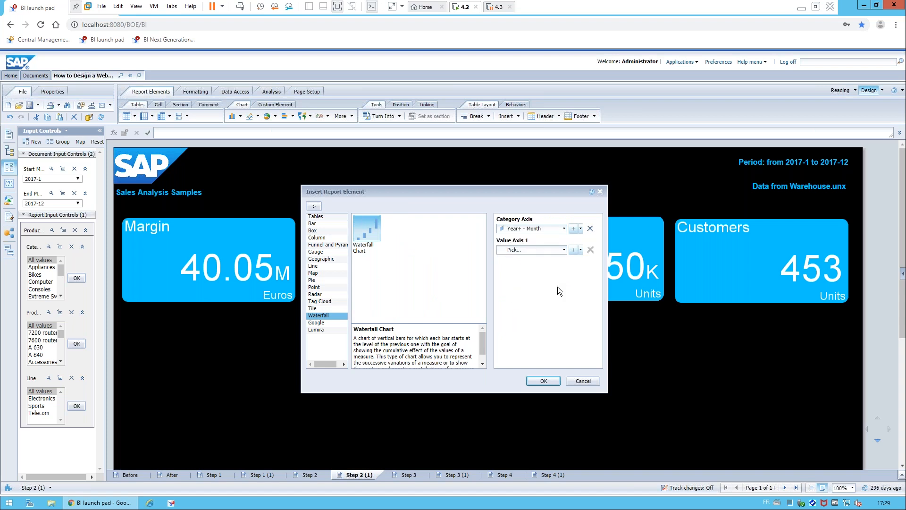
left_click(563, 250)
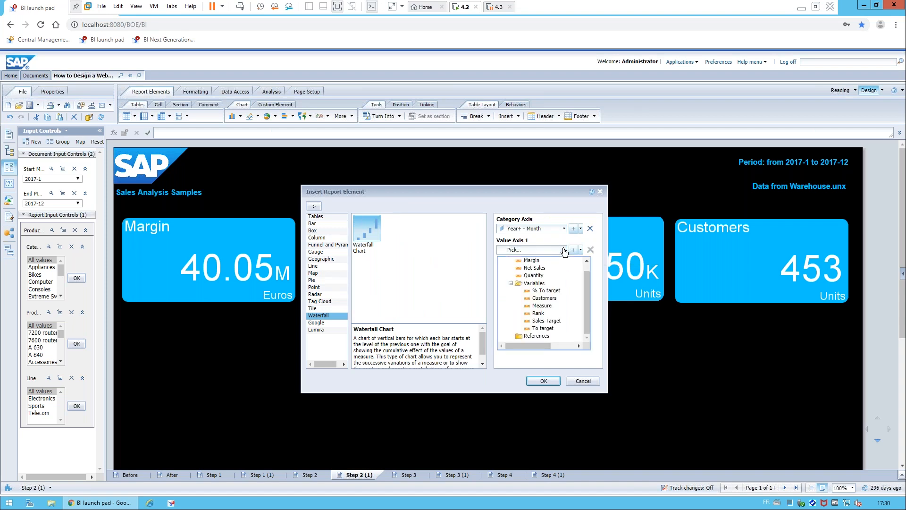
left_click(553, 328)
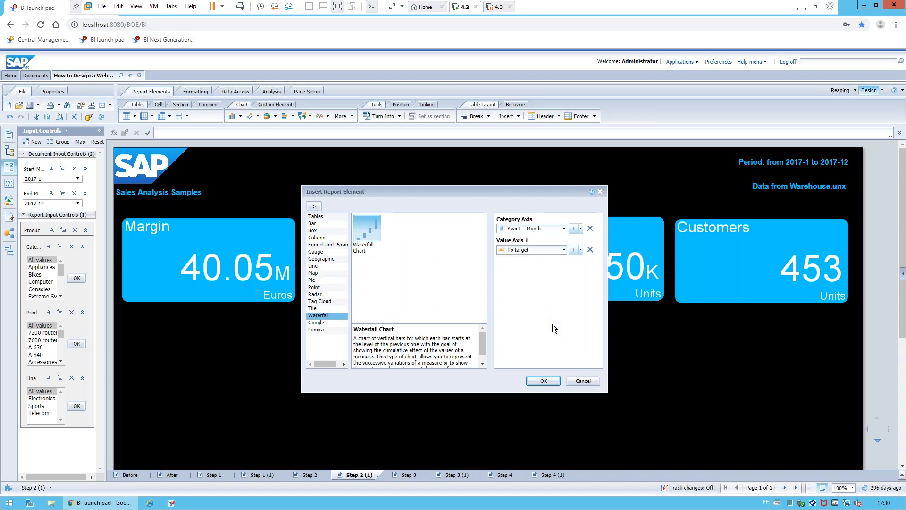
left_click(547, 379)
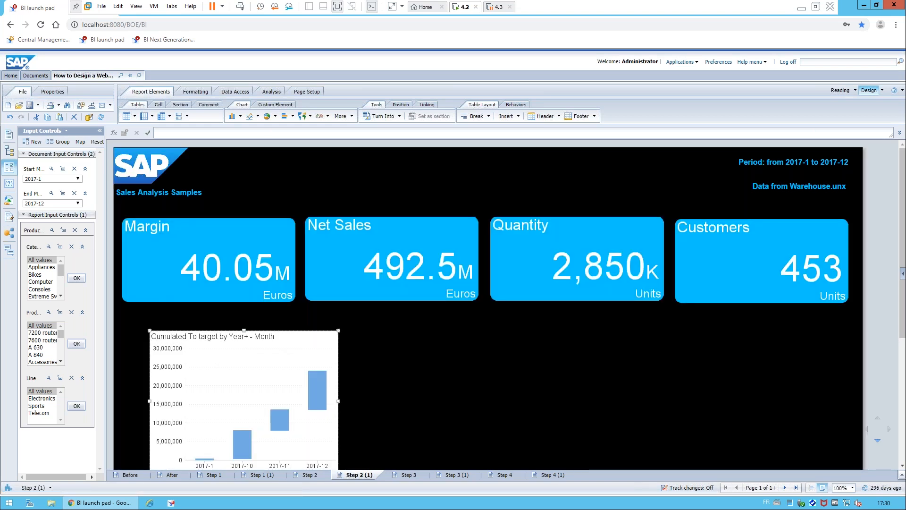
Open the new chart's format settings and name the chart Waterfall.
right_click(274, 331)
left_click(307, 483)
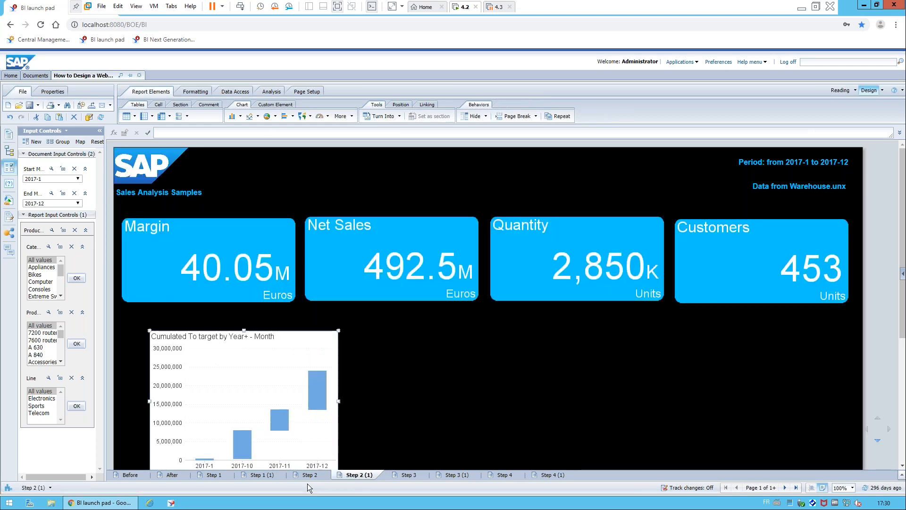
key("ctrl+a")
type("W")
type("taefal")
key("BackSpace")
key("BackSpace")
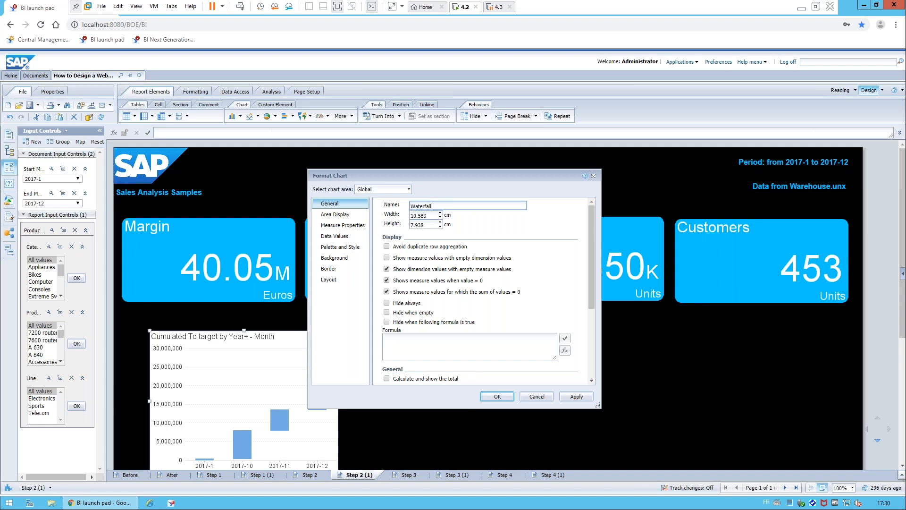
Set the waterfall chart's width to 20.4 cm and its height to 10 cm.
double_click(432, 214)
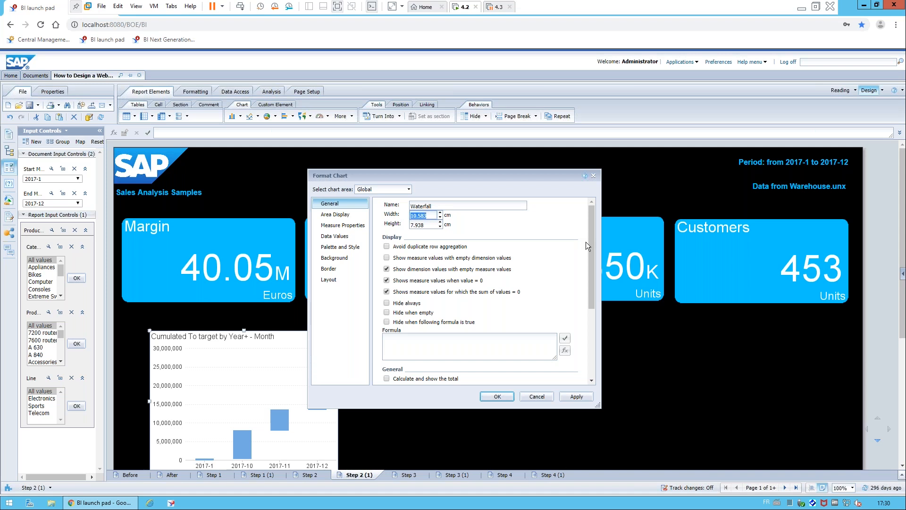
type("20")
key("BackSpace")
key("BackSpace")
type("0.4")
left_click(409, 225)
type("10")
Turn on data labels for the waterfall chart and position them outside the bars.
scroll(556, 283, "down", 5)
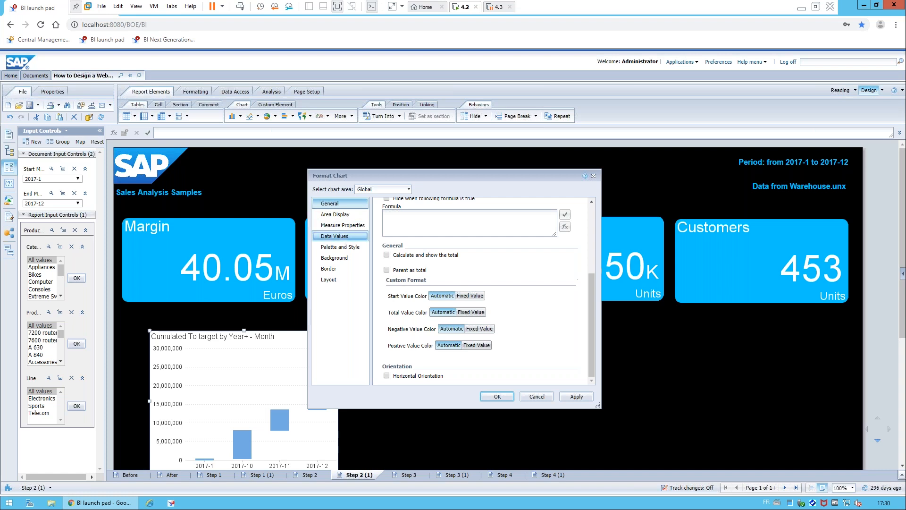
left_click(350, 239)
left_click(386, 213)
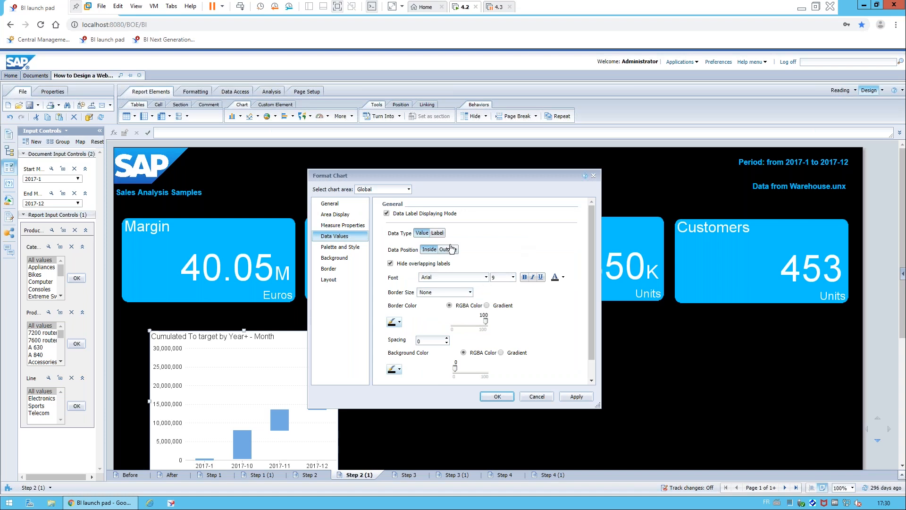
scroll(453, 264, "down", 1)
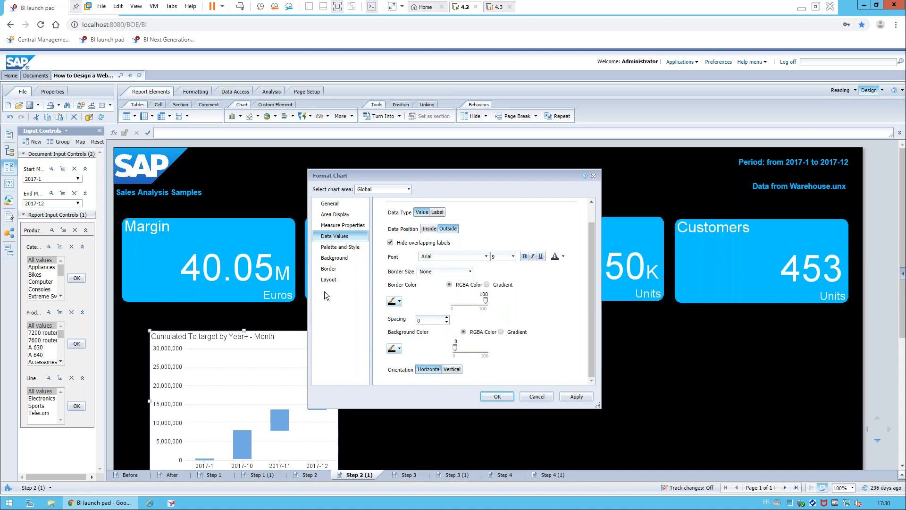
Make the waterfall calculate and show its total, and use fixed red for negative and fixed green for positive values.
left_click(393, 191)
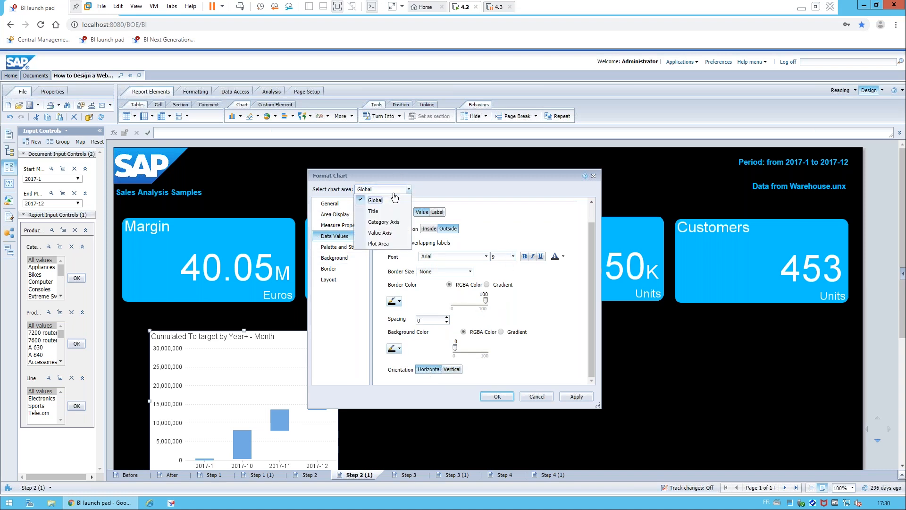
left_click(333, 203)
scroll(479, 358, "down", 5)
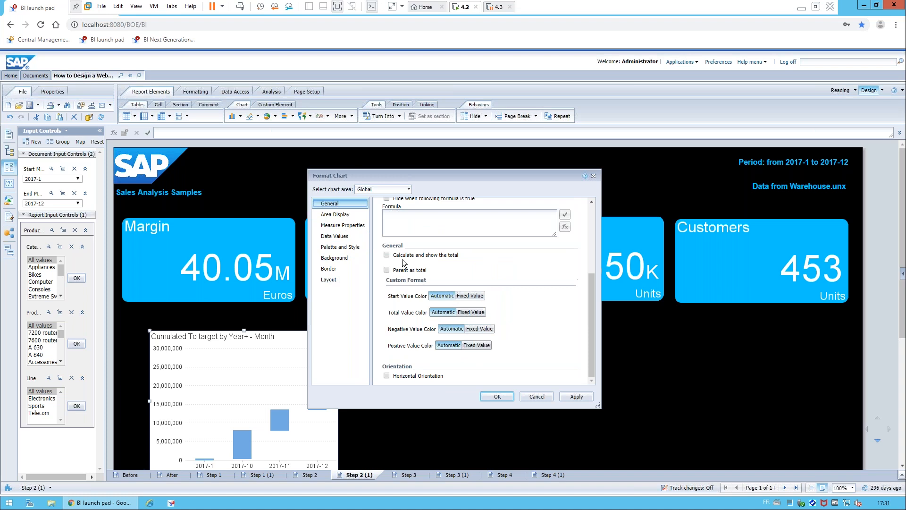
left_click(386, 254)
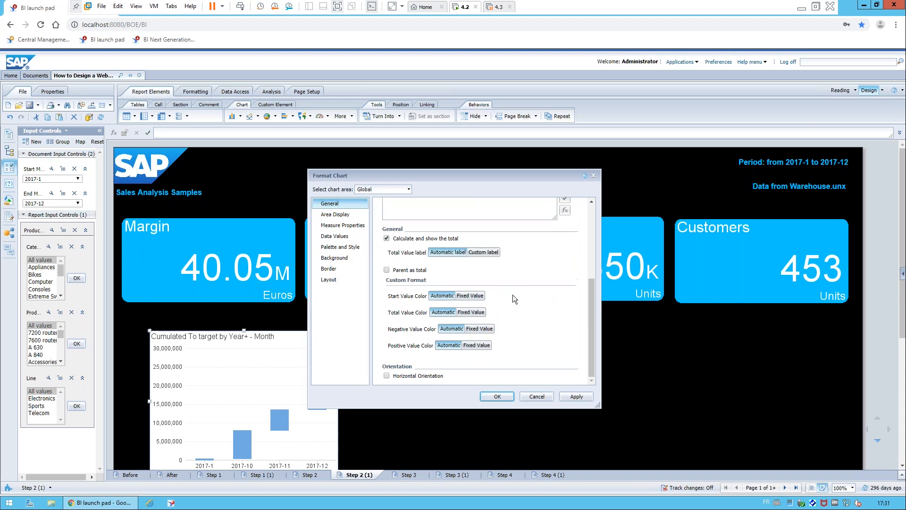
left_click(479, 328)
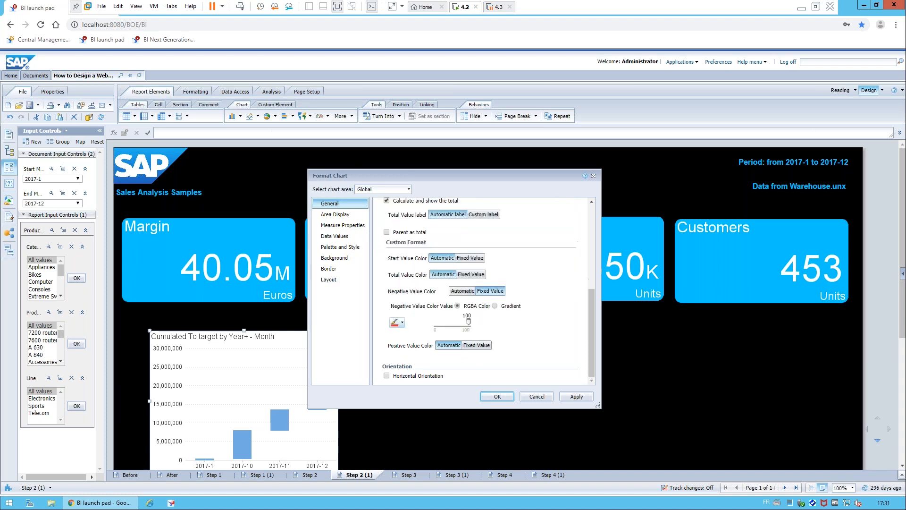
left_click(486, 346)
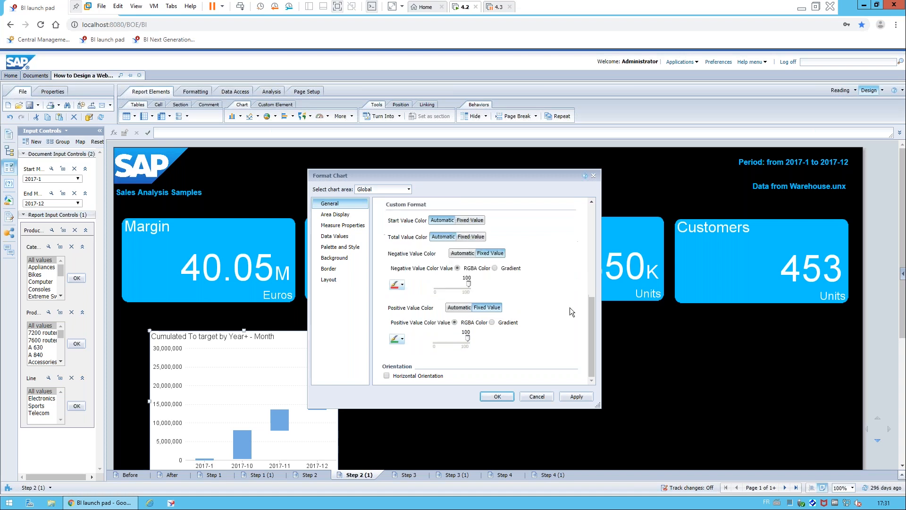
Give the waterfall chart the custom title Month-over-Month Revenue.
left_click(408, 189)
left_click(373, 211)
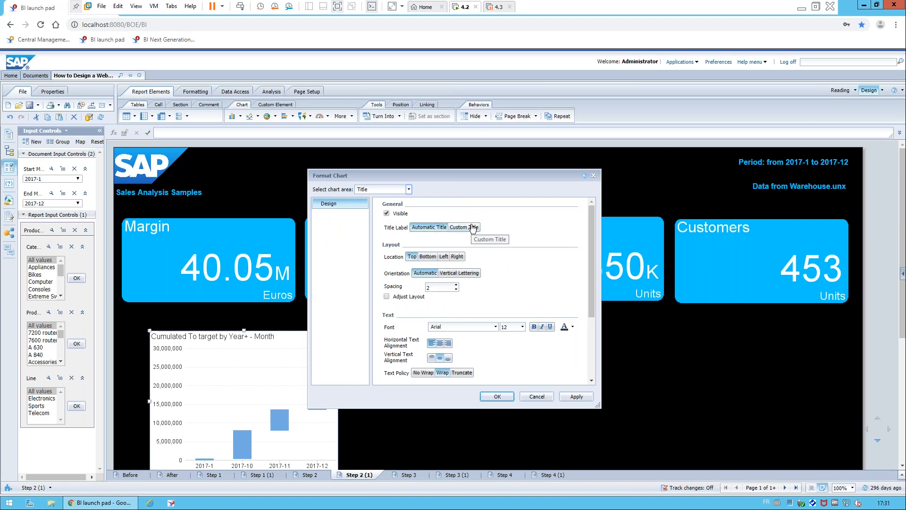
left_click(463, 227)
left_click(437, 242)
key("BackSpace")
key("BackSpace")
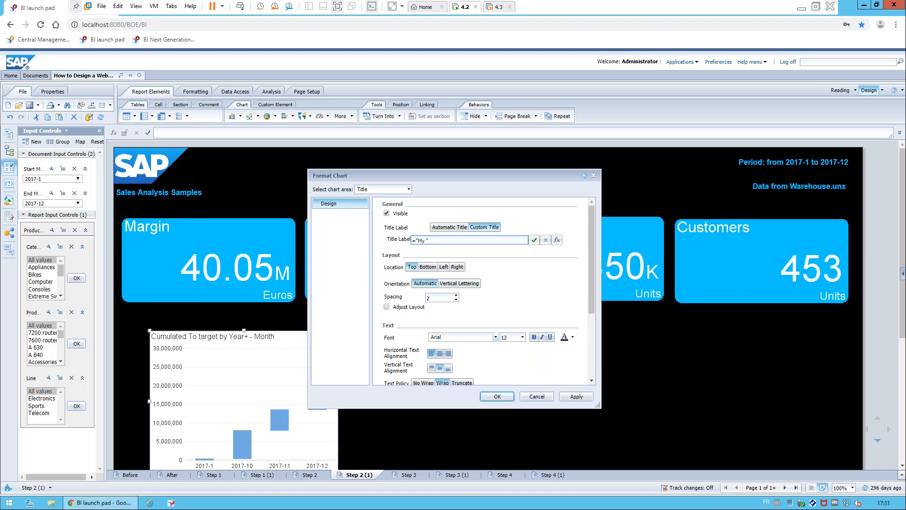
type("Month-over-Month\"revenu")
key("BackSpace")
type("R")
Enable the reference line in the waterfall's plot area and apply the chart formatting.
left_click(409, 189)
left_click(408, 189)
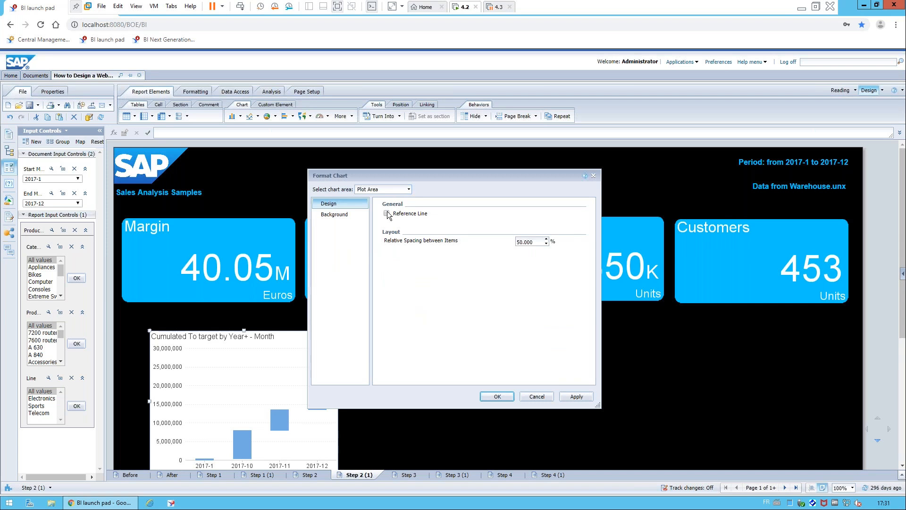
left_click(387, 213)
left_click(497, 396)
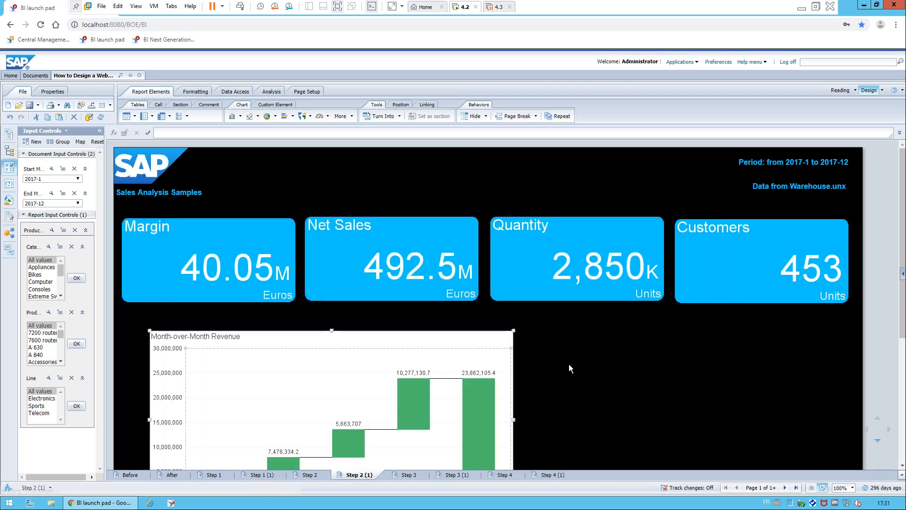
Set the font color of the Month-over-Month Revenue chart title to white.
scroll(571, 366, "down", 1)
scroll(571, 366, "down", 1)
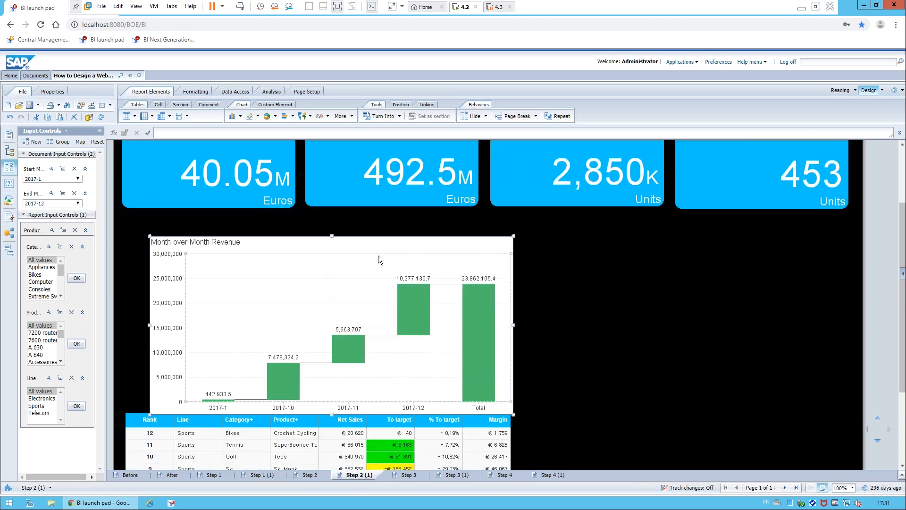
right_click(369, 244)
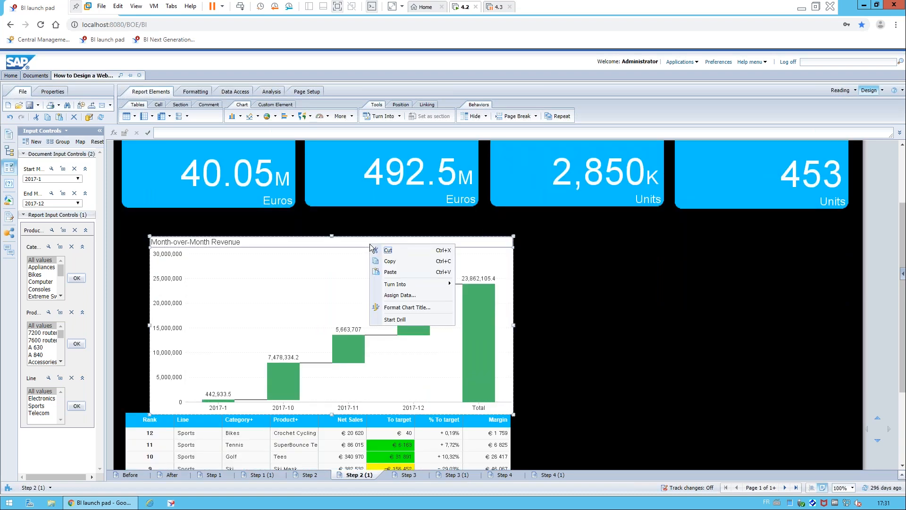
left_click(396, 307)
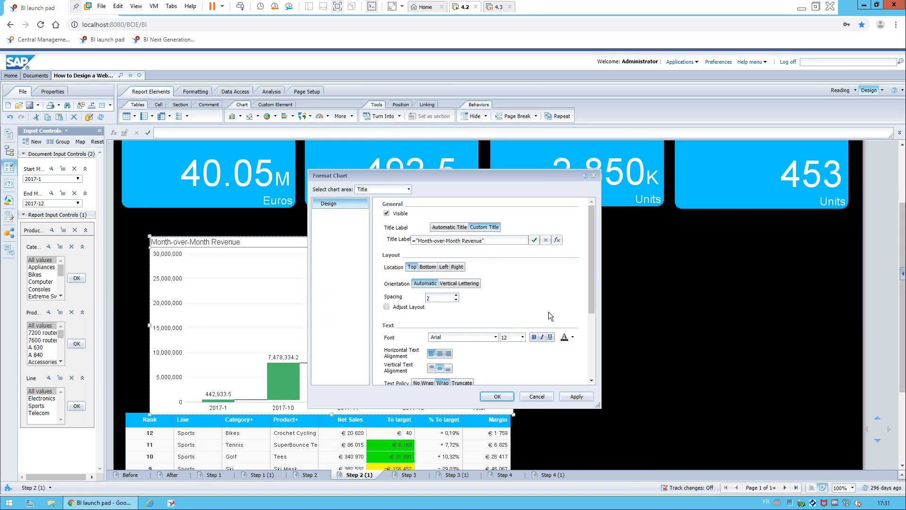
scroll(548, 311, "down", 2)
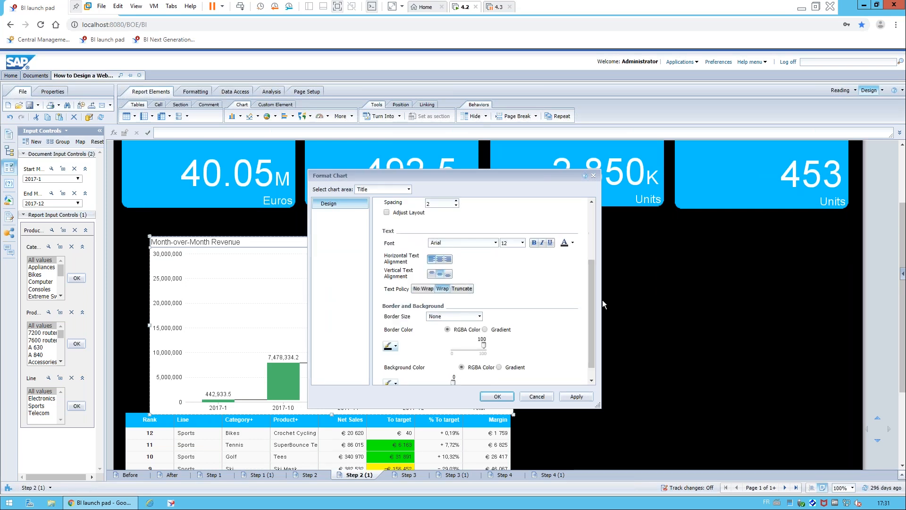
left_click(574, 244)
left_click(632, 297)
Fill the background of the waterfall chart's title with the bright blue of the KPI tiles.
scroll(531, 287, "down", 1)
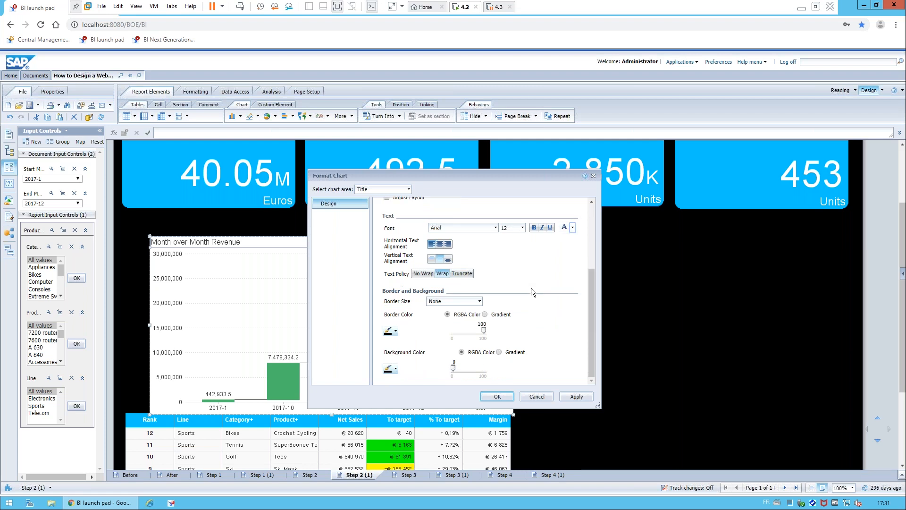
left_click(397, 370)
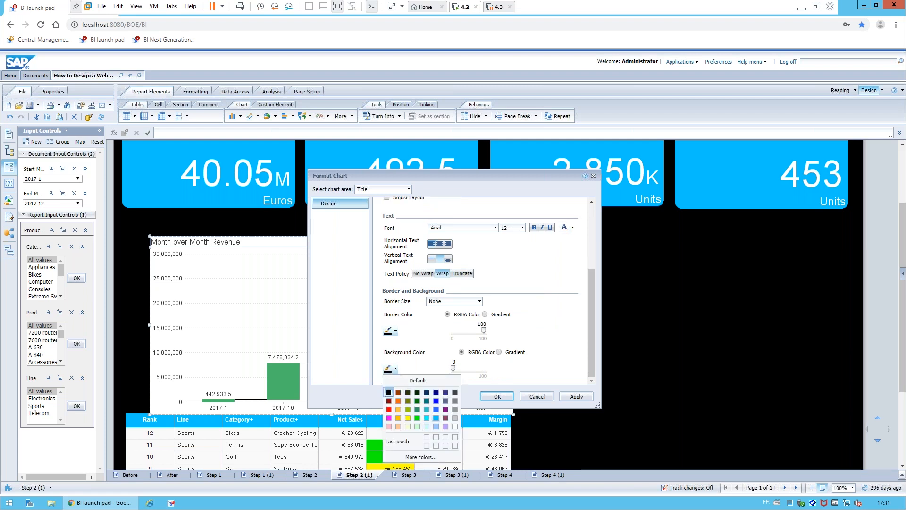
left_click(436, 417)
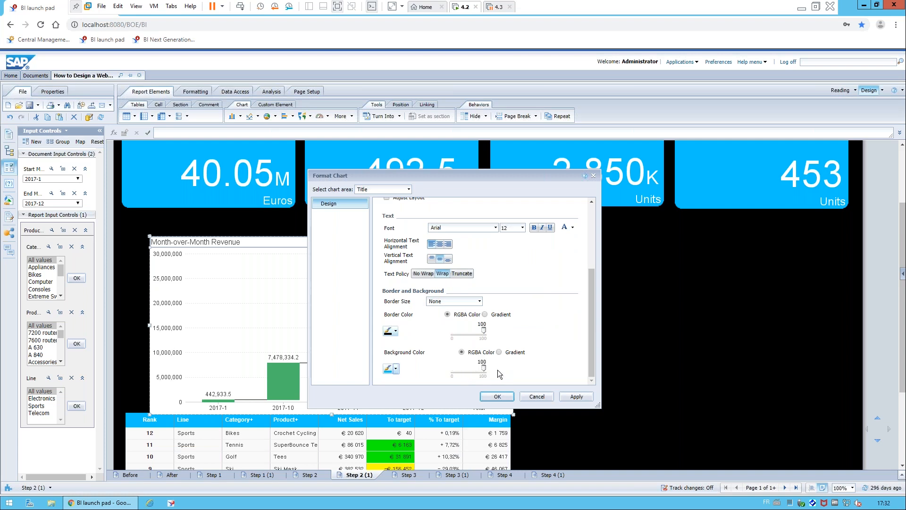
left_click(497, 396)
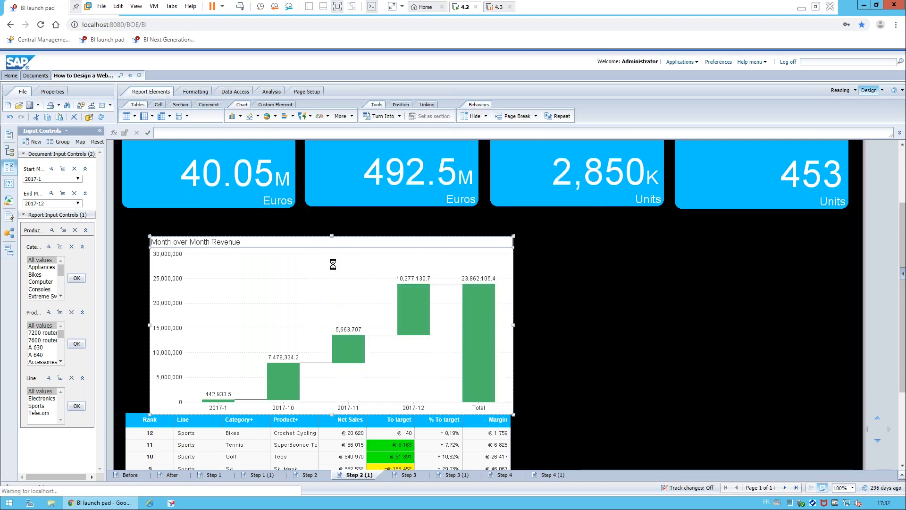
scroll(373, 302, "down", 2)
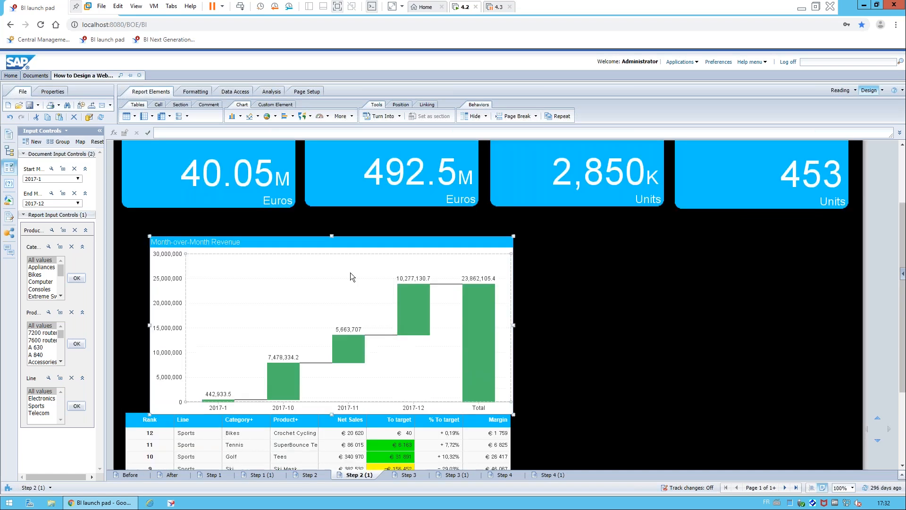
Move the waterfall chart up directly beneath the first KPI tiles and insert a Geo Bubble Chart in the empty area beside it.
left_click_drag(350, 231, 327, 216)
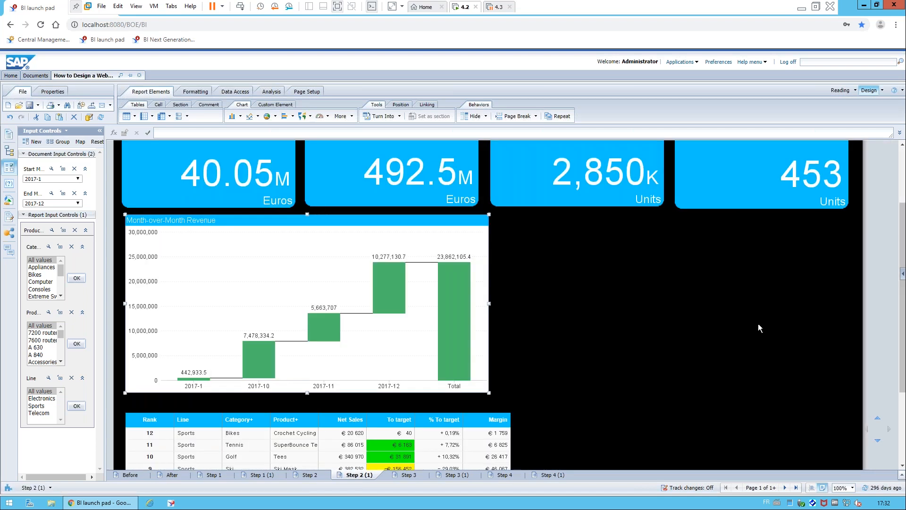
left_click(303, 121)
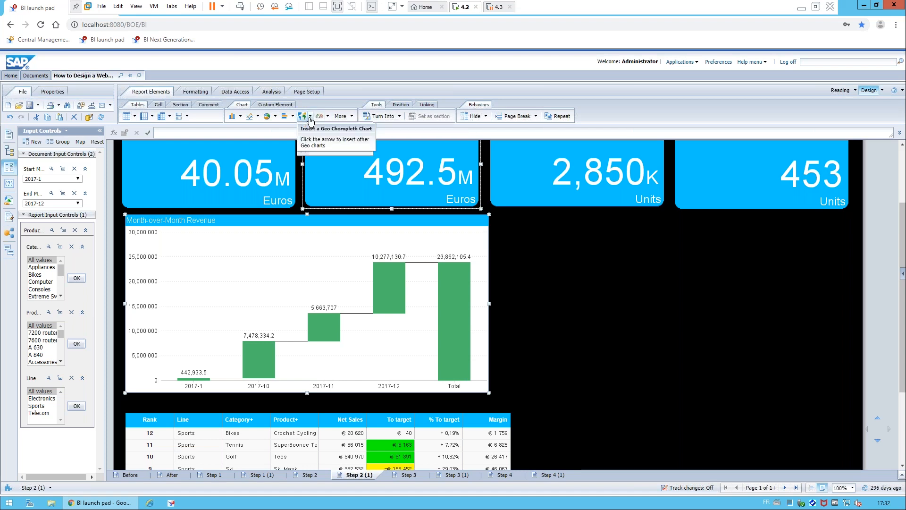
left_click(311, 118)
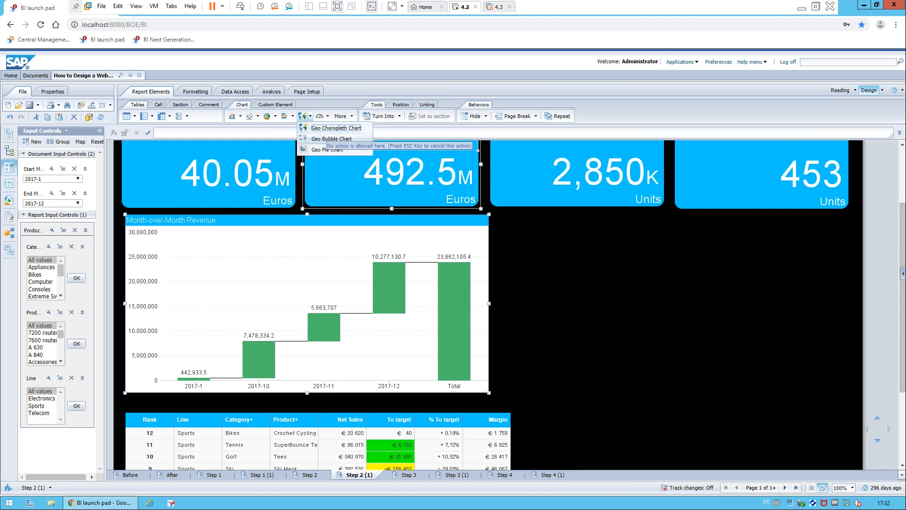
left_click(313, 138)
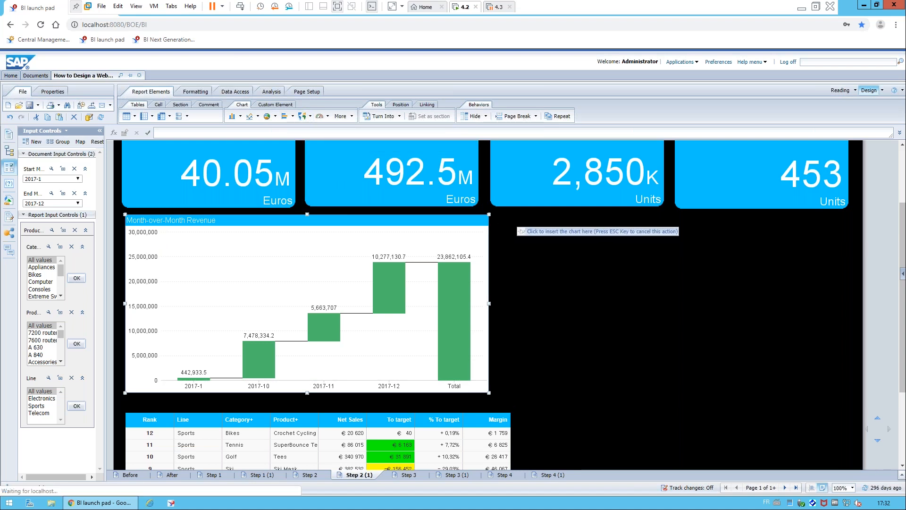
left_click(507, 221)
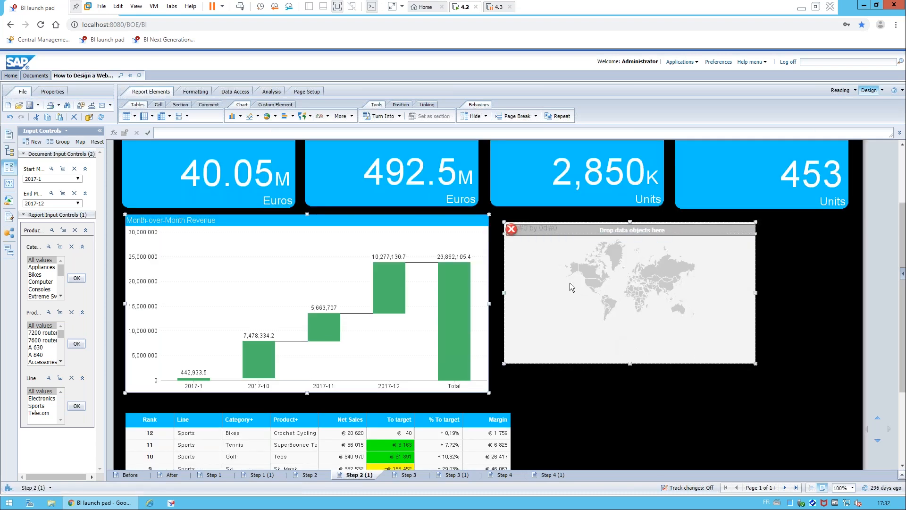
Assign Country as the map item key and Net Sales as the map item value of the new geo chart.
right_click(569, 282)
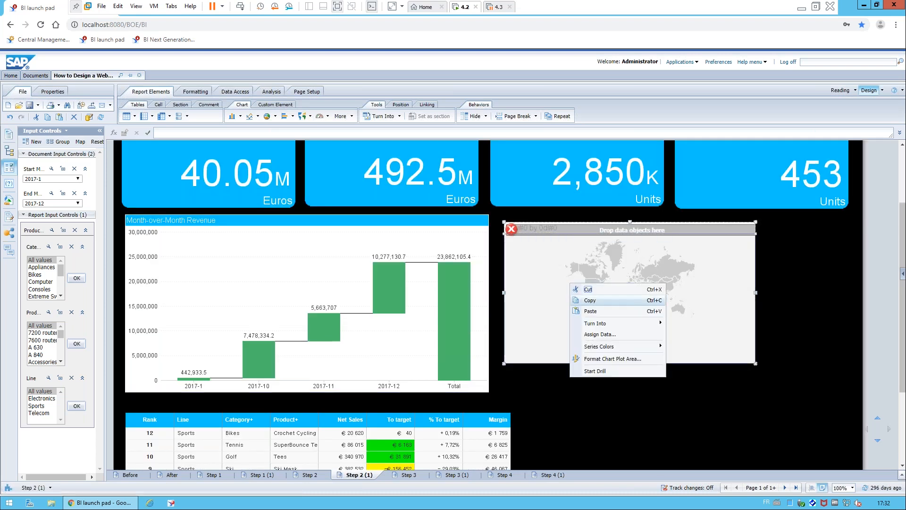
left_click(599, 334)
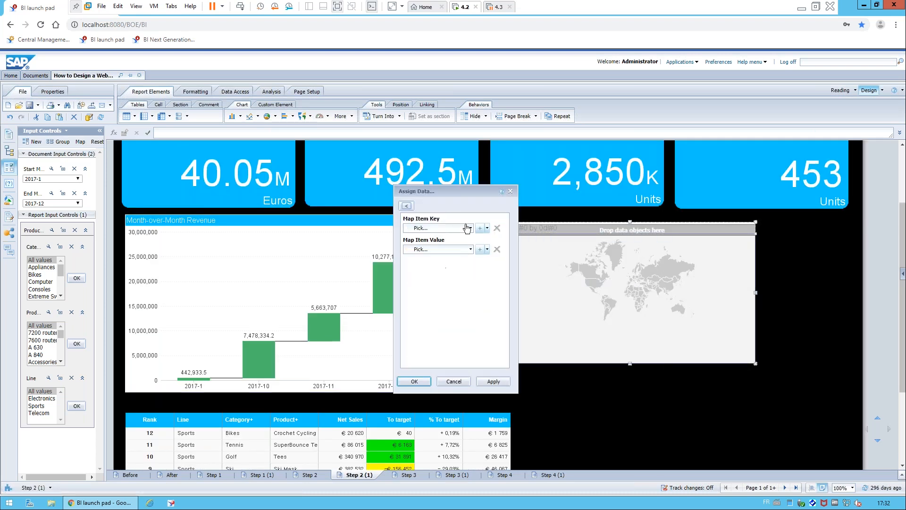
left_click(466, 228)
left_click(444, 250)
left_click(471, 250)
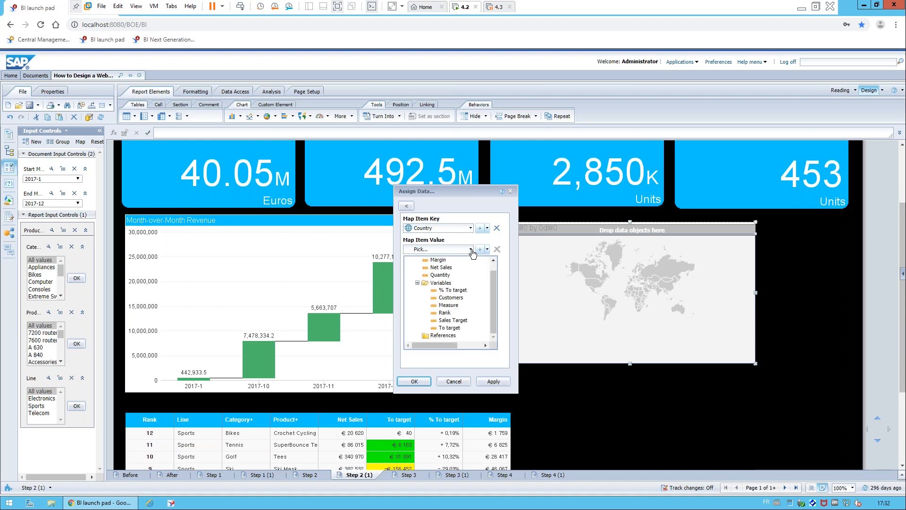
left_click(448, 267)
left_click(414, 381)
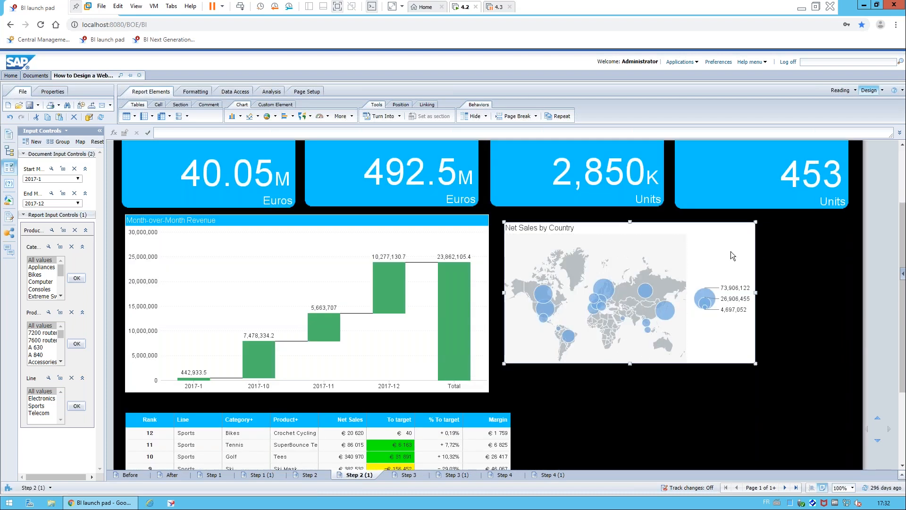
Name the geo chart Geomap and set its width to 20.4 cm and its height to 10 cm.
right_click(730, 252)
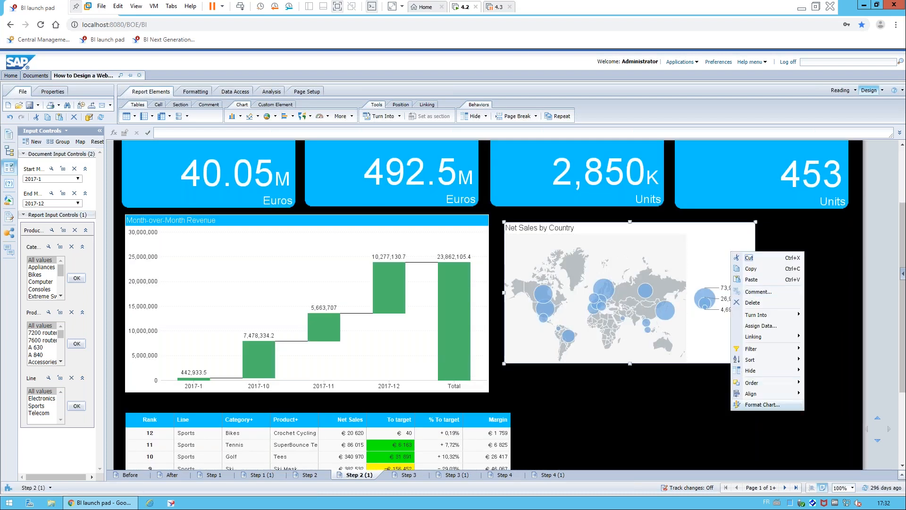
left_click(762, 405)
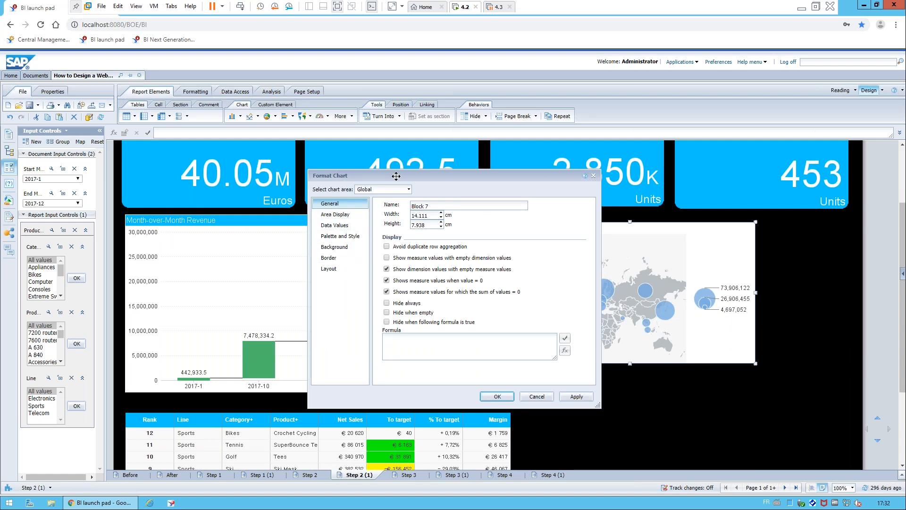
left_click_drag(440, 206, 408, 206)
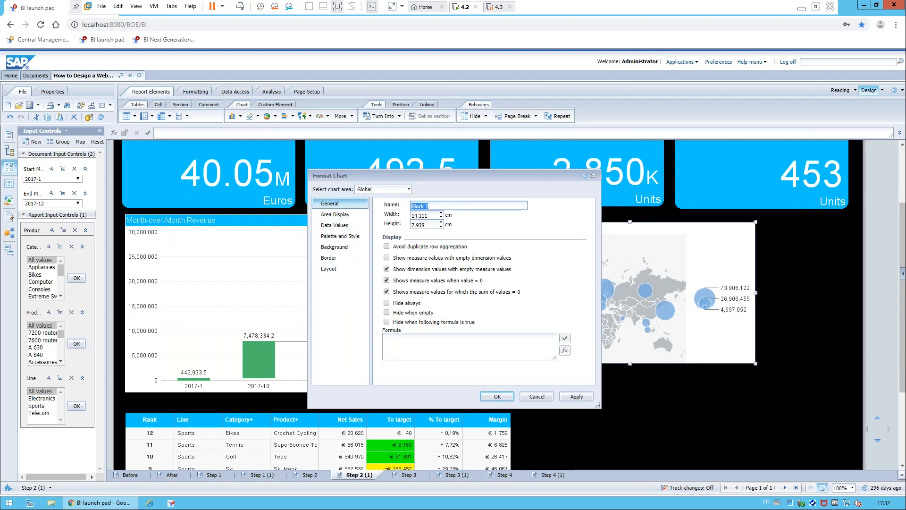
type("Geomap")
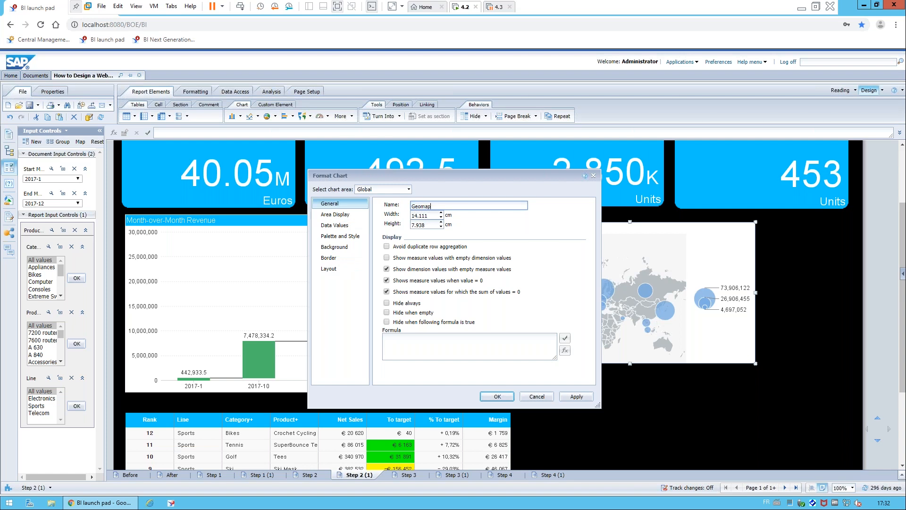
key("Tab")
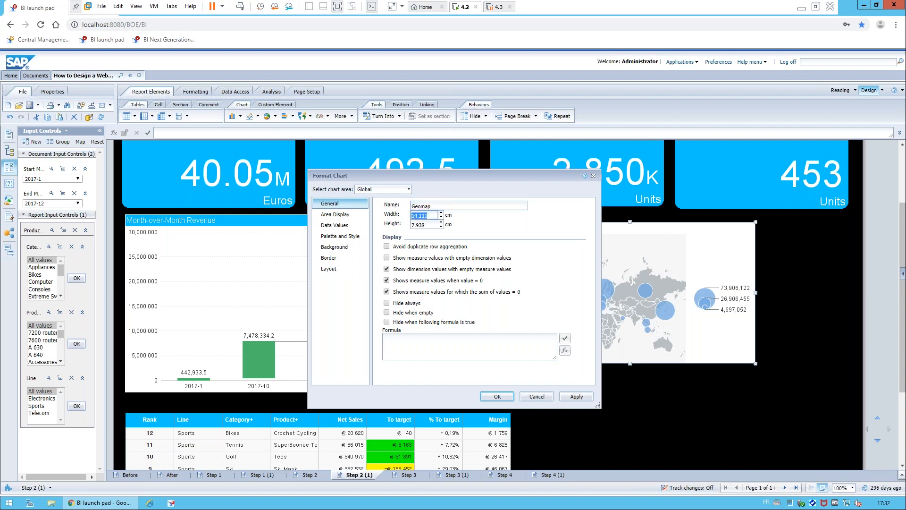
type("20.4")
key("Tab")
type("10")
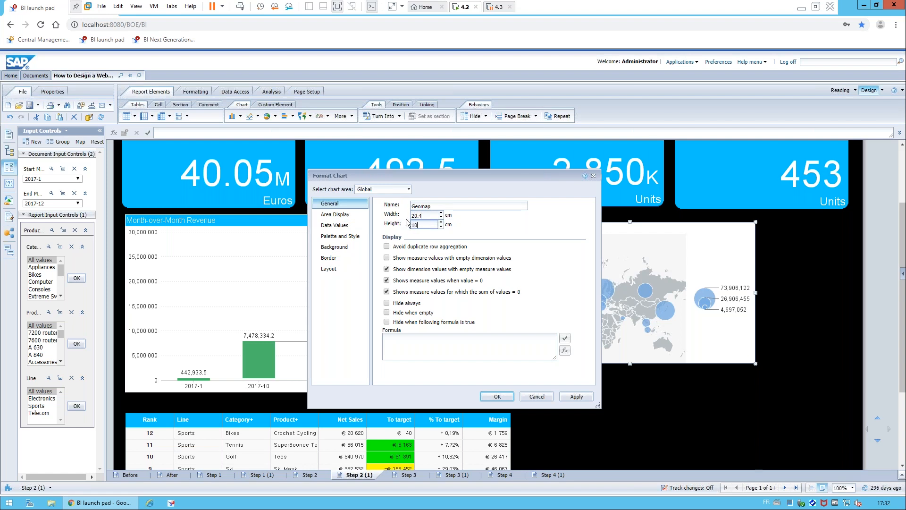
Enable data labels on the geo chart and set its legend visibility to Never.
left_click(337, 225)
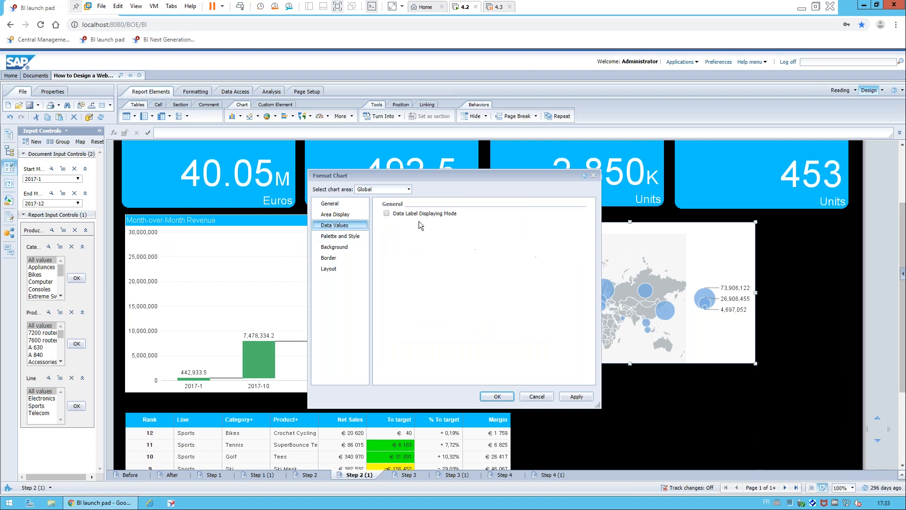
left_click(387, 213)
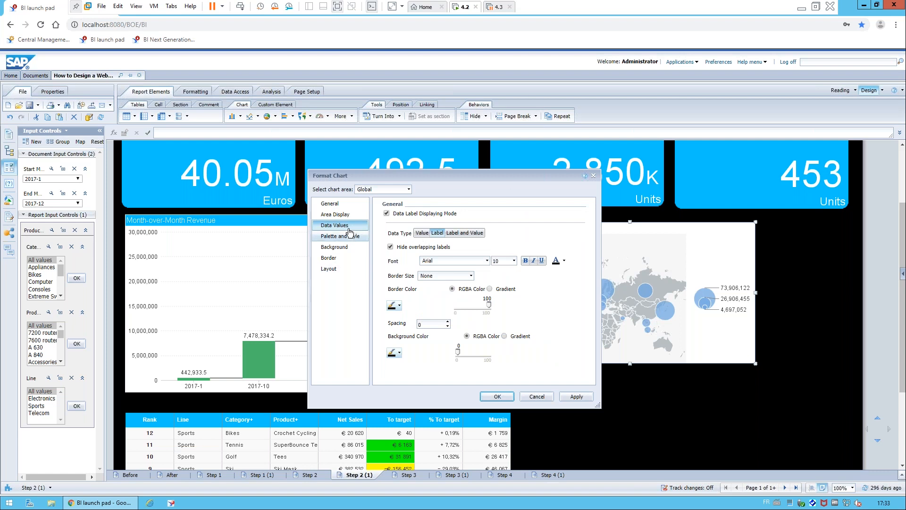
left_click(411, 189)
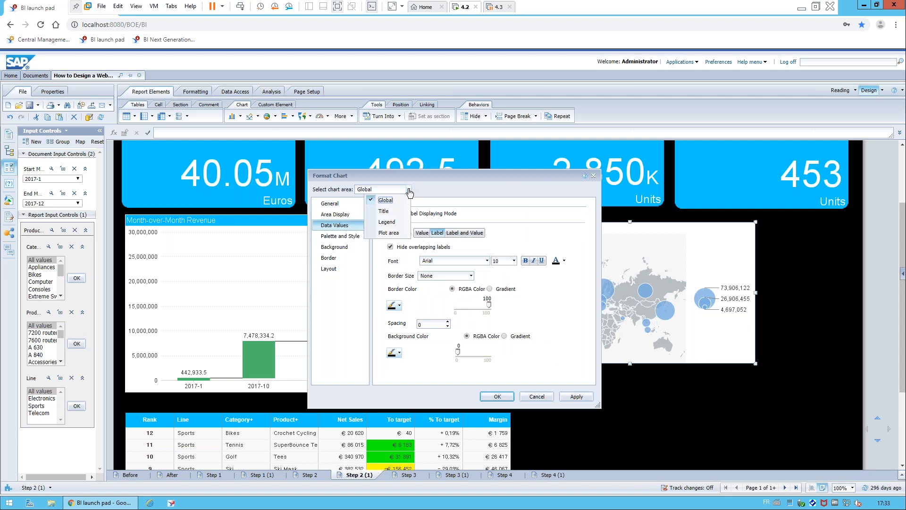
left_click(390, 221)
left_click(455, 216)
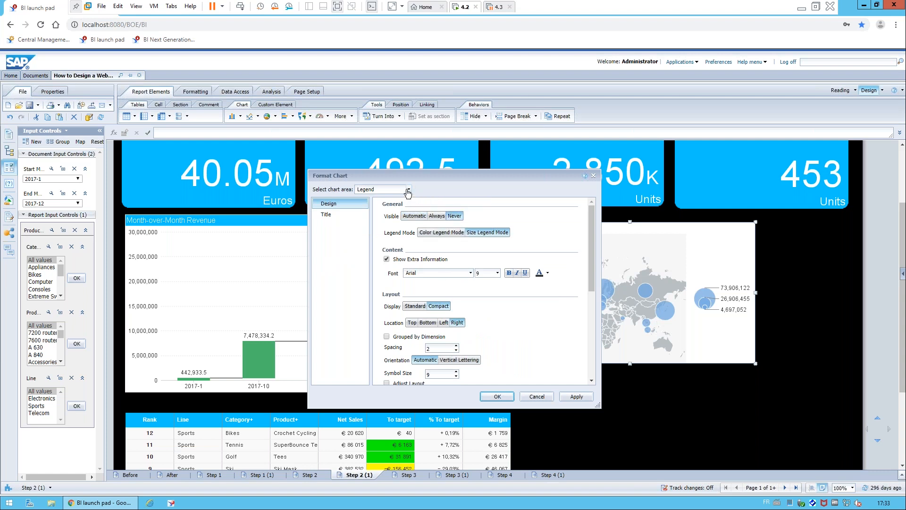
Change the color palette of the geo chart in its global palette and style settings.
left_click(409, 190)
left_click(395, 200)
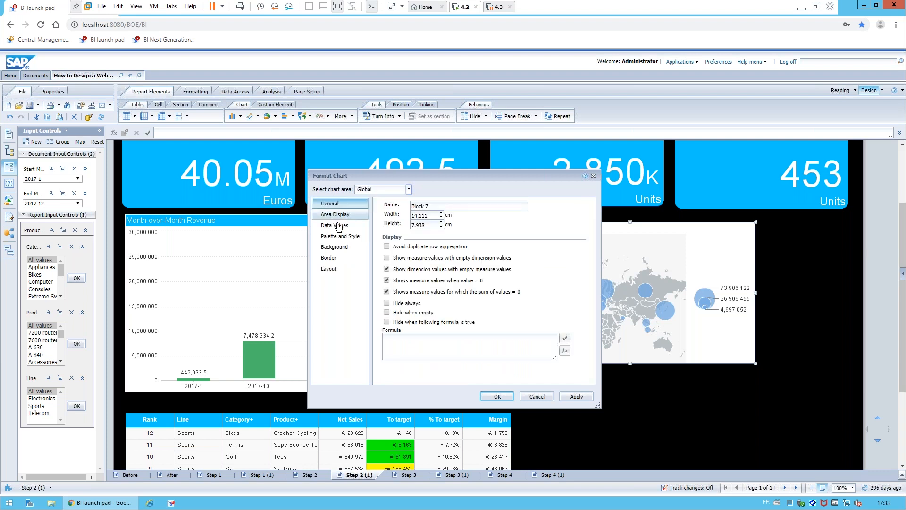
left_click(339, 235)
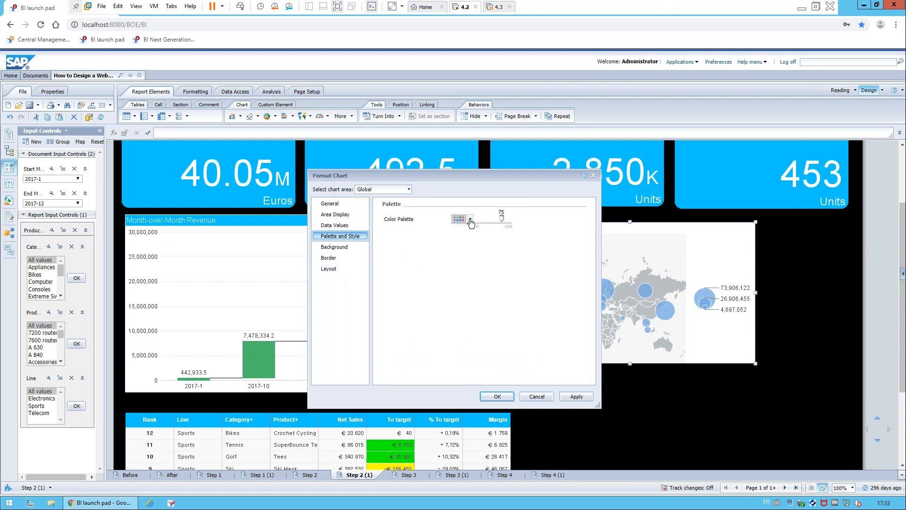
left_click(470, 220)
left_click(479, 263)
Set the font color of the geo chart's title to white.
left_click(409, 189)
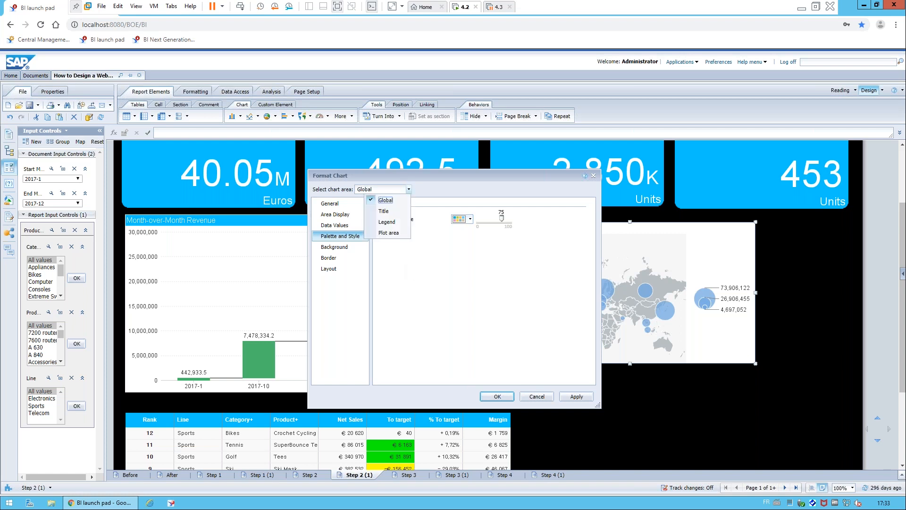
left_click(387, 211)
scroll(538, 267, "down", 3)
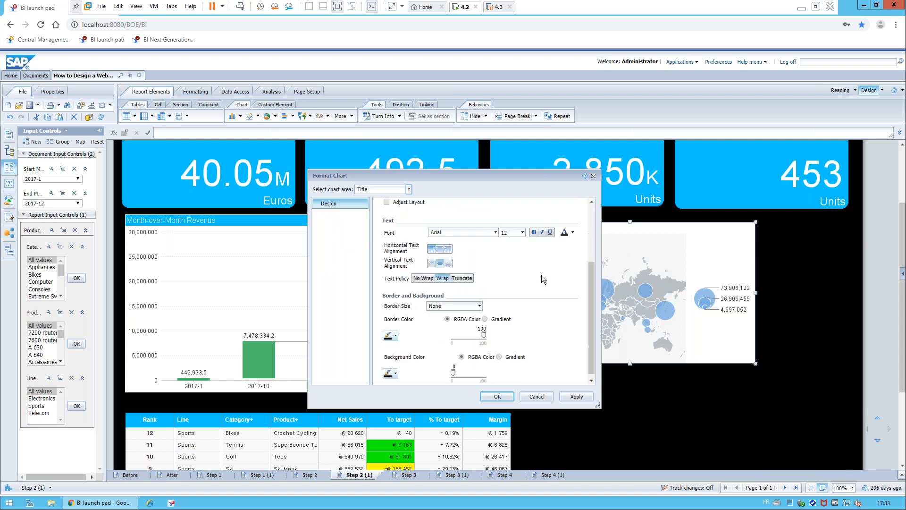
left_click(574, 233)
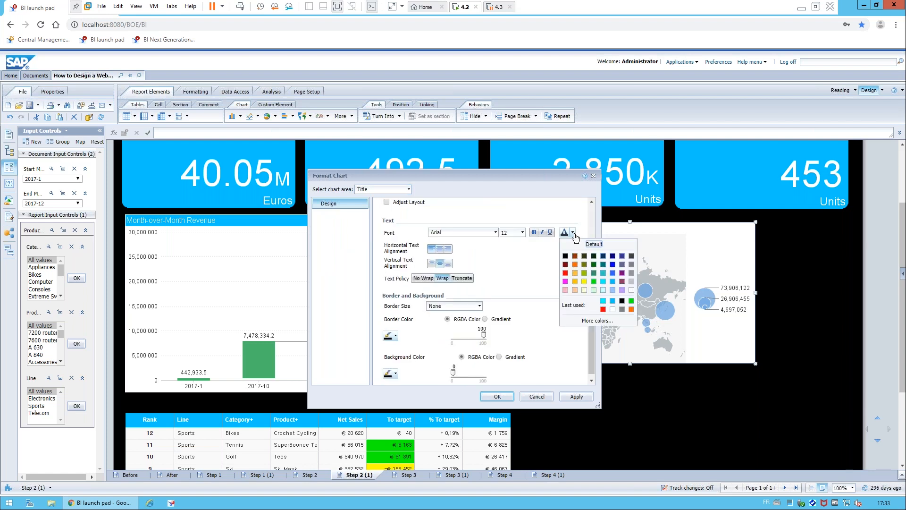
left_click(565, 282)
Fill the map title's background with the KPI tiles' bright blue at 100 opacity, and align the chart beside the waterfall.
scroll(425, 371, "down", 1)
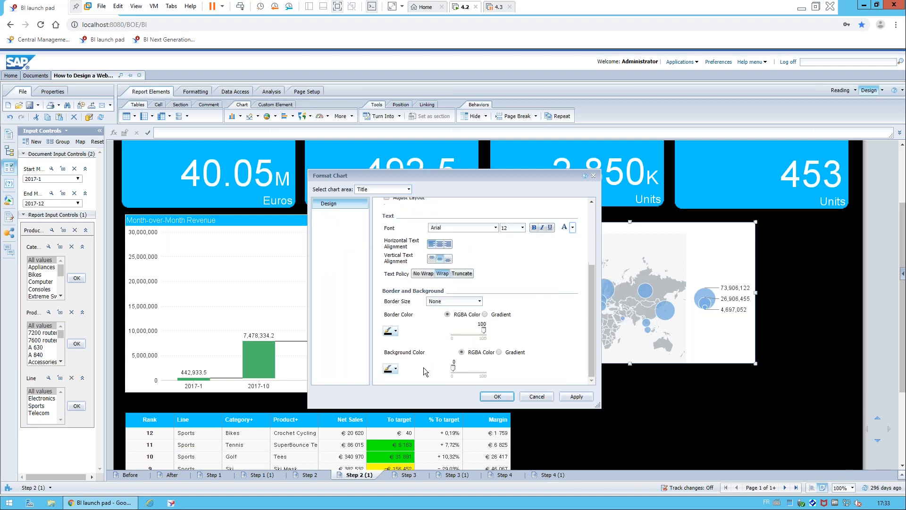
left_click(396, 368)
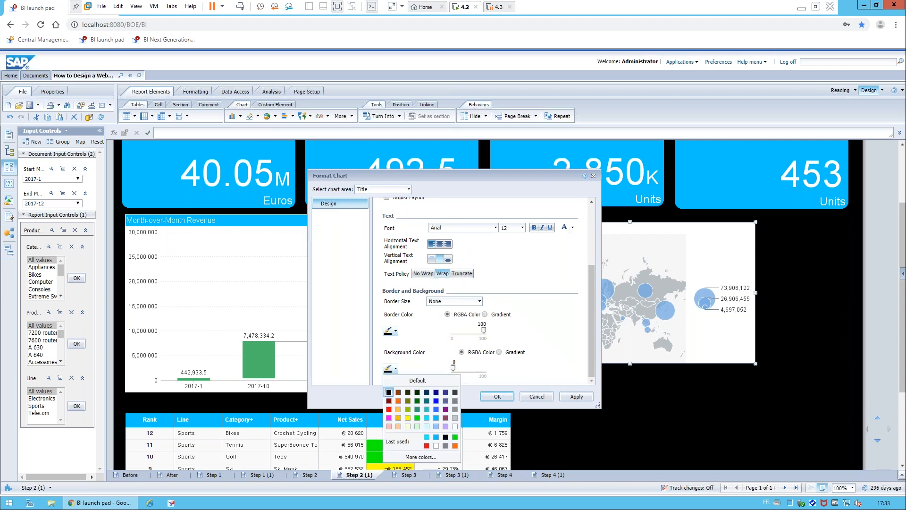
left_click(435, 418)
left_click_drag(454, 370, 498, 369)
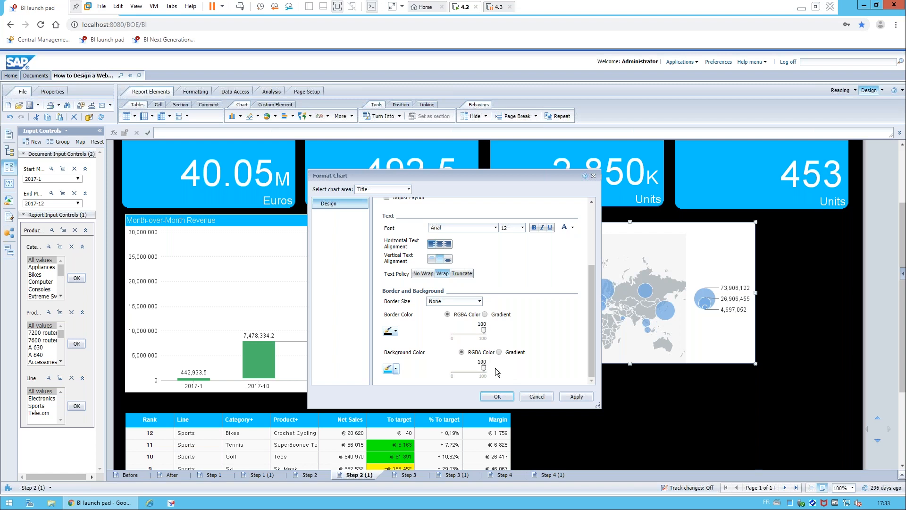
left_click(497, 396)
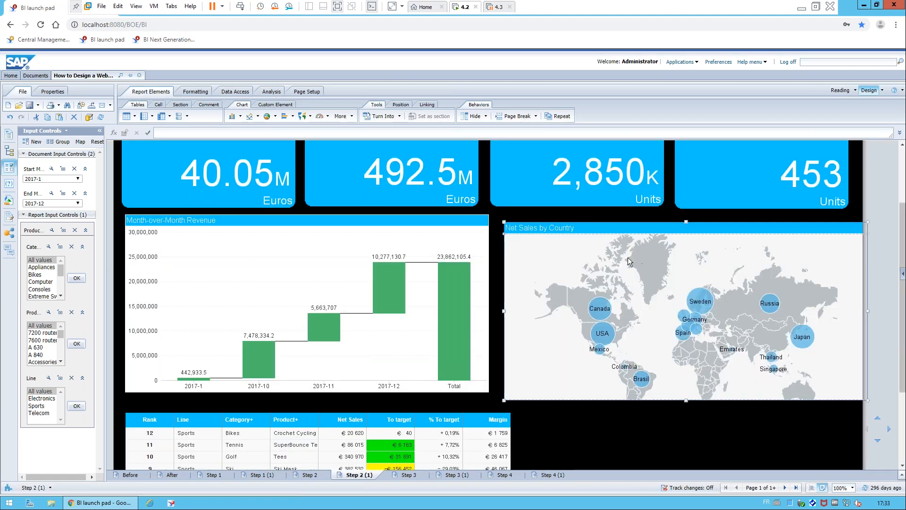
left_click_drag(588, 223, 577, 214)
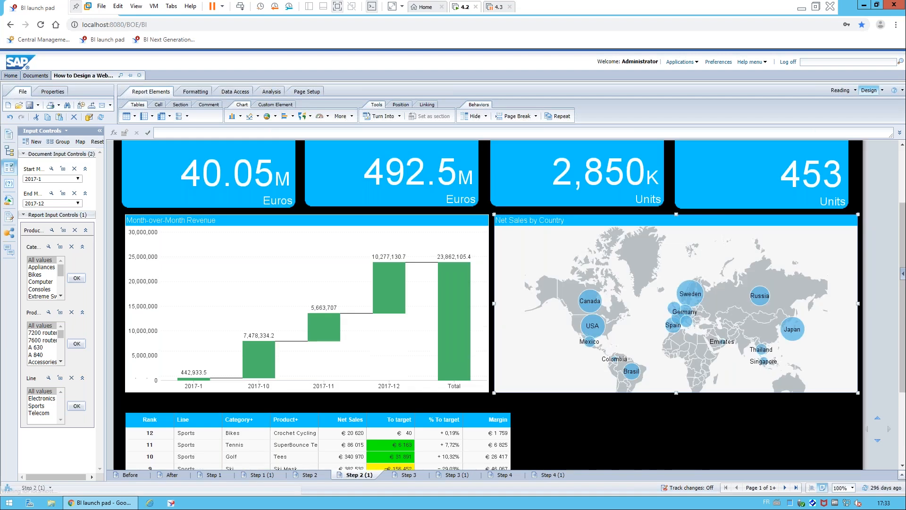
Examine the layout of the After report and the lower table and charts of the Step 3 report.
scroll(601, 248, "down", 2)
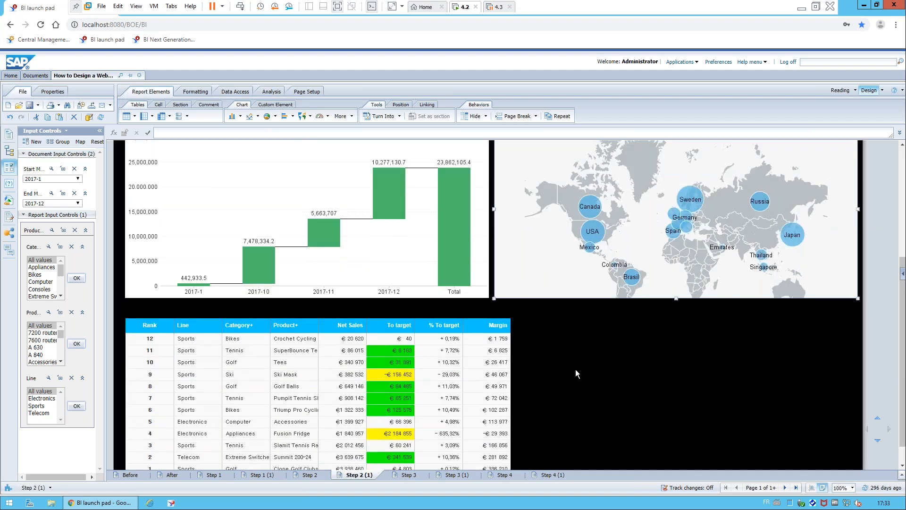
left_click(172, 475)
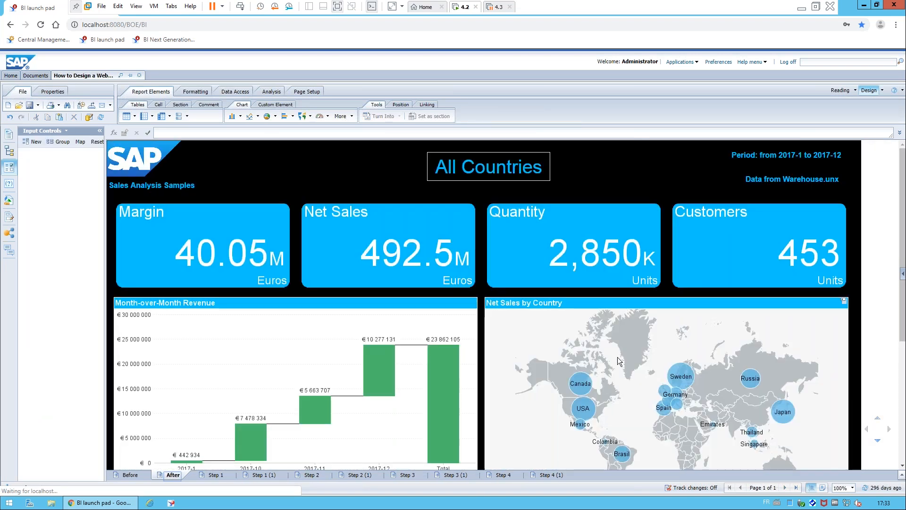
scroll(635, 378, "down", 3)
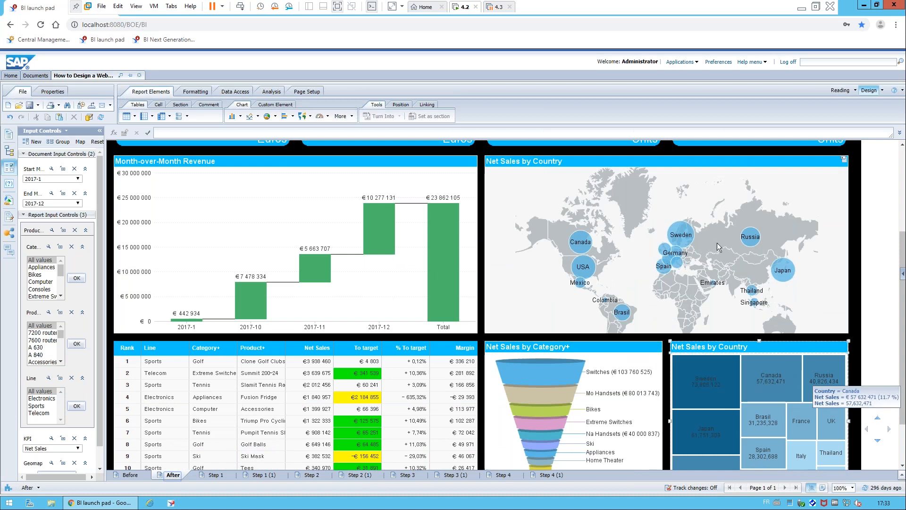
left_click(405, 475)
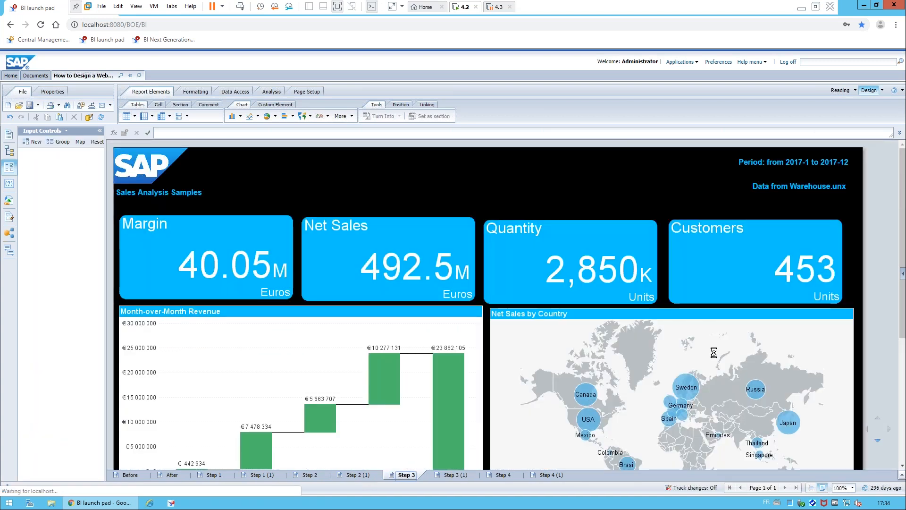
scroll(647, 335, "down", 4)
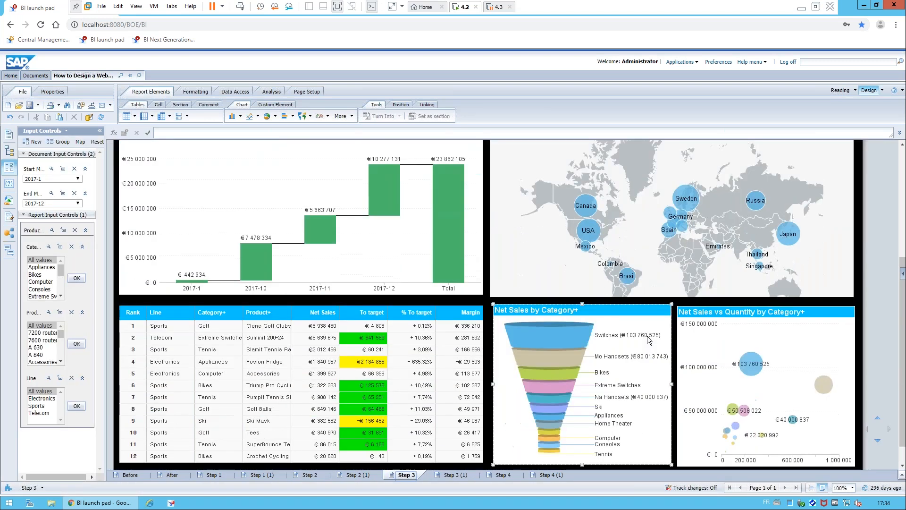
left_click(351, 262)
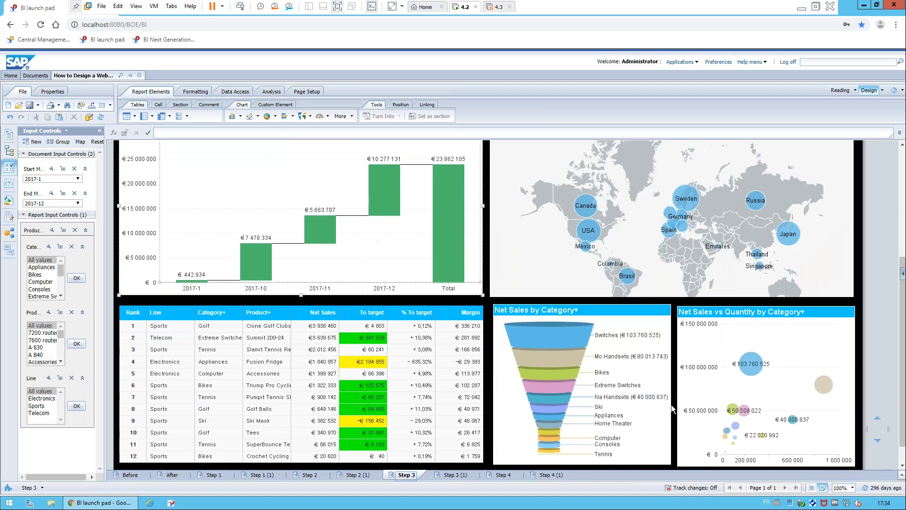
Position the Margin tile 0.4 cm from the left edge and 0 cm from the top edge of the report.
left_click(637, 387)
scroll(635, 384, "up", 2)
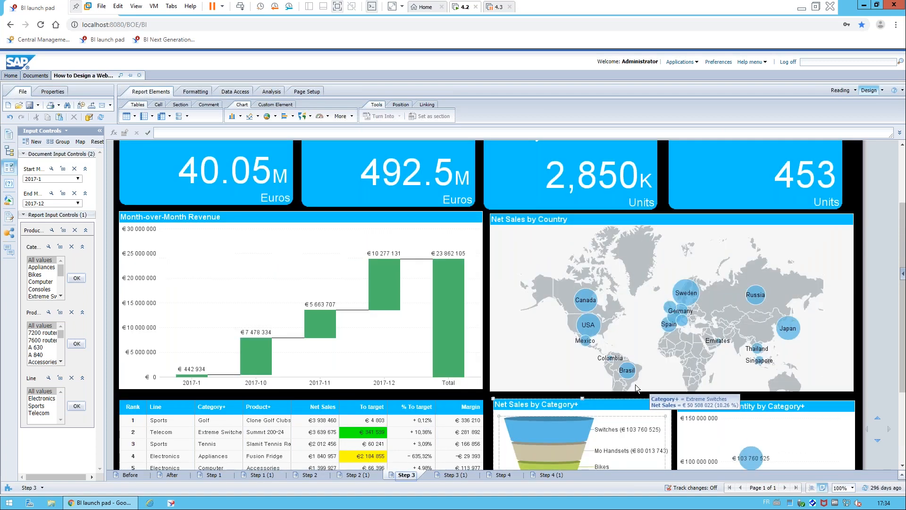
scroll(635, 384, "up", 2)
left_click(368, 227)
left_click(226, 228)
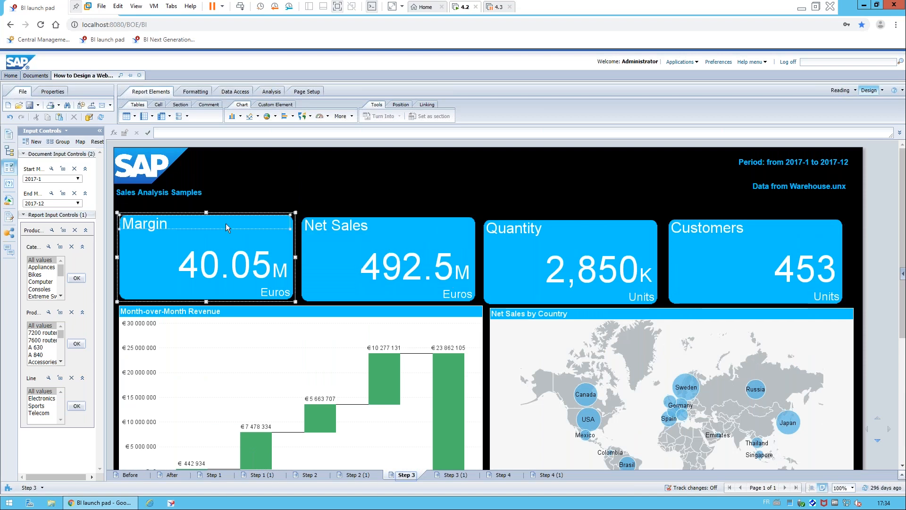
left_click(218, 211)
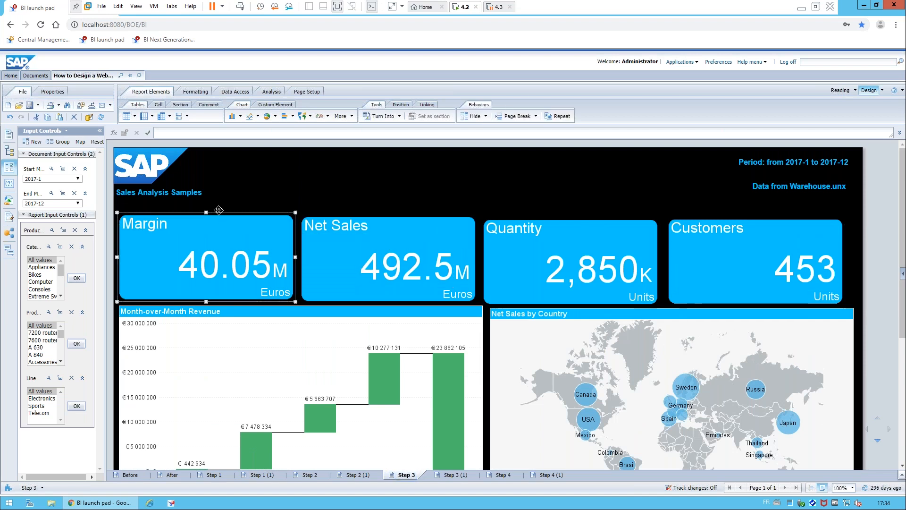
right_click(218, 211)
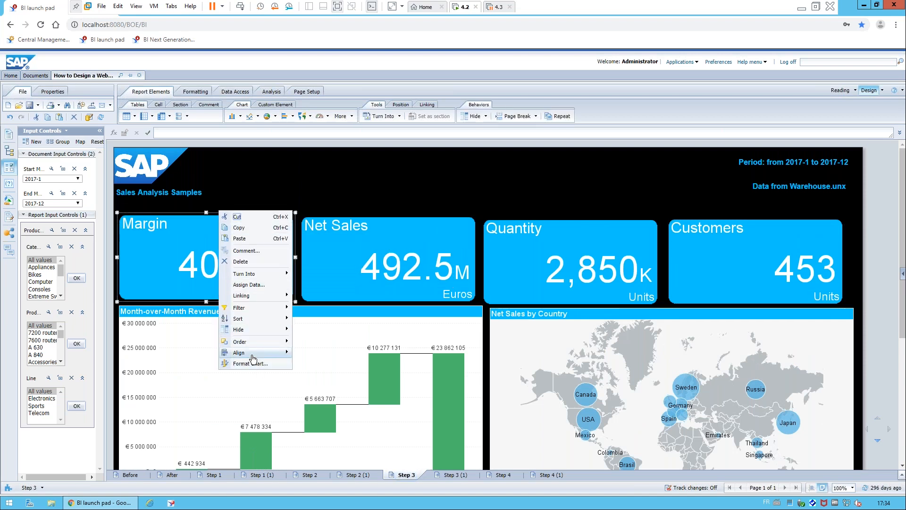
mouse_move(253, 358)
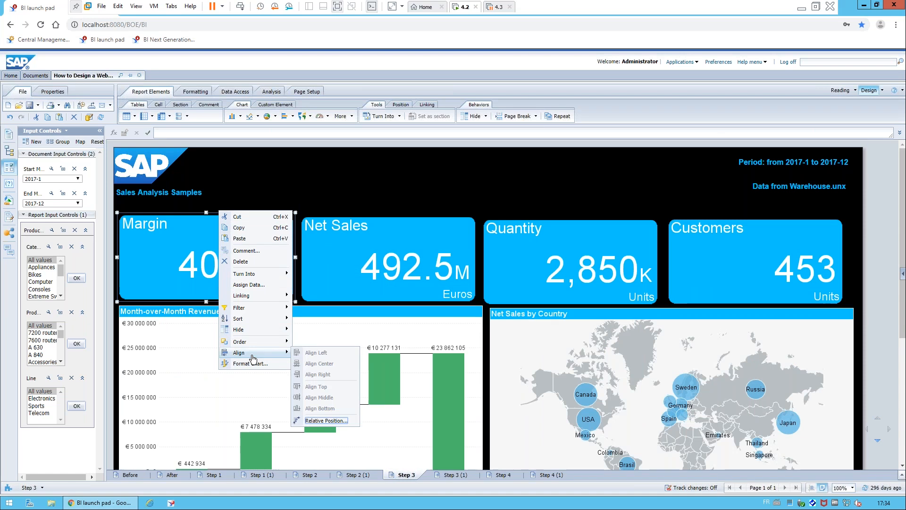
left_click(340, 425)
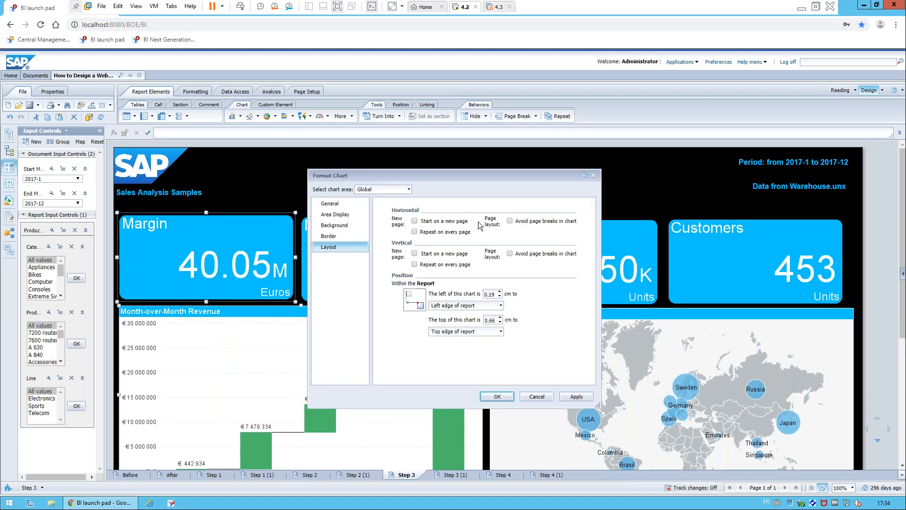
double_click(496, 294)
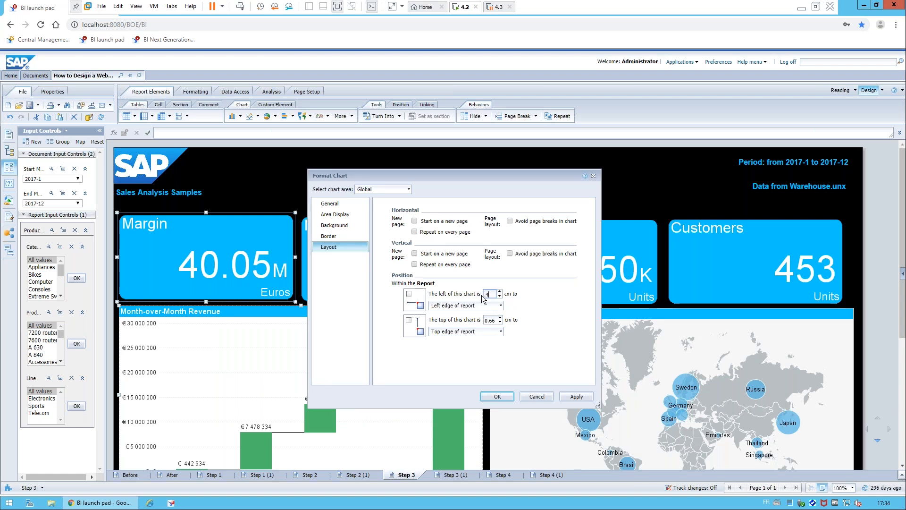
left_click(495, 320)
type("0")
left_click(497, 396)
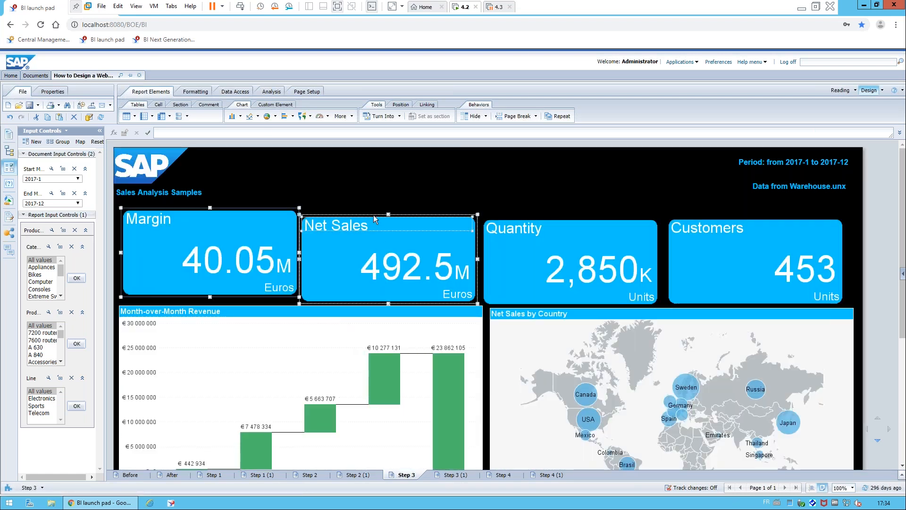
Set the Net Sales tile's horizontal position to 0.4 cm from the right side of the Margin tile.
right_click(370, 213)
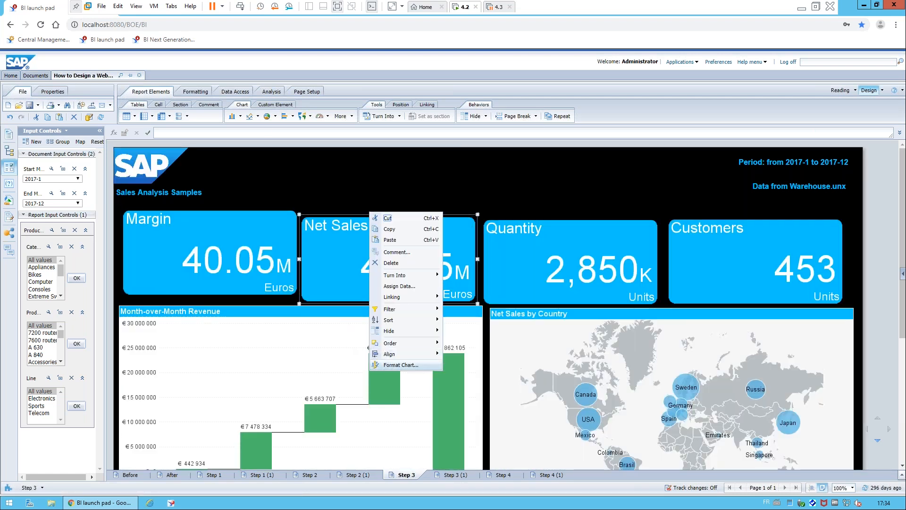
mouse_move(389, 354)
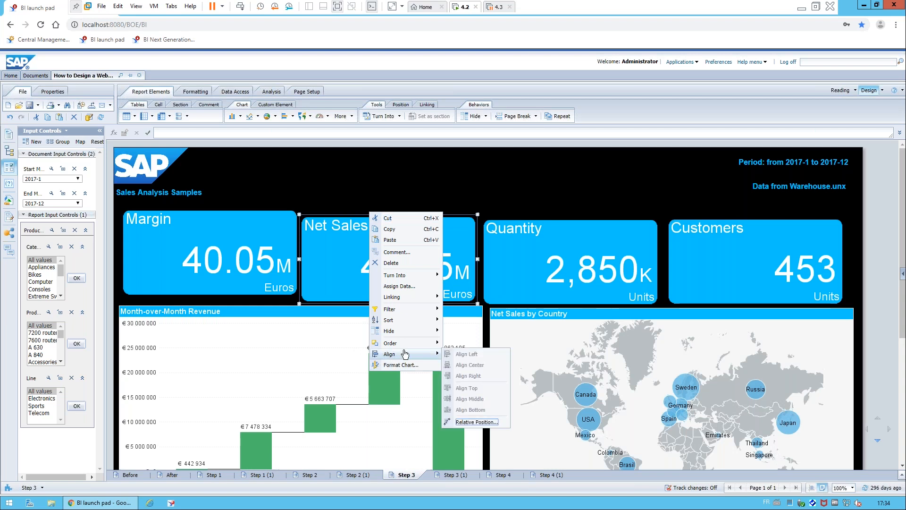
left_click(472, 423)
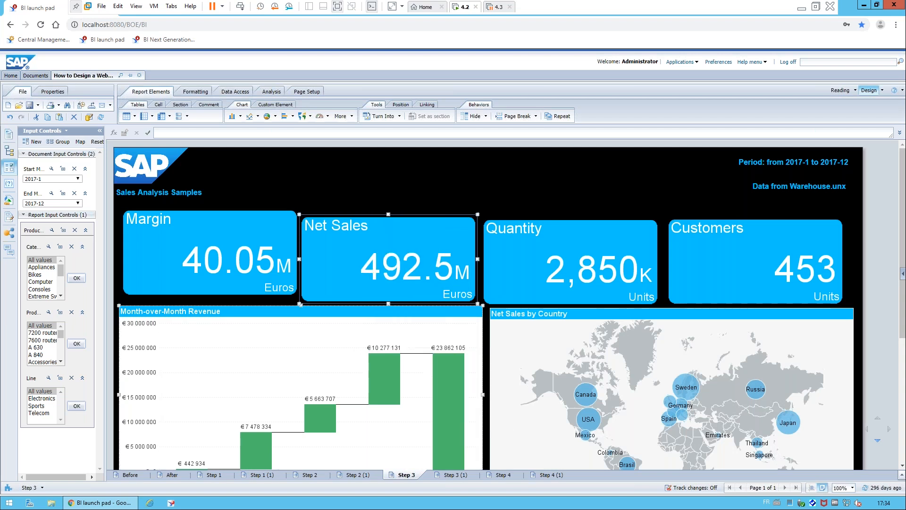
double_click(486, 293)
type(".4")
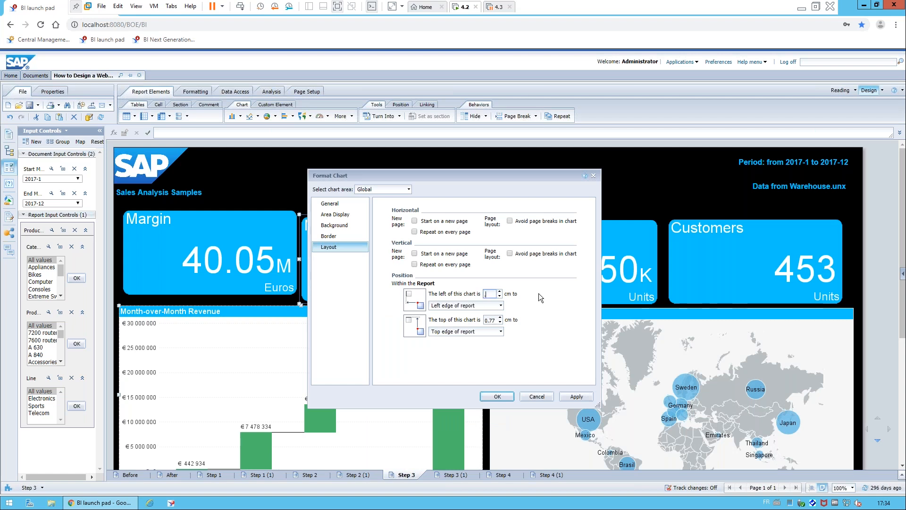
left_click(503, 308)
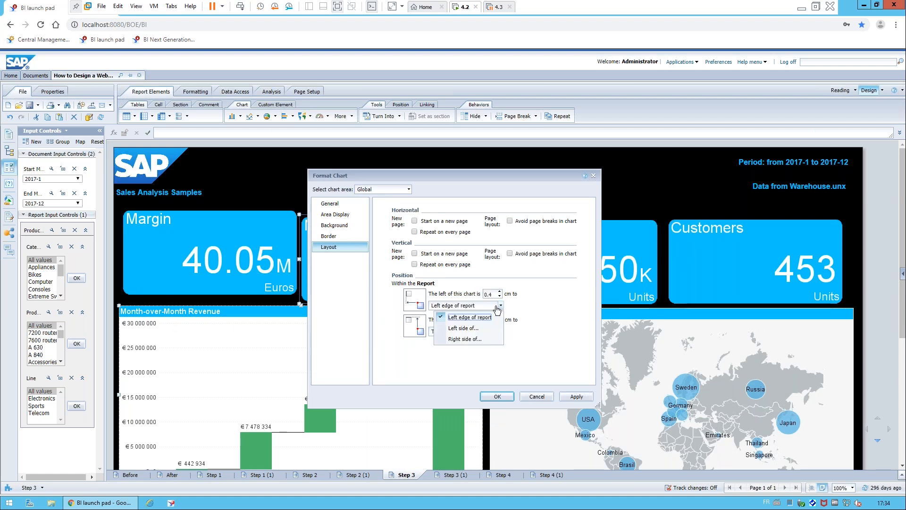
left_click(467, 340)
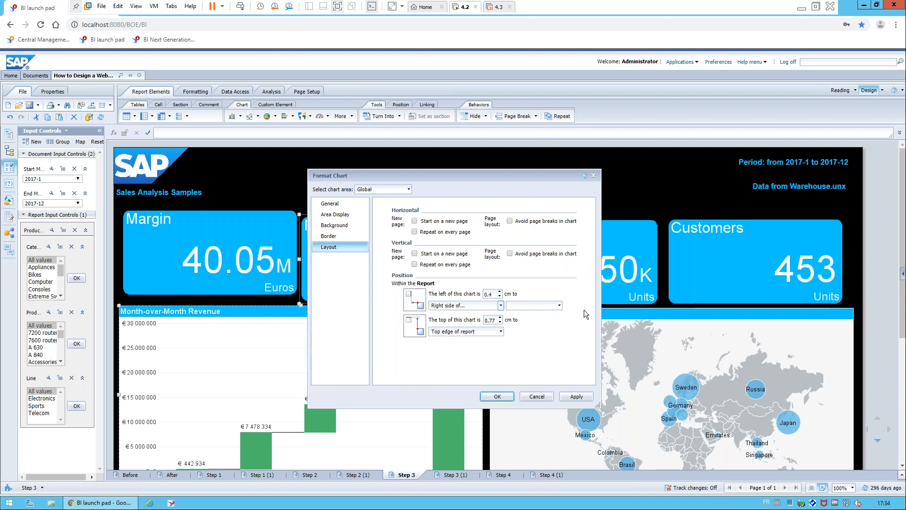
left_click(559, 305)
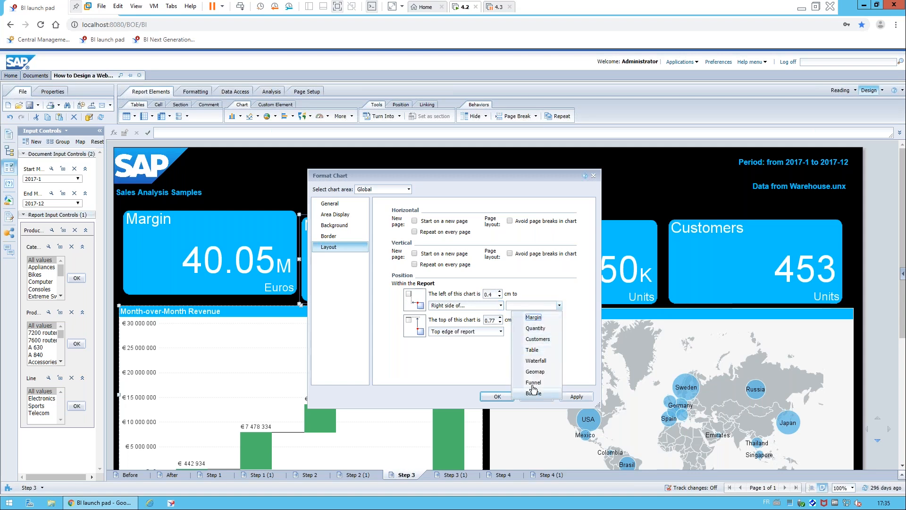
left_click(534, 318)
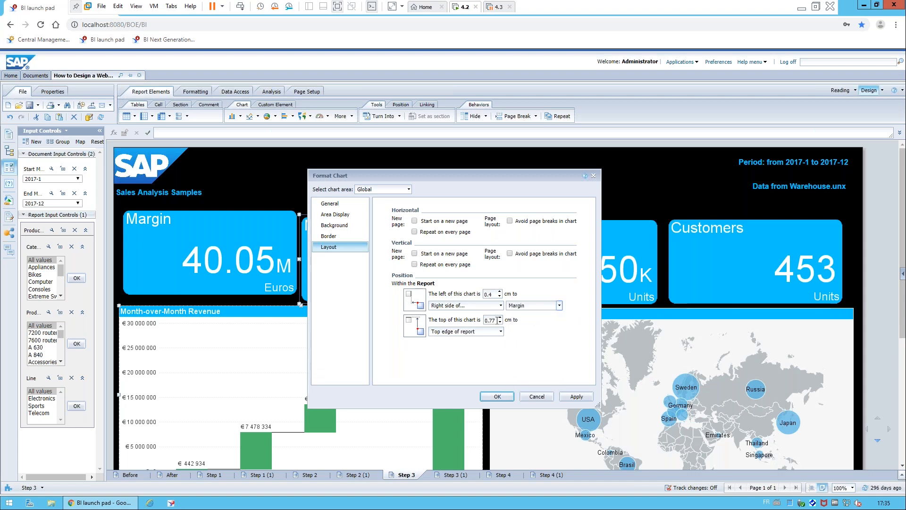
Set the Net Sales tile's vertical position to 0 cm from the top side of the Margin tile.
double_click(496, 320)
type("0")
left_click(501, 331)
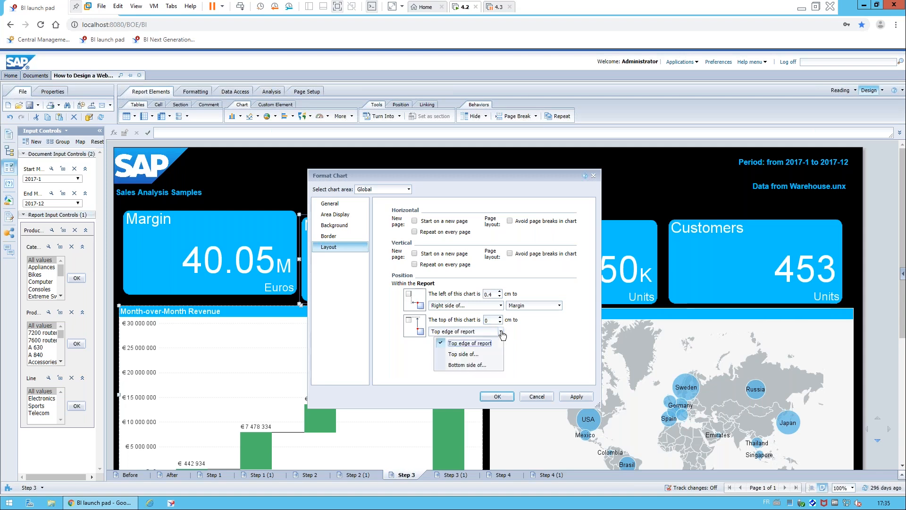
left_click(479, 355)
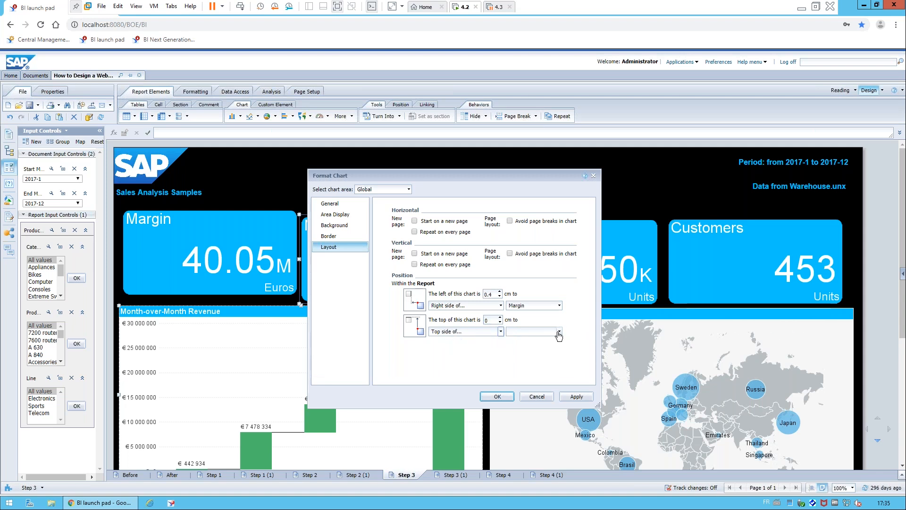
left_click(559, 332)
left_click(541, 344)
left_click(497, 397)
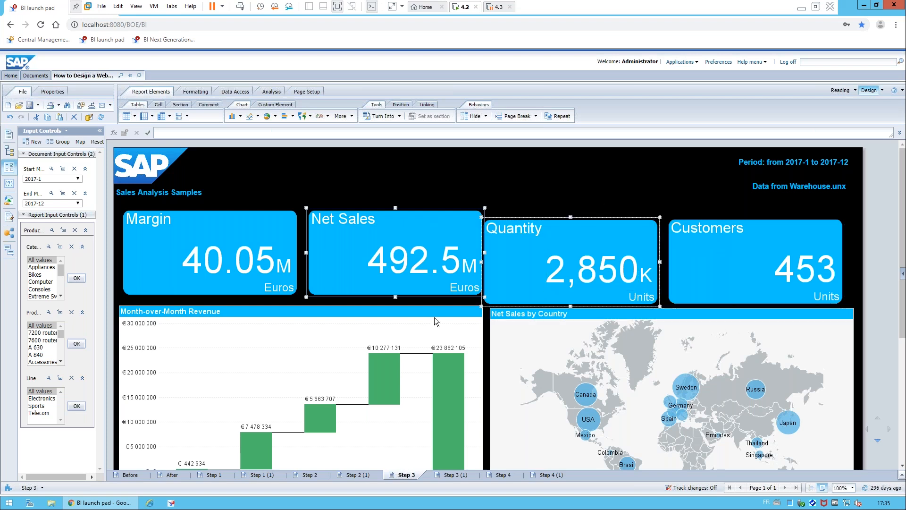
Check the spacing of the Margin and Net Sales tiles, and examine the layout of the Step 4 report's tiles, charts and table.
left_click(298, 241, "ctrl")
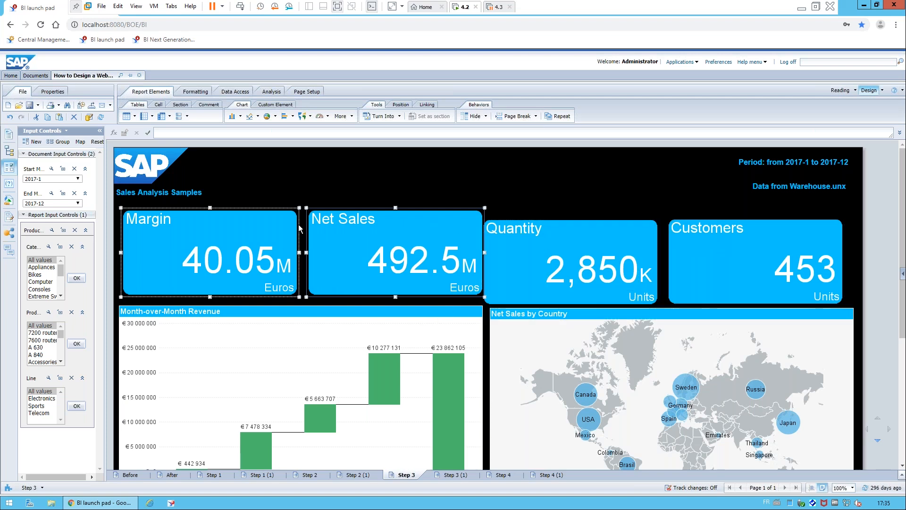
left_click(304, 255)
scroll(421, 346, "down", 3)
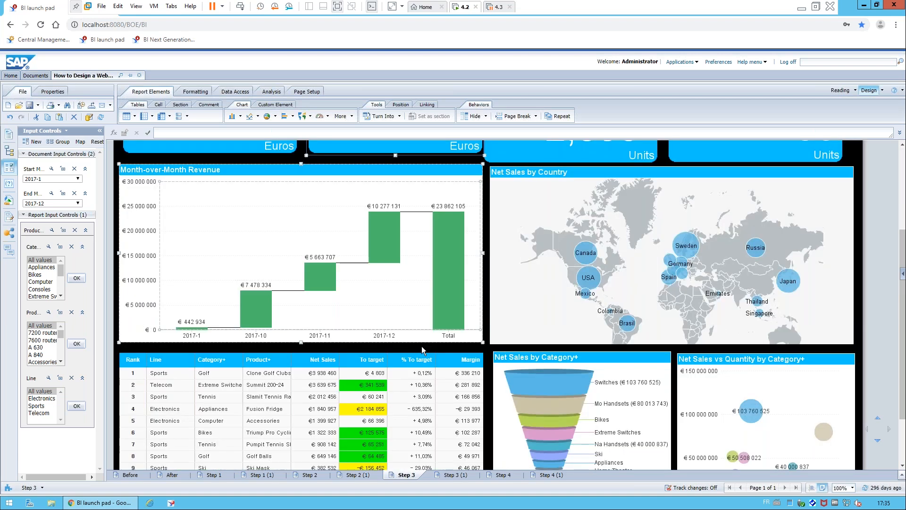
left_click(513, 473)
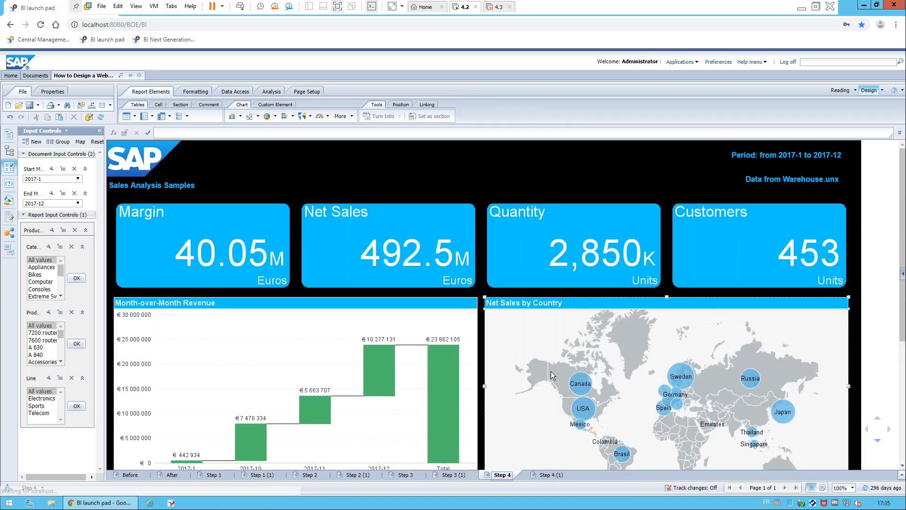
scroll(587, 347, "down", 3)
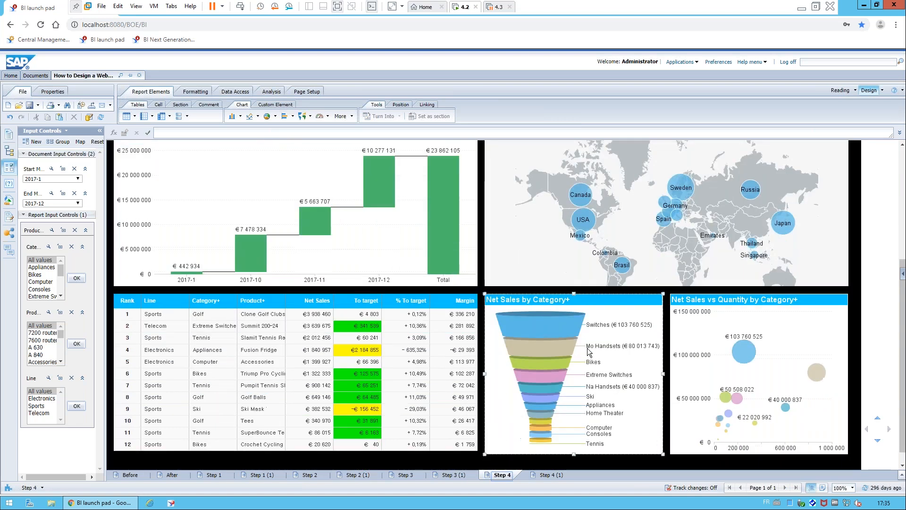
scroll(587, 347, "up", 3)
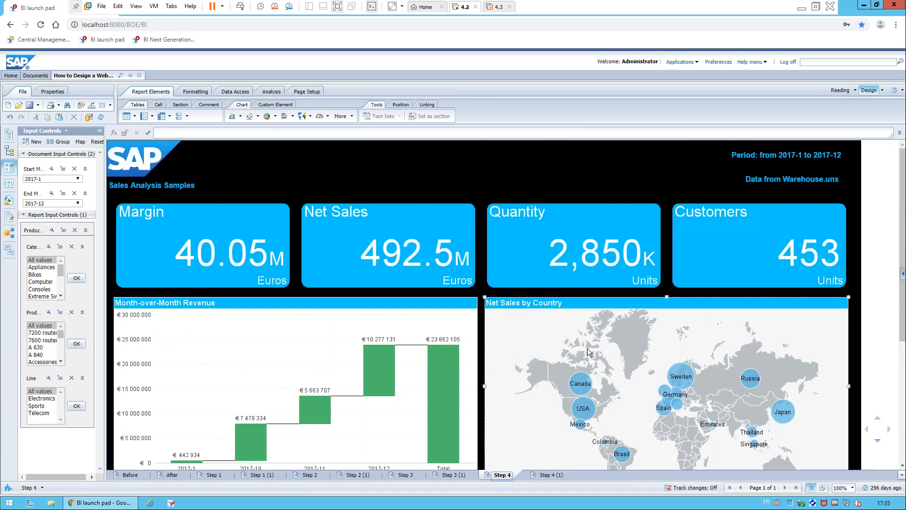
left_click(481, 196)
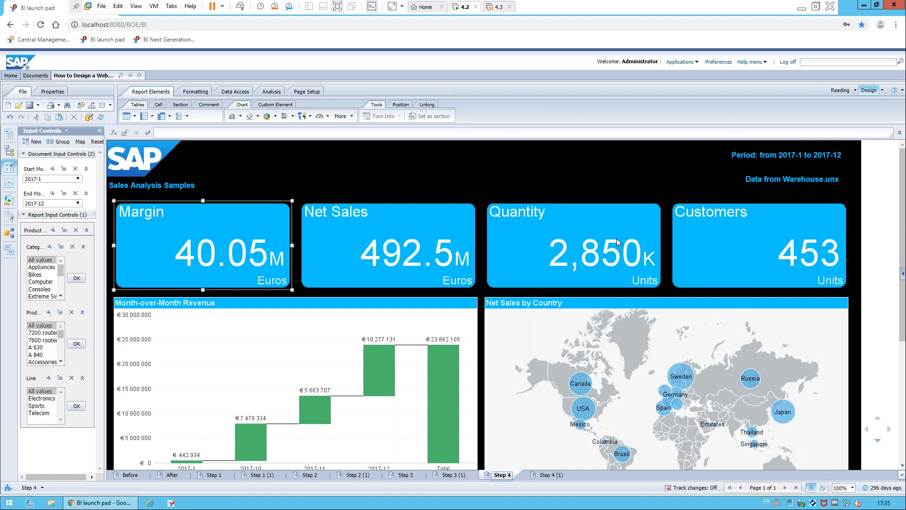
scroll(289, 363, "down", 3)
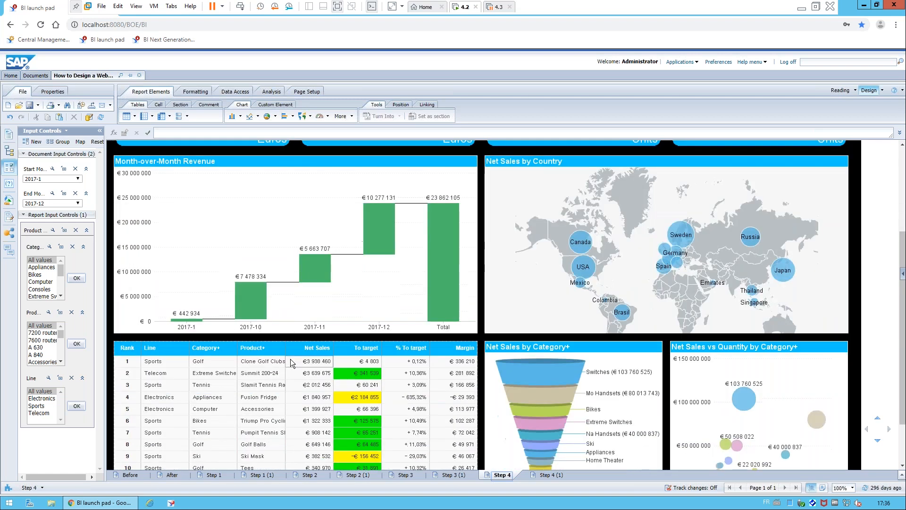
mouse_move(602, 378)
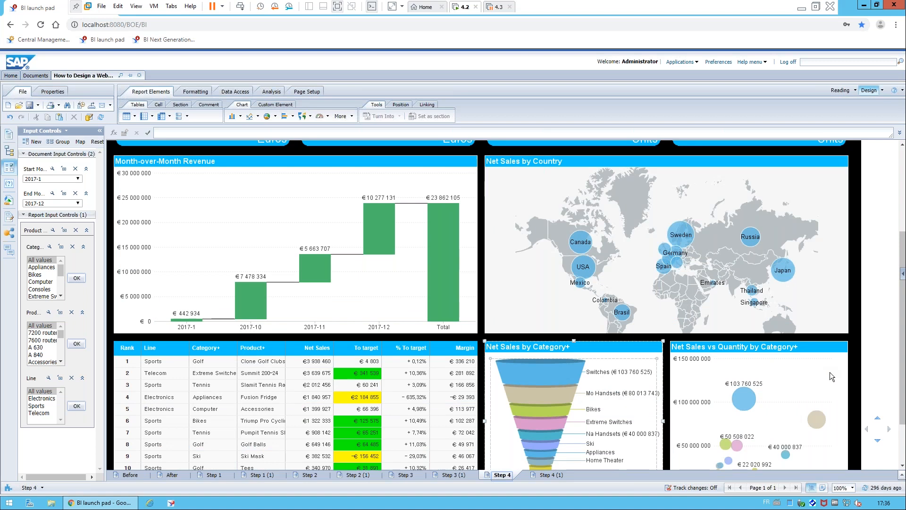
scroll(521, 330, "up", 2)
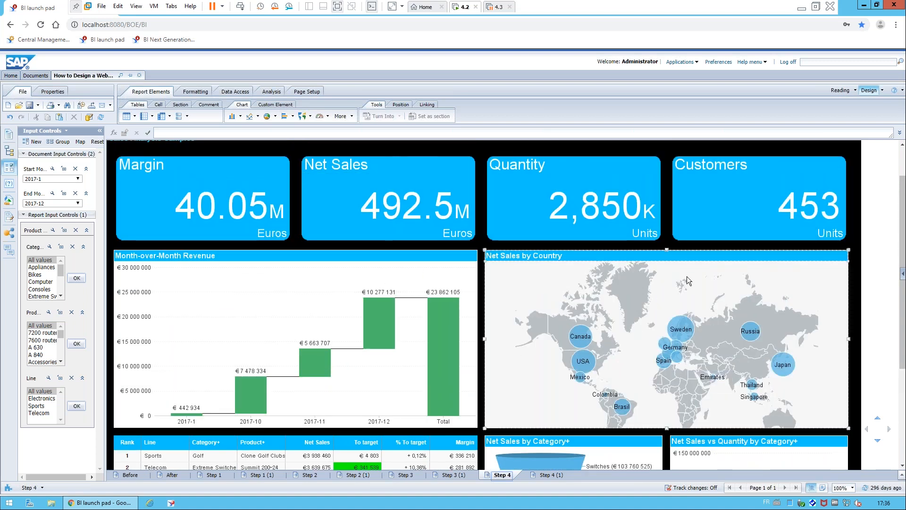
scroll(688, 314, "up", 1)
mouse_move(671, 375)
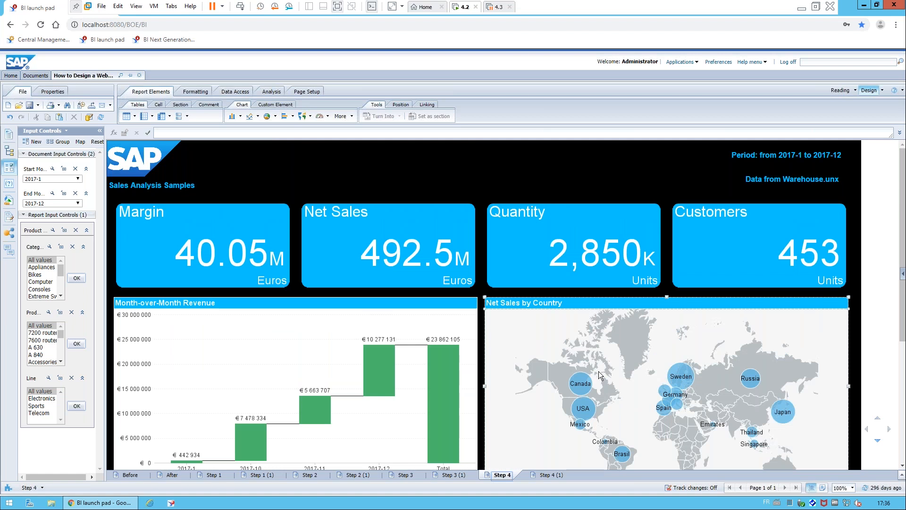
Review the Current Country variable's formula and place the variable in the Step 4 report header, between the logo and the period text.
left_click(476, 166)
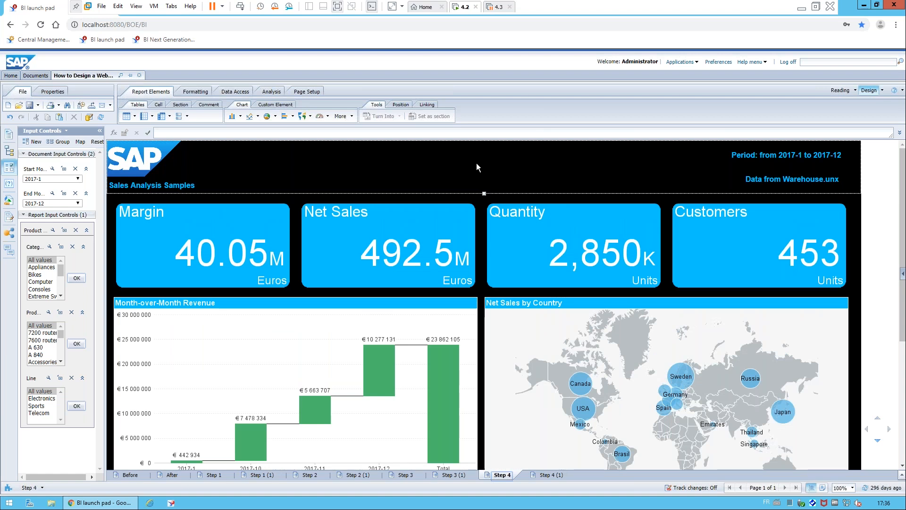
left_click(142, 226)
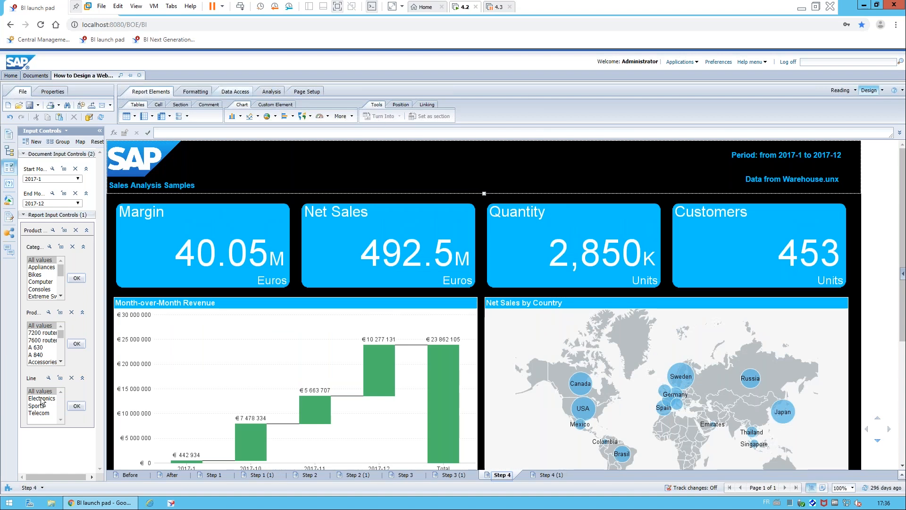
left_click(8, 203)
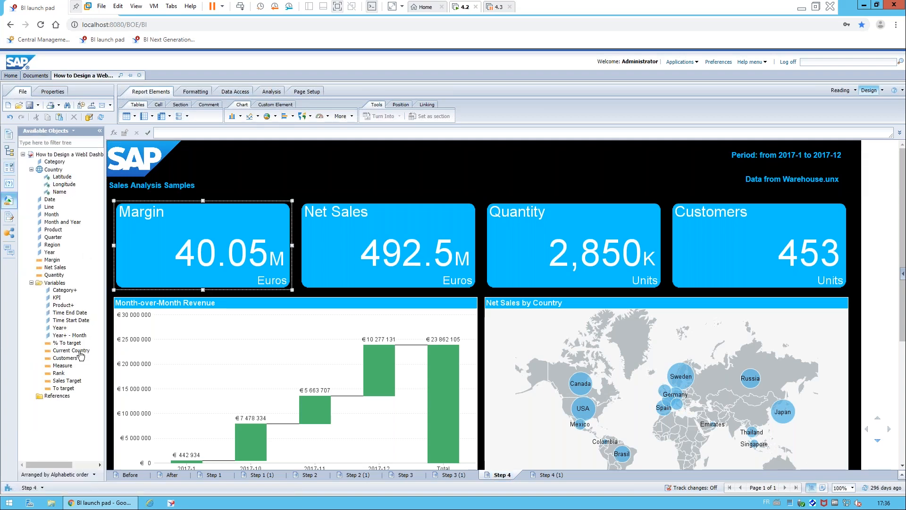
mouse_move(81, 354)
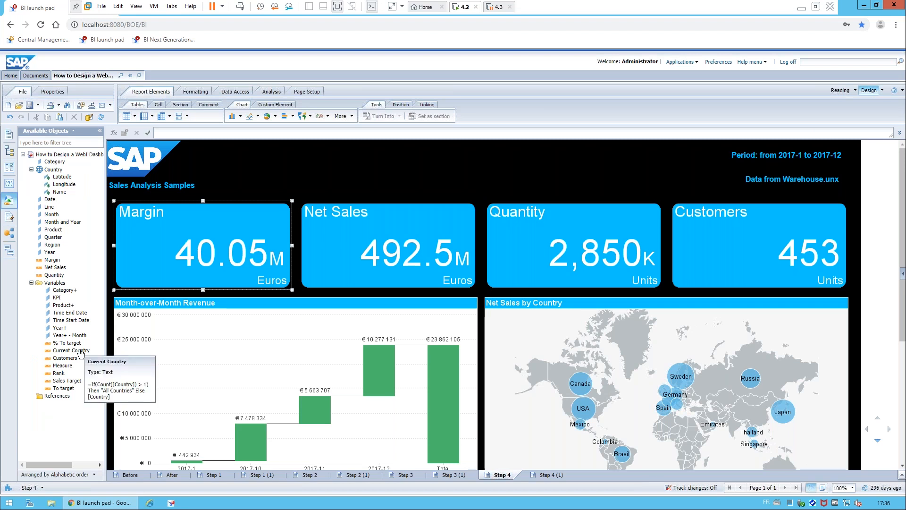
left_click(71, 350)
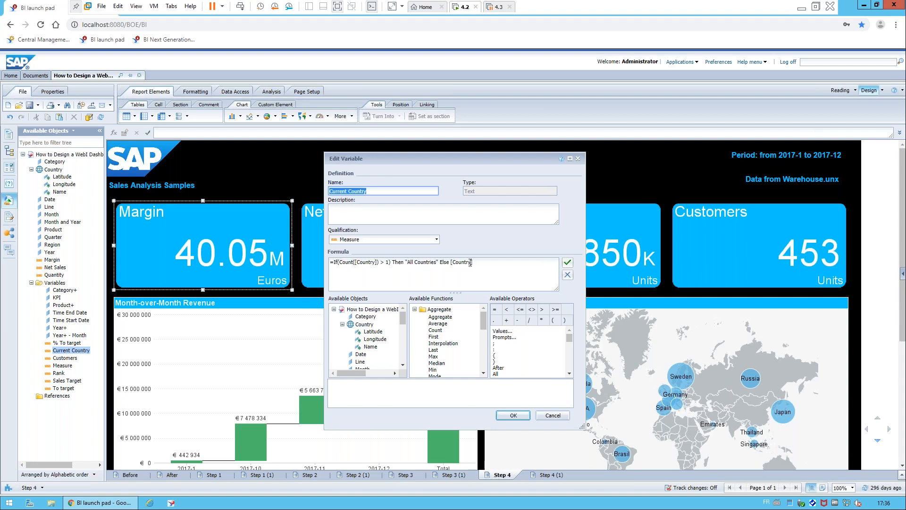
left_click(552, 415)
left_click_drag(69, 352, 460, 162)
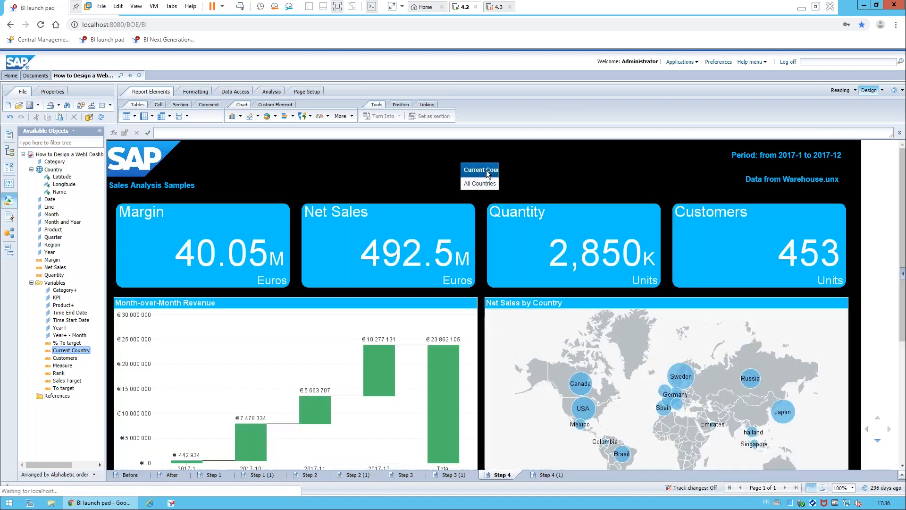
Turn off the table headers for the Current Country block in the report header.
right_click(478, 166)
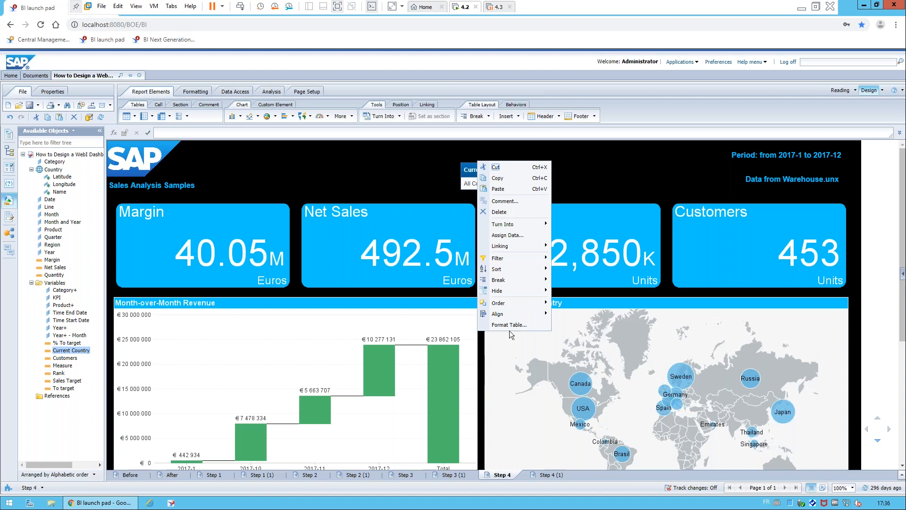
left_click(512, 323)
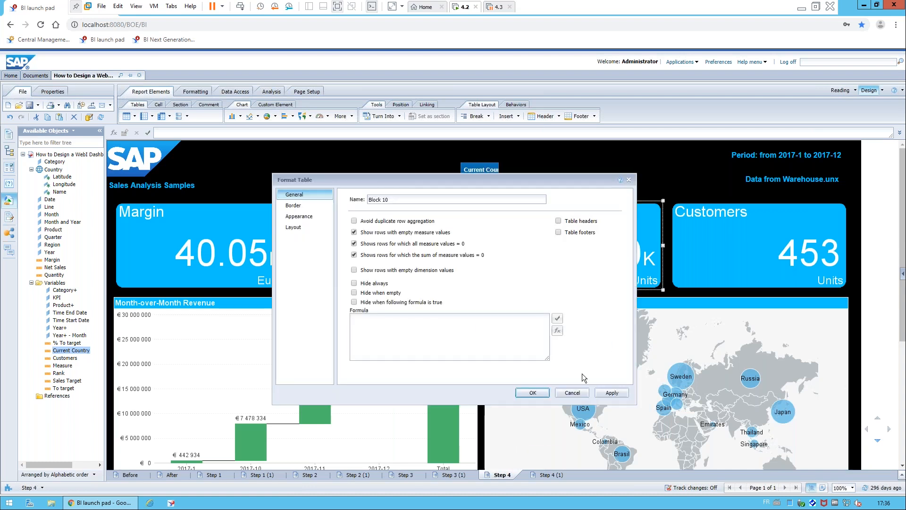
left_click(532, 393)
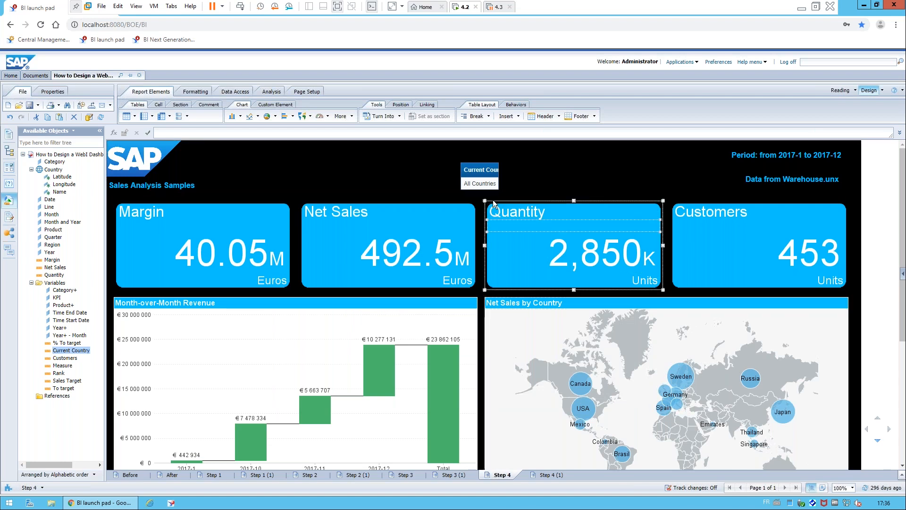
left_click(483, 183)
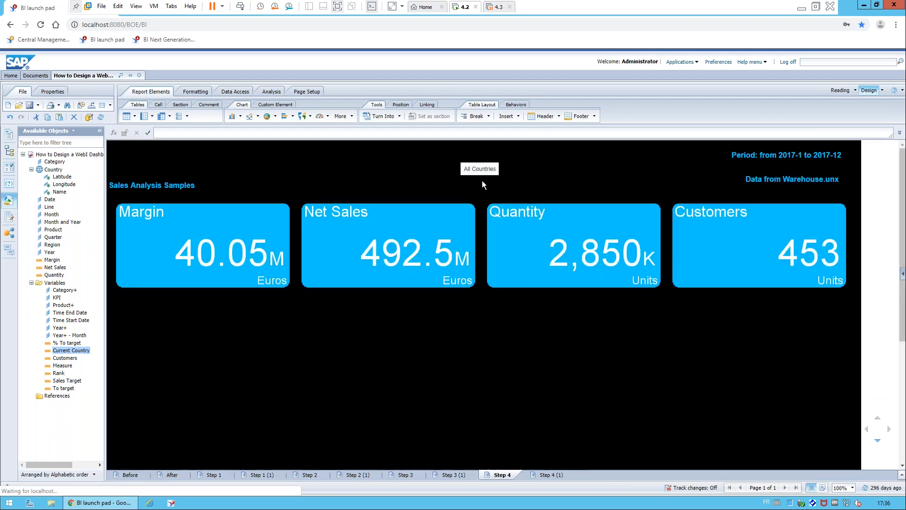
Set the horizontal alignment of the Current Country cell to Center.
right_click(477, 171)
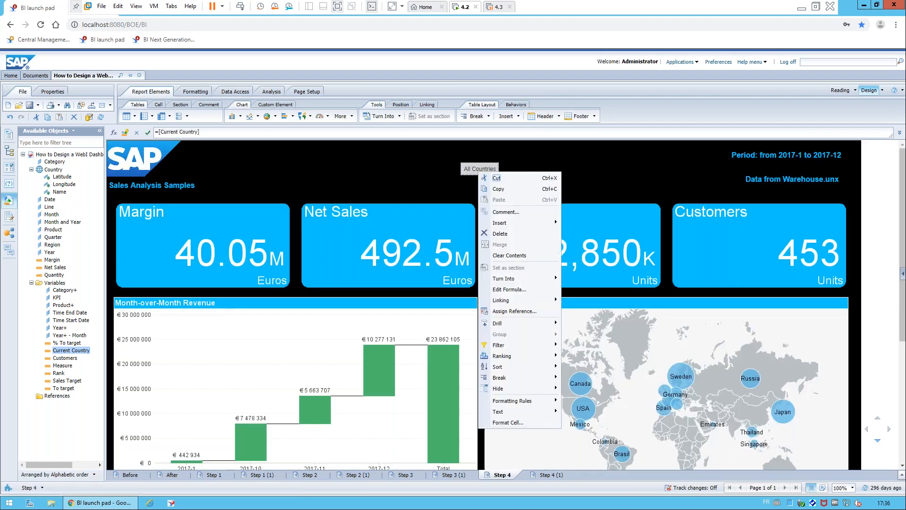
left_click(515, 423)
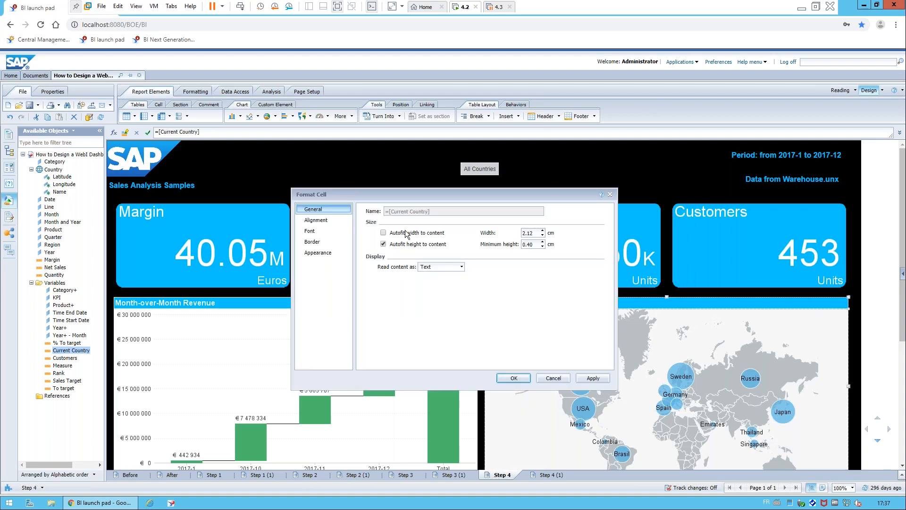
left_click(316, 220)
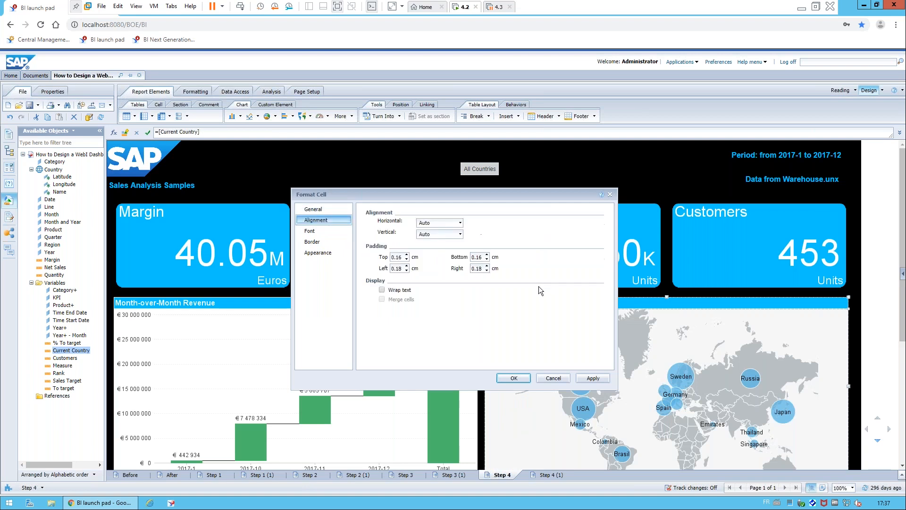
left_click(460, 222)
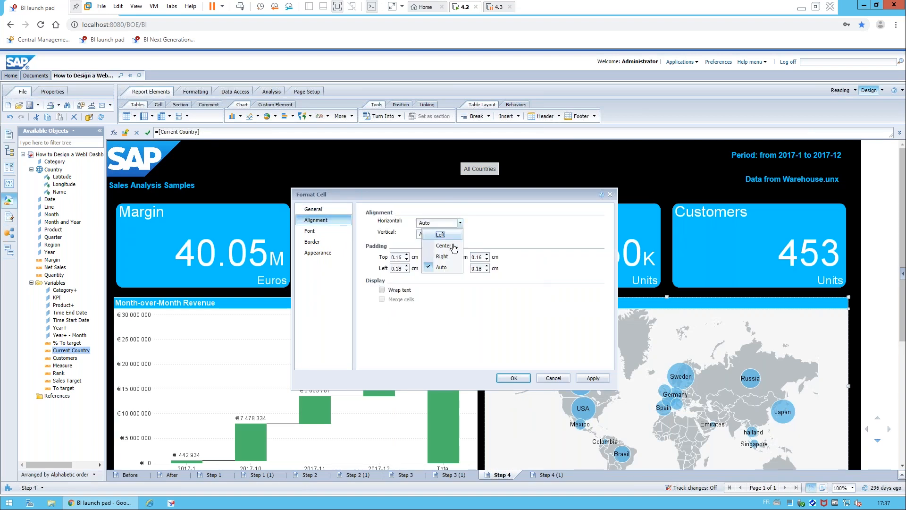
left_click(444, 246)
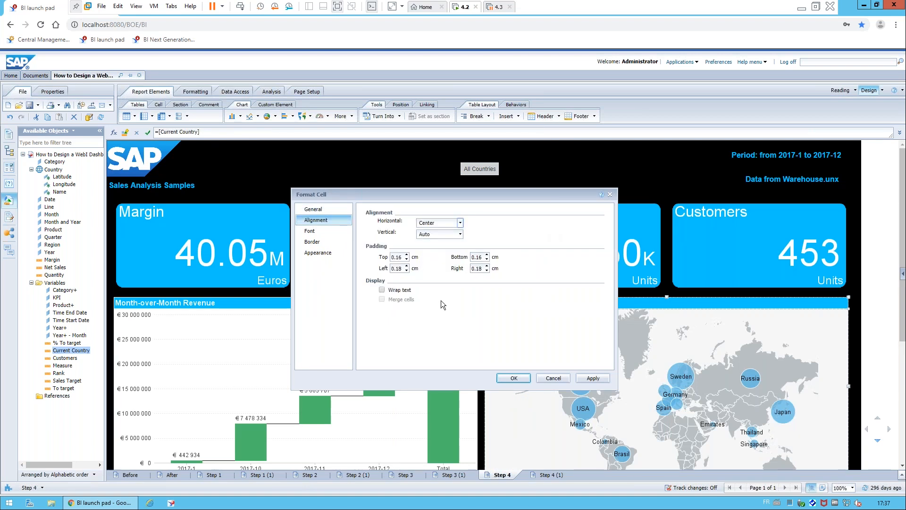
Format the Current Country cell with a font size of 30, white text and a black background.
left_click(310, 231)
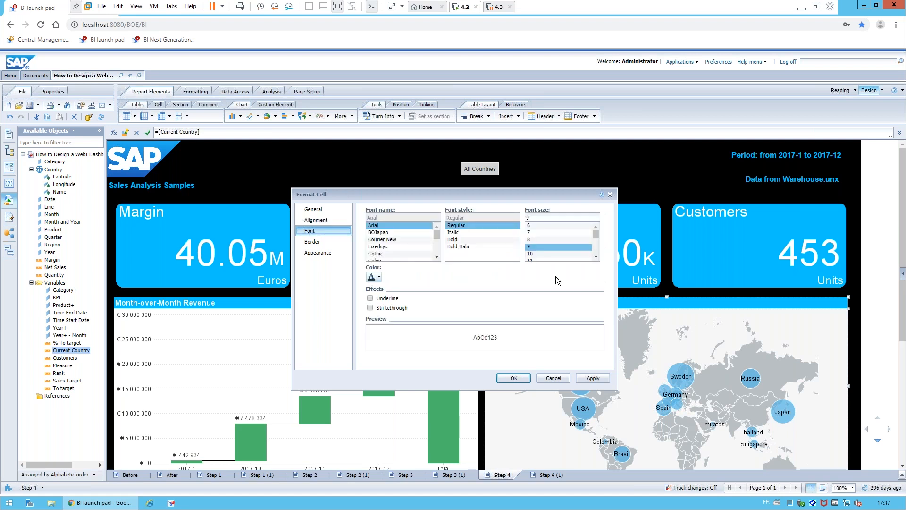
left_click(595, 250)
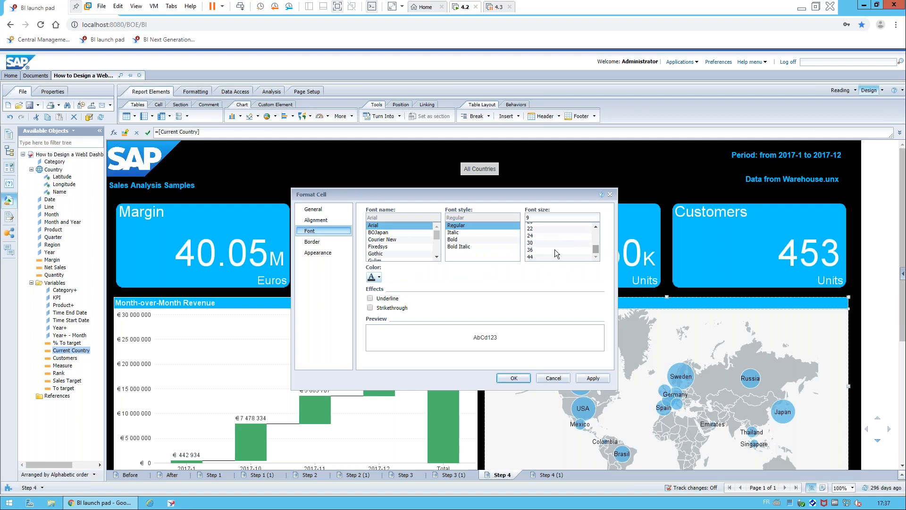
left_click(550, 243)
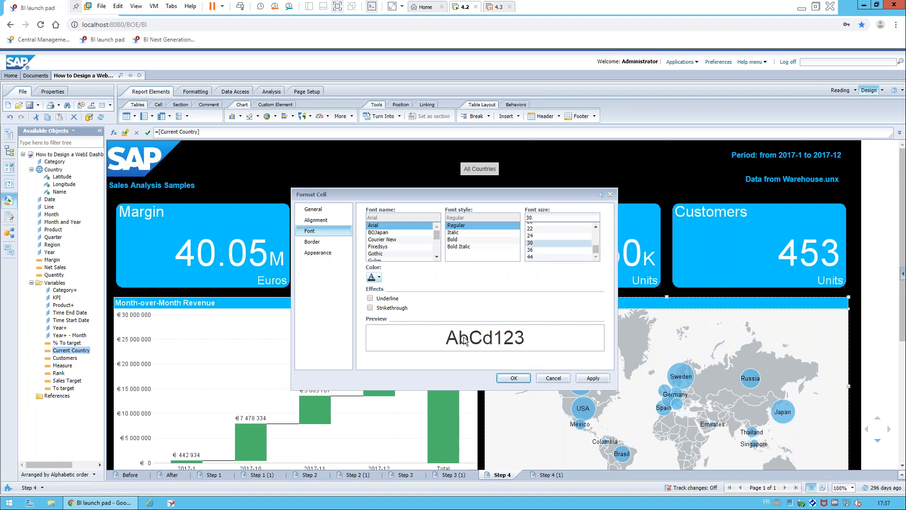
left_click(379, 277)
left_click(438, 335)
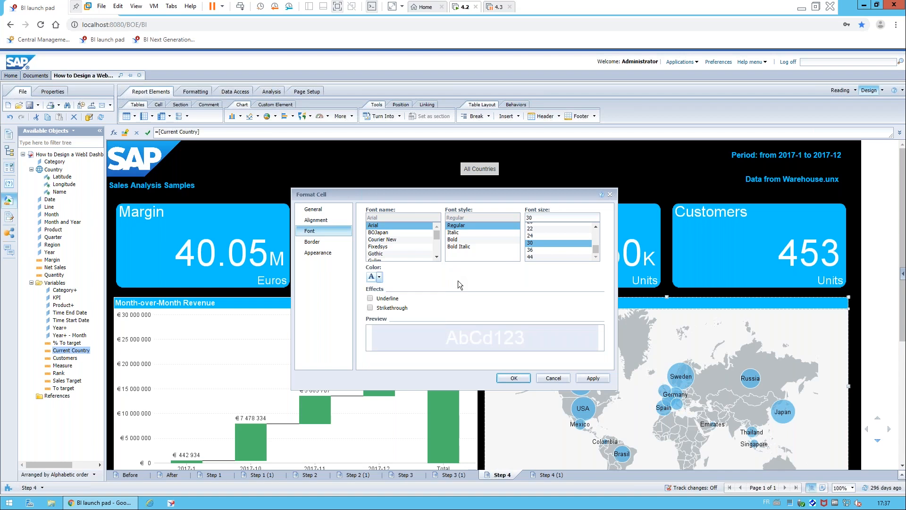
left_click(315, 254)
left_click(422, 223)
key("Return")
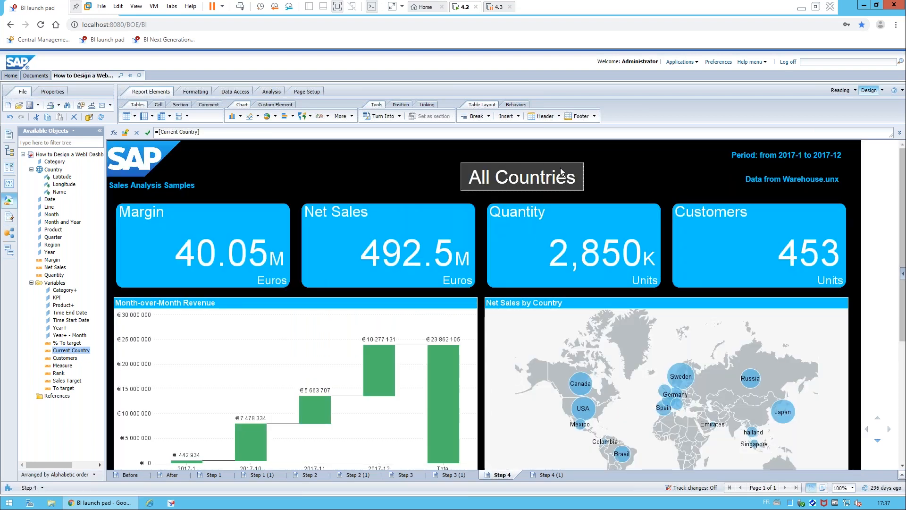
Change the Current Country text to light blue and move the cell to the middle of the report header.
right_click(564, 166)
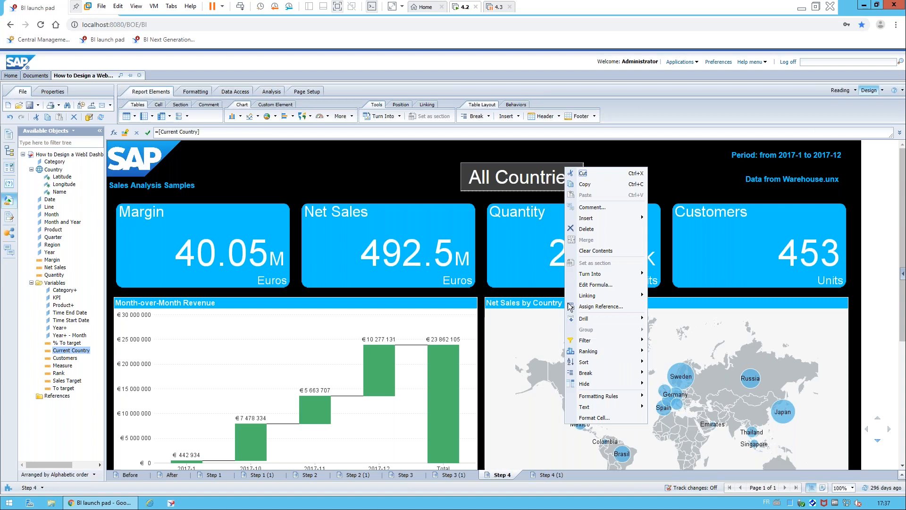
left_click(592, 417)
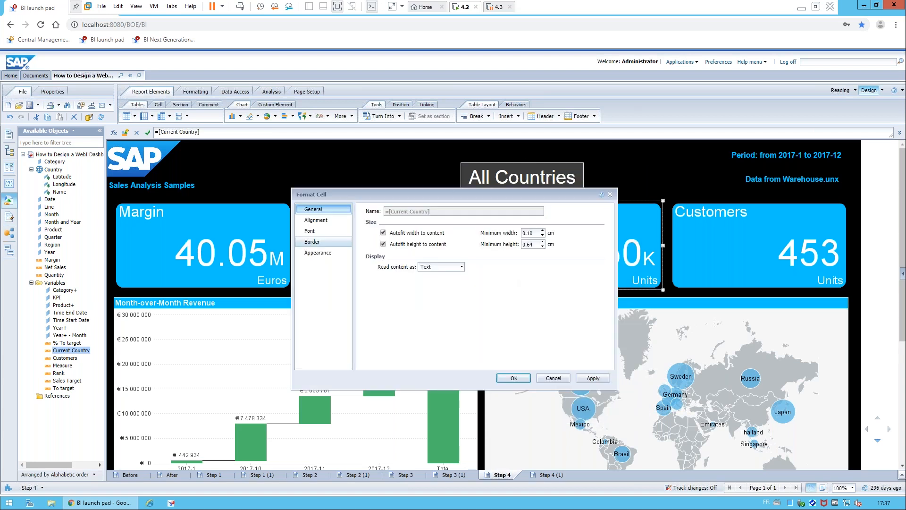
left_click(312, 231)
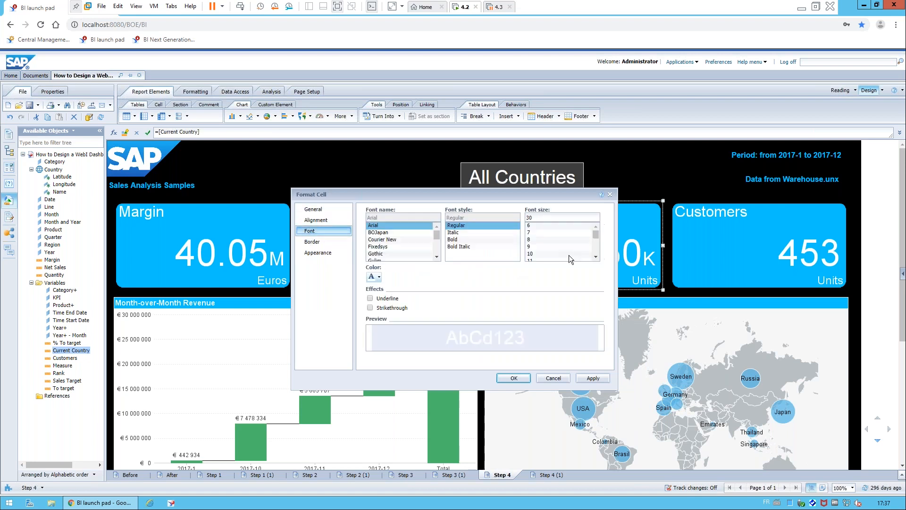
left_click(378, 277)
left_click(419, 325)
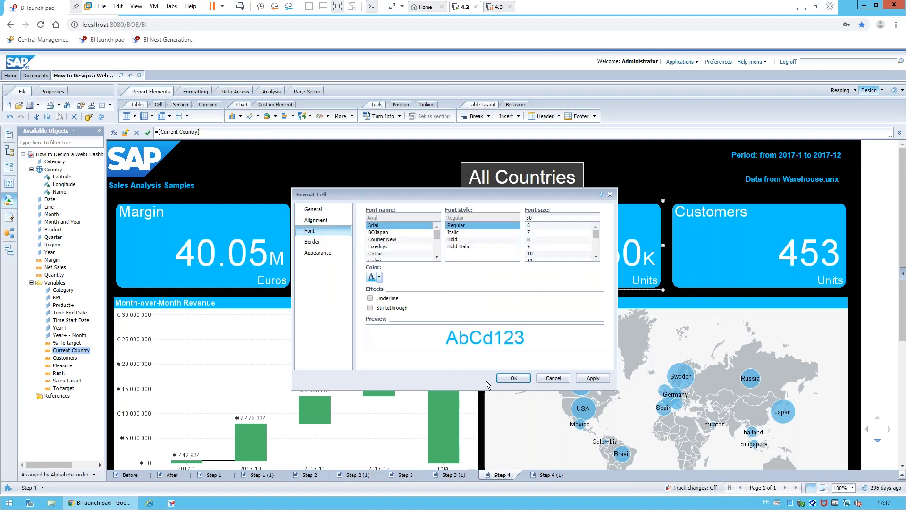
left_click(513, 378)
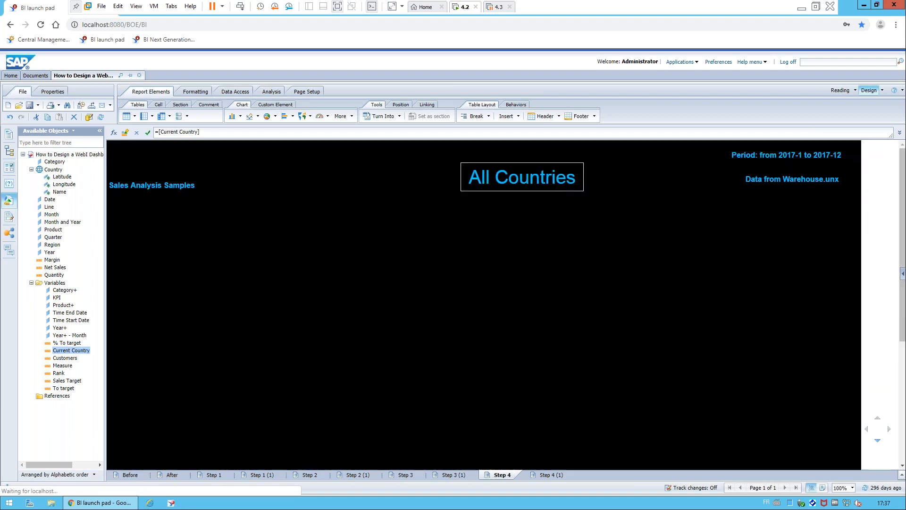
left_click_drag(564, 160, 527, 152)
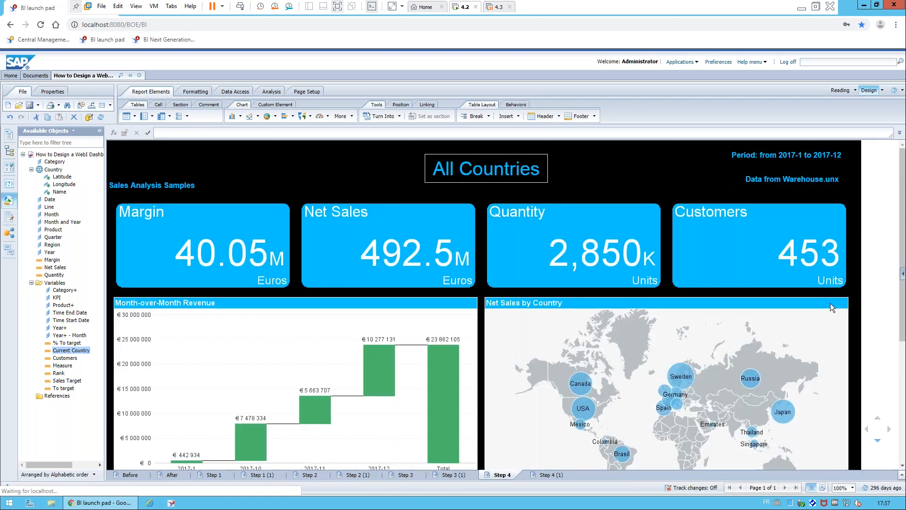
Add an element link to the Net Sales by Country map, using the block as a control named Geomap.
right_click(832, 306)
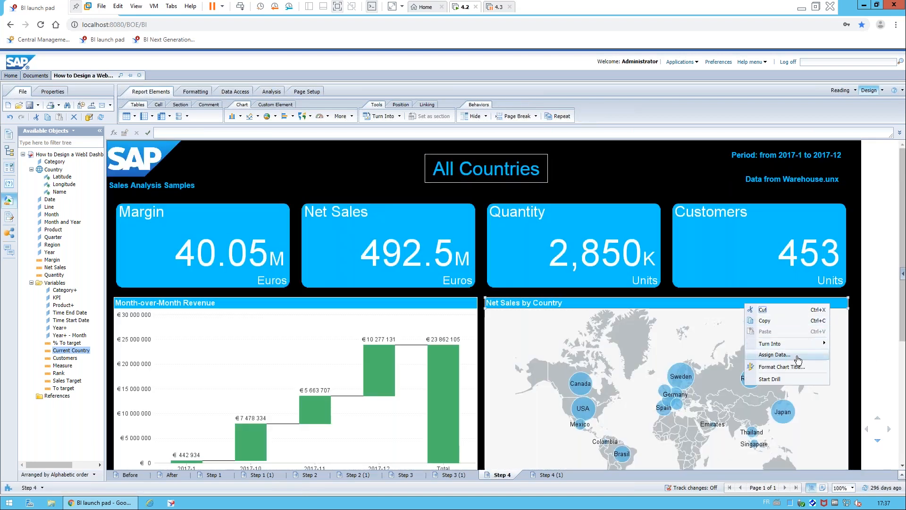
right_click(839, 337)
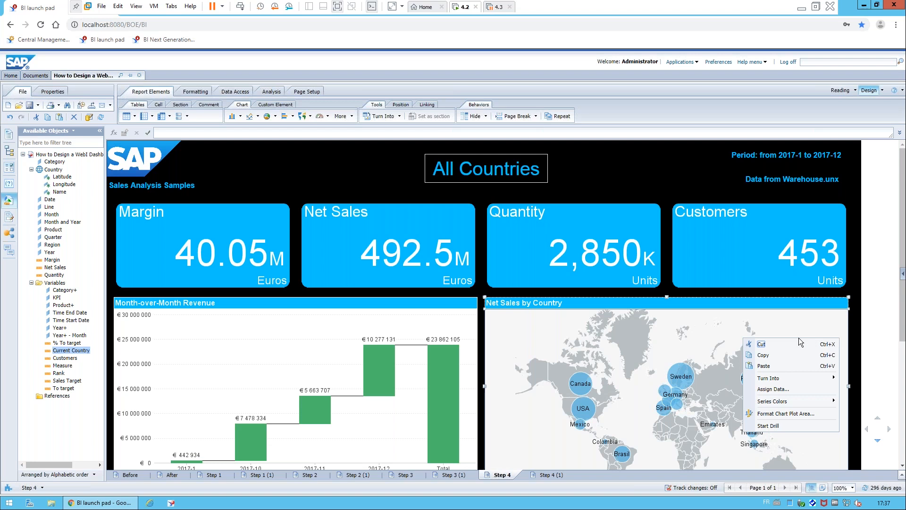
right_click(782, 296)
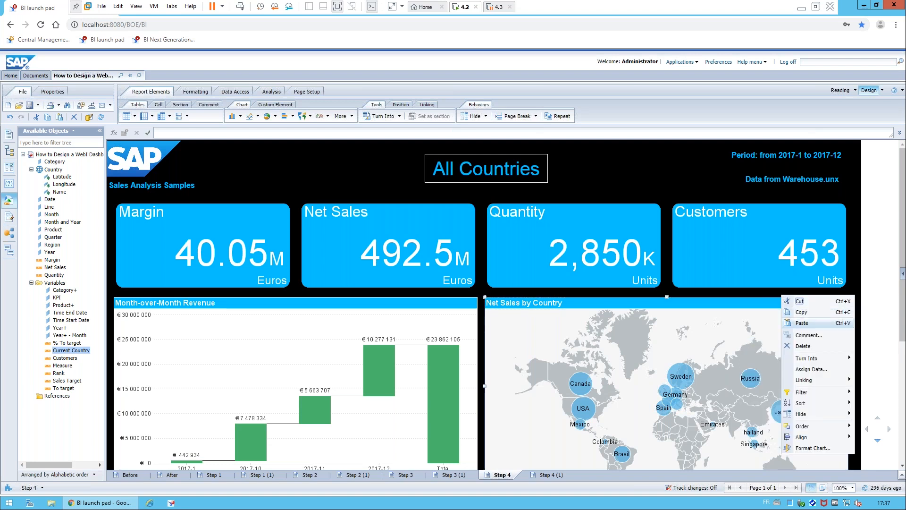
mouse_move(807, 380)
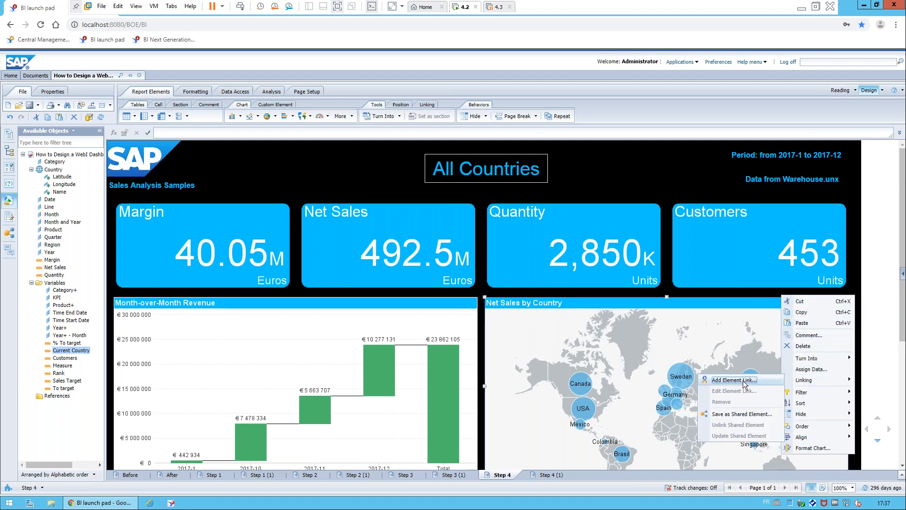
left_click(734, 380)
left_click(555, 435)
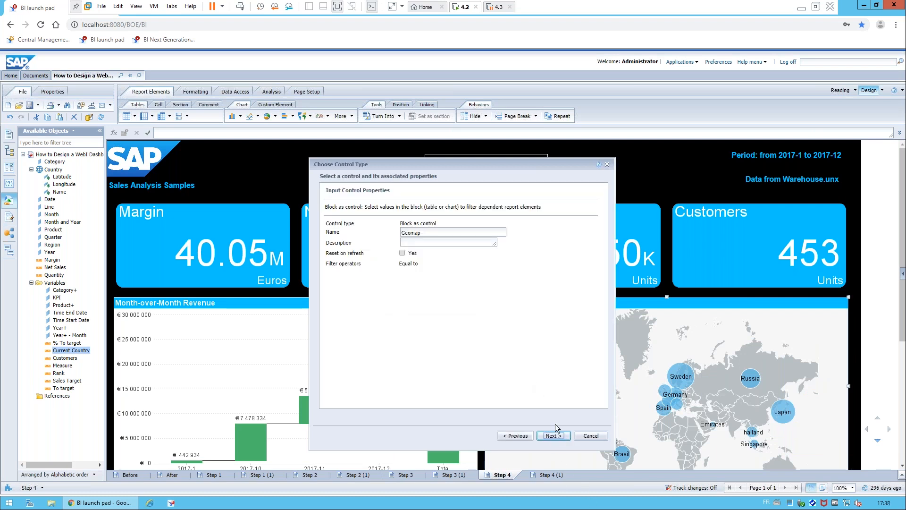
left_click(553, 435)
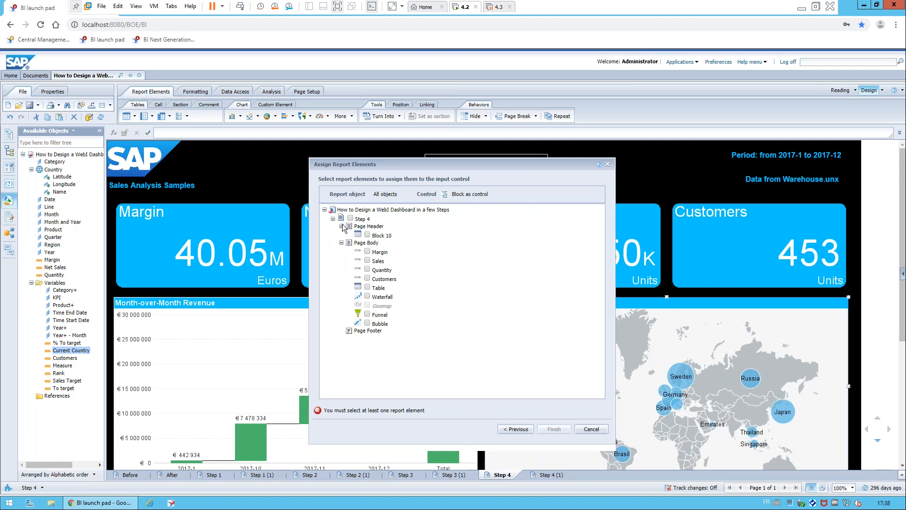
Assign Block 10 and the Margin, Sales, Quantity, Customers, Table, Waterfall, Funnel and Bubble elements to the Geomap control.
left_click(367, 235)
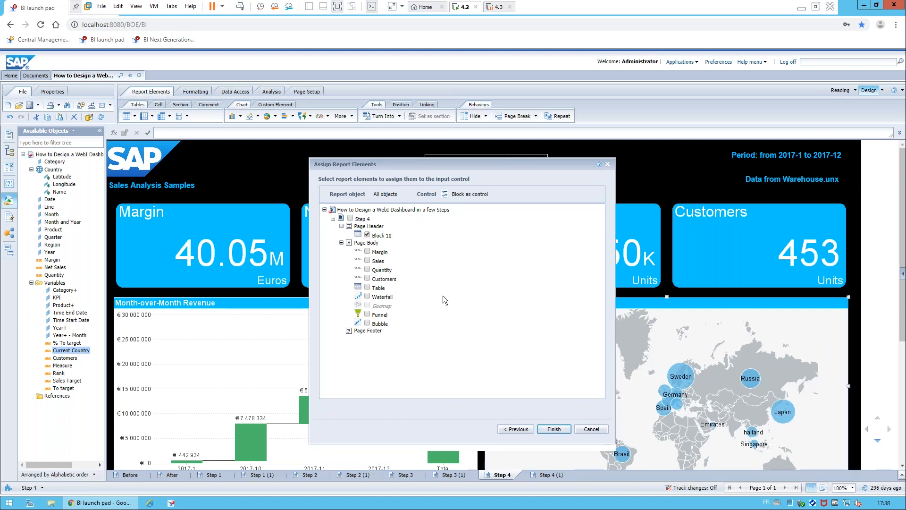
left_click(368, 261)
left_click(367, 297)
left_click(367, 314)
left_click(367, 323)
left_click(556, 432)
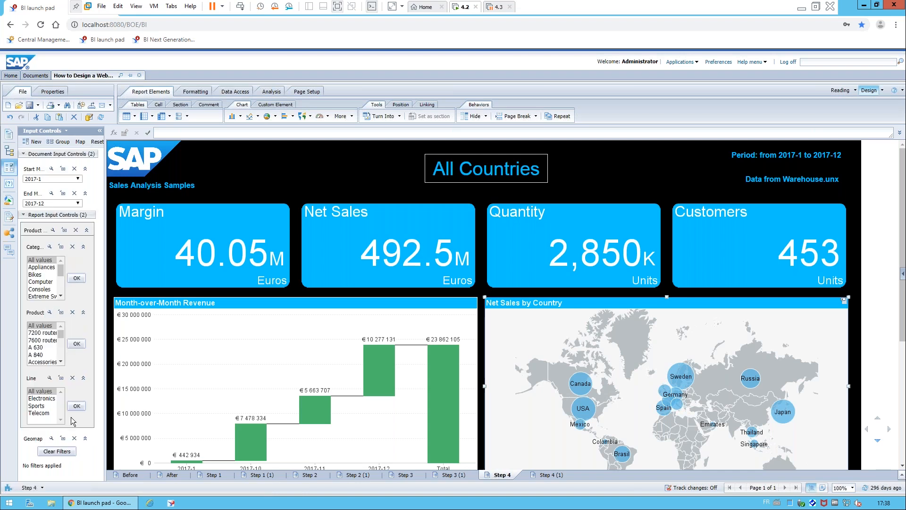
Filter the dashboard to Sweden through the map and examine the charts and table in the lower part.
mouse_move(688, 379)
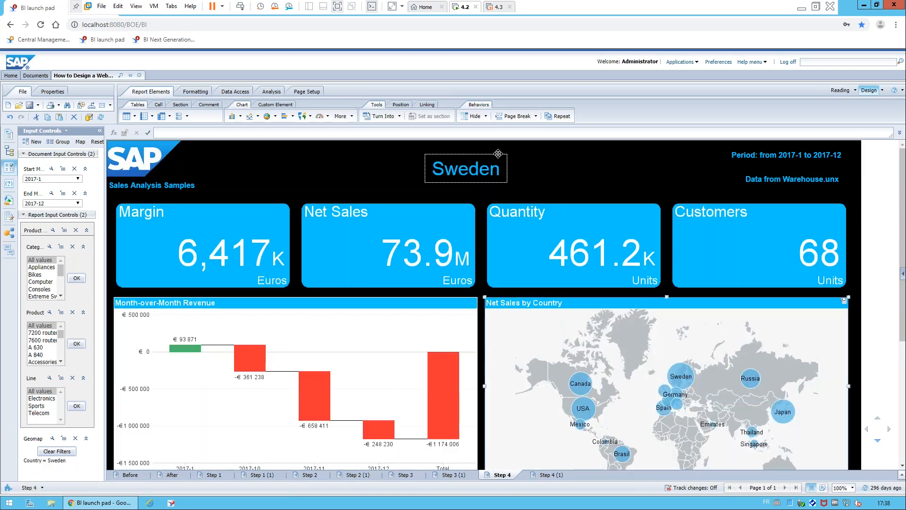
scroll(627, 373, "down", 4)
left_click(627, 375)
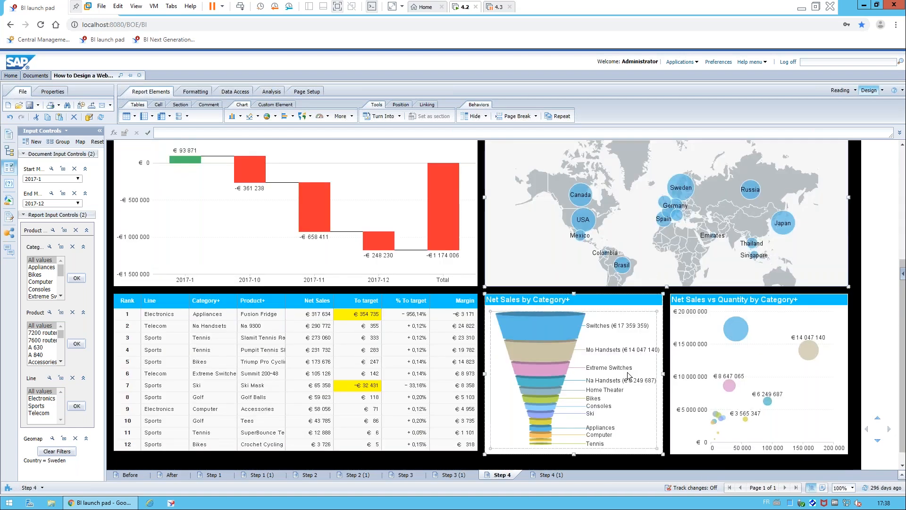
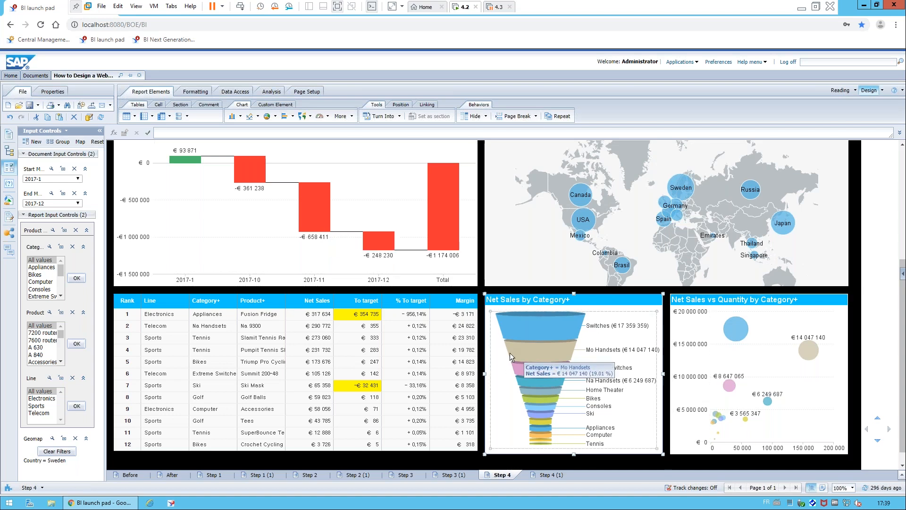
Review the KPI variable's formula among the report variables and leave it without changes.
left_click(8, 201)
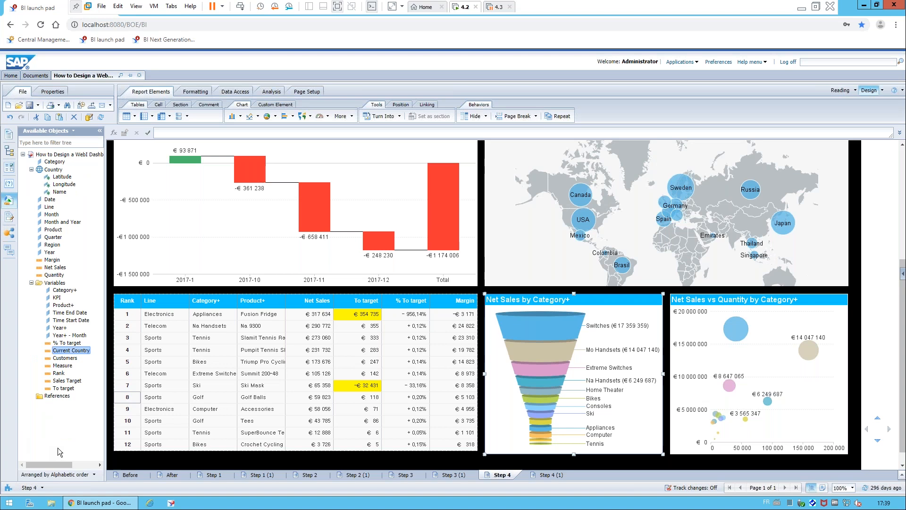
left_click(57, 297)
double_click(58, 299)
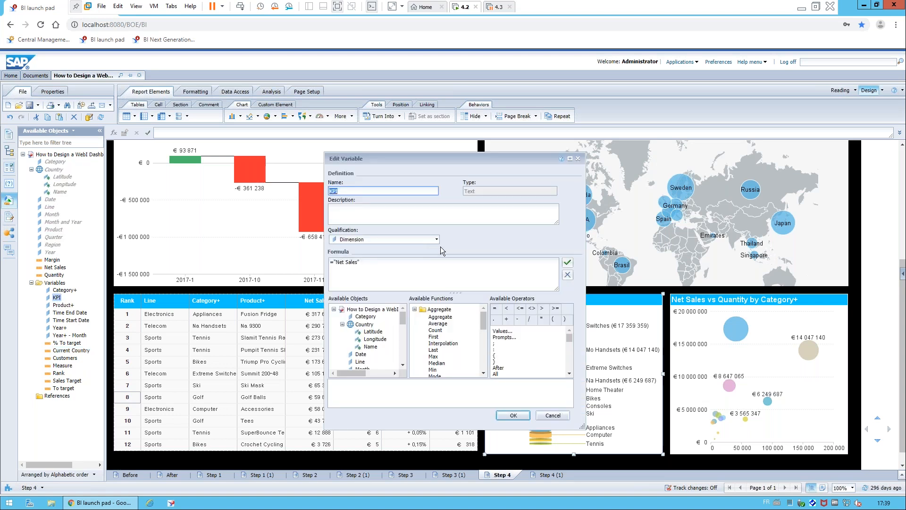
left_click(371, 262)
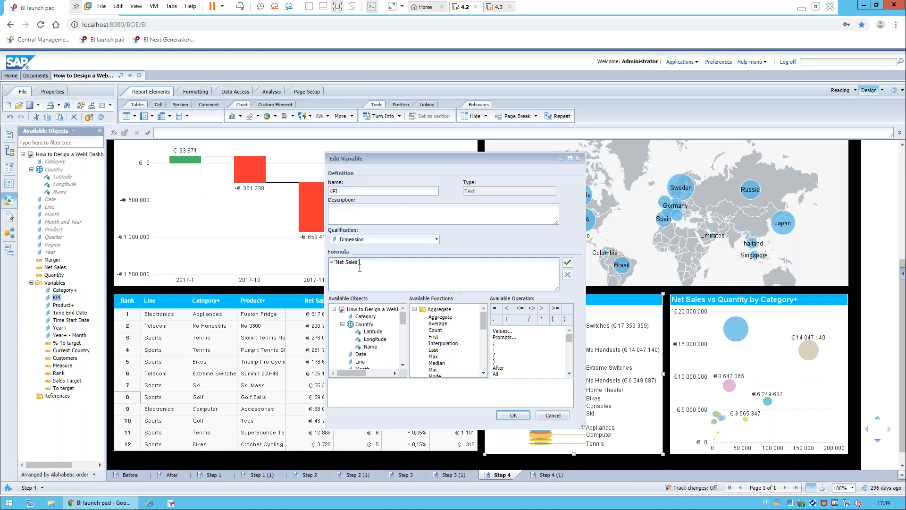
left_click_drag(335, 262, 357, 261)
left_click_drag(369, 263, 353, 262)
left_click(375, 265)
left_click(553, 415)
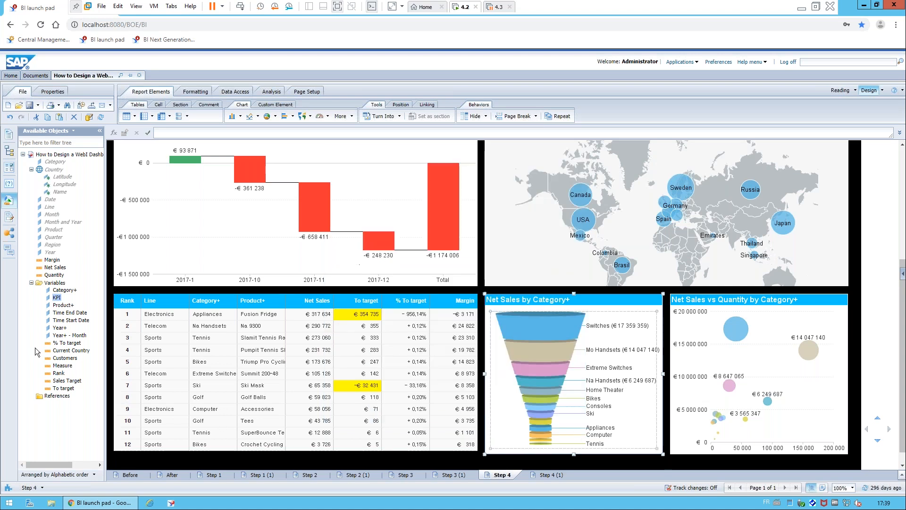
Review the Measure variable's formula among the report variables and leave it without changes.
left_click(70, 367)
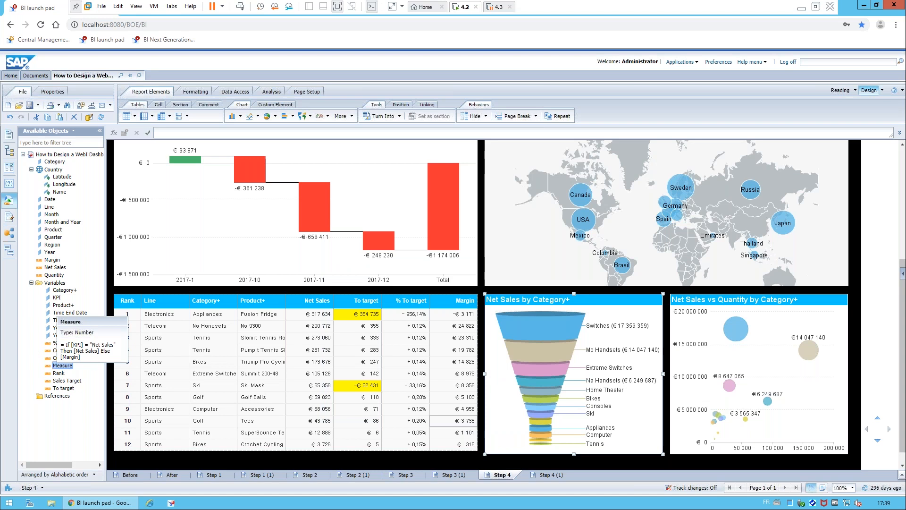
double_click(63, 368)
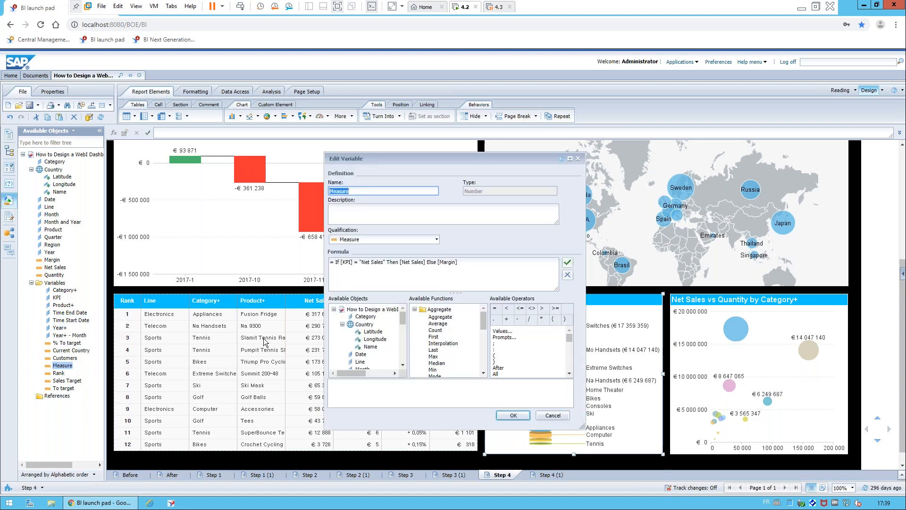
left_click(484, 261)
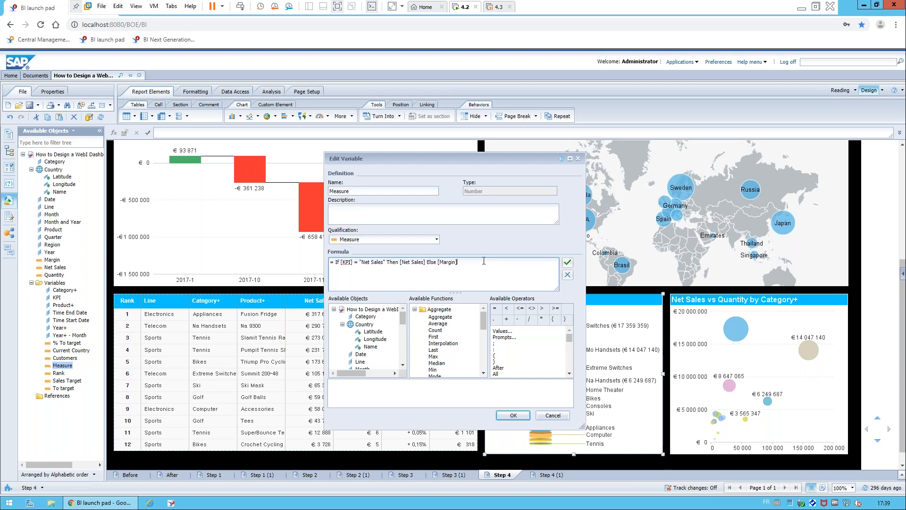
left_click_drag(449, 161, 350, 142)
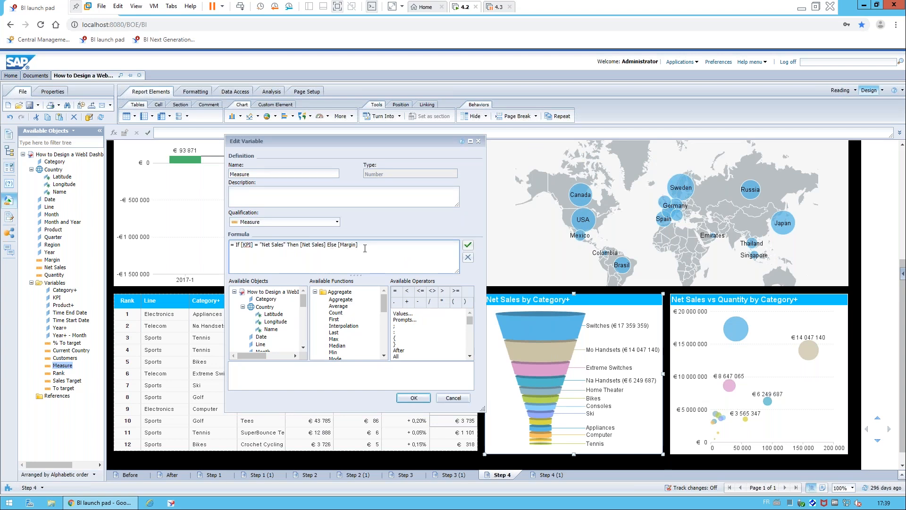
left_click(462, 398)
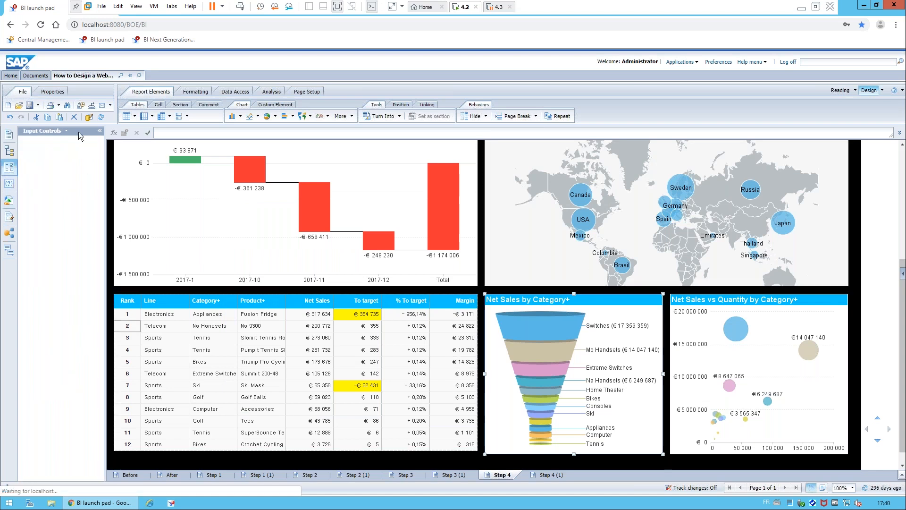
Start a new report input control based on the KPI variable.
left_click(9, 167)
left_click(35, 141)
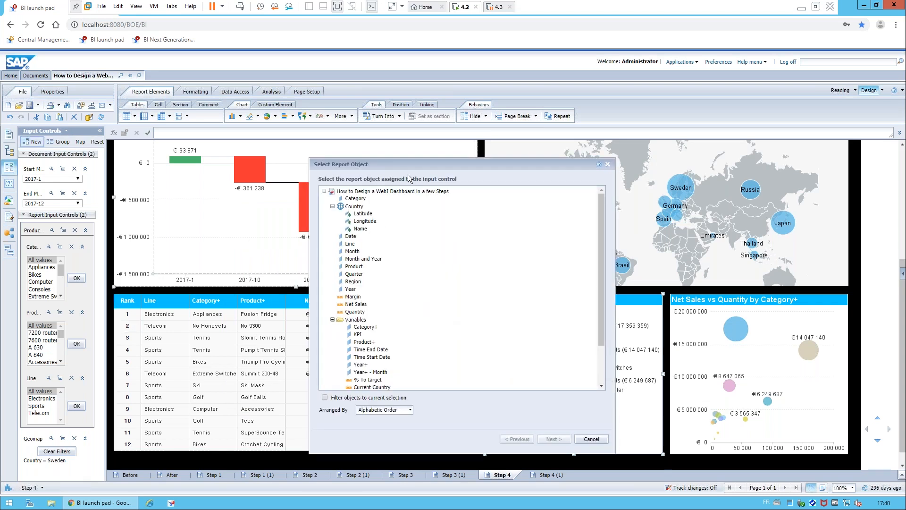
left_click(357, 334)
left_click(553, 439)
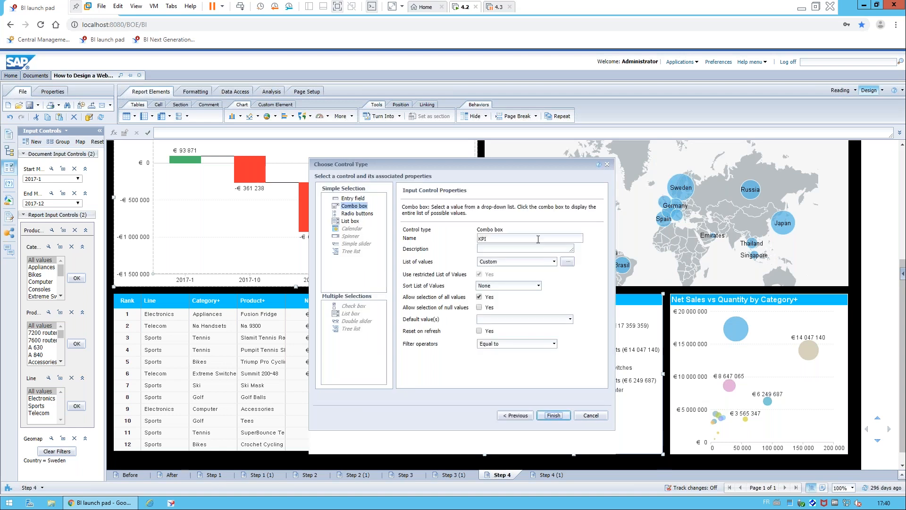
Give the KPI combo box a custom list of values containing Net Sales and Margin.
left_click(567, 261)
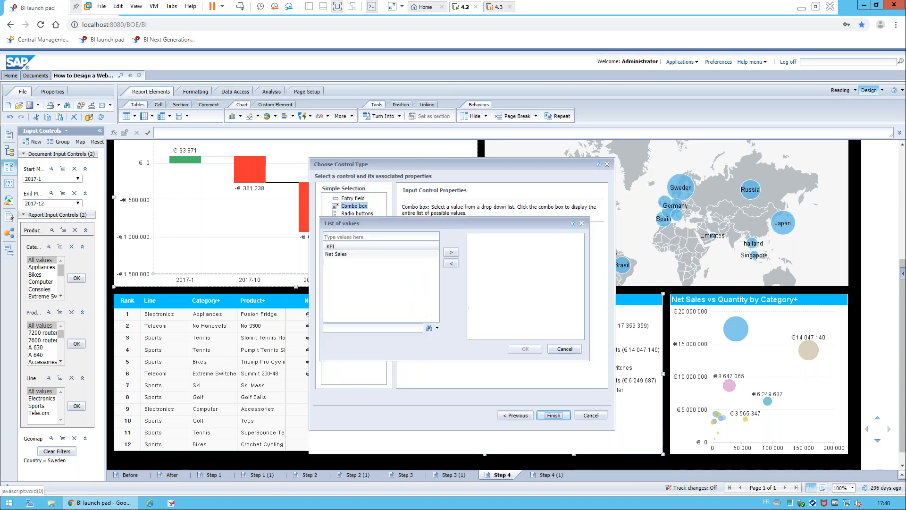
left_click(353, 255)
left_click(452, 253)
left_click(346, 236)
type("Margin")
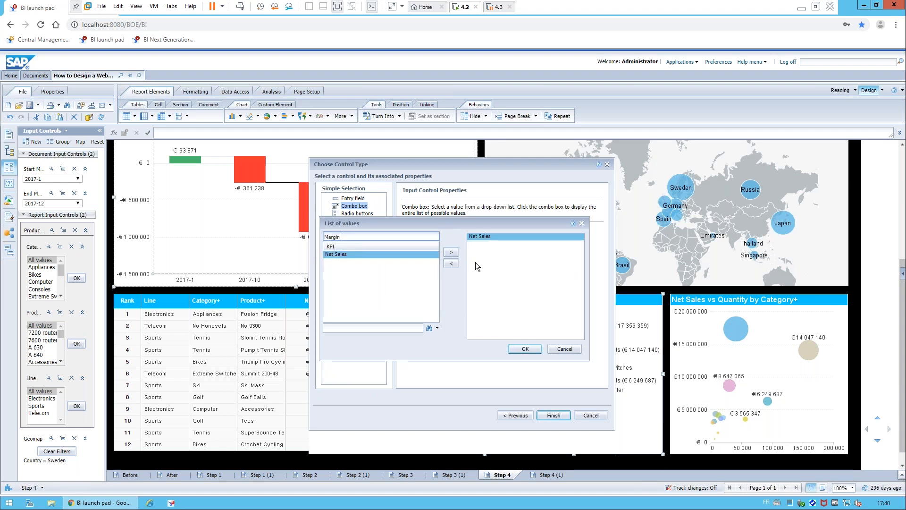
left_click(451, 252)
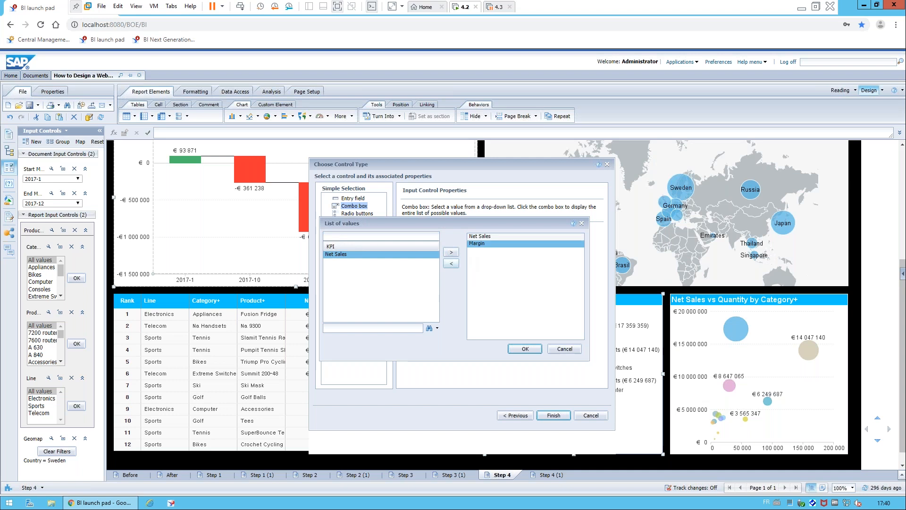
left_click(536, 350)
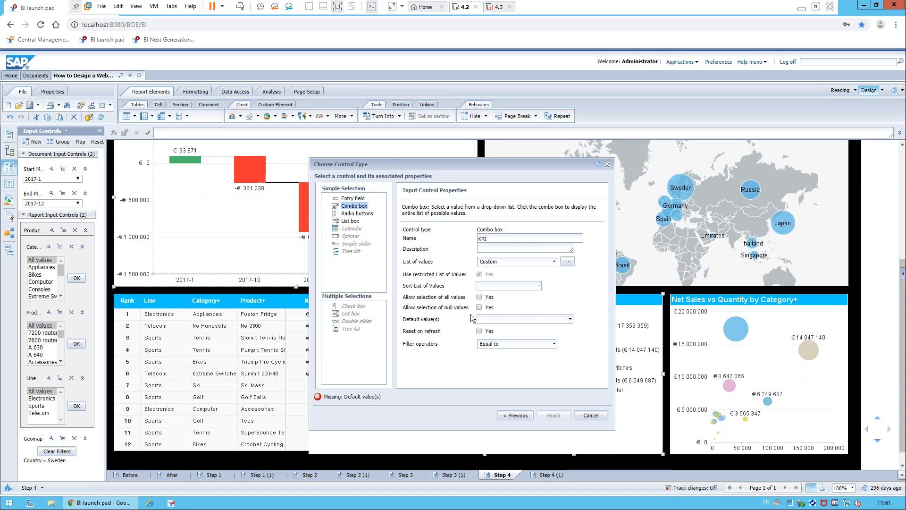
Set Net Sales as the KPI control's default value and finish creating the control.
left_click(571, 321)
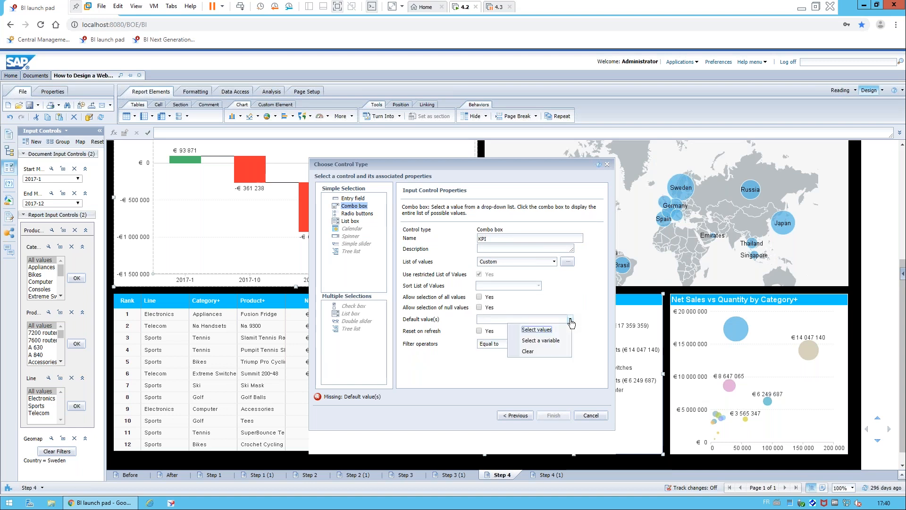
left_click(543, 330)
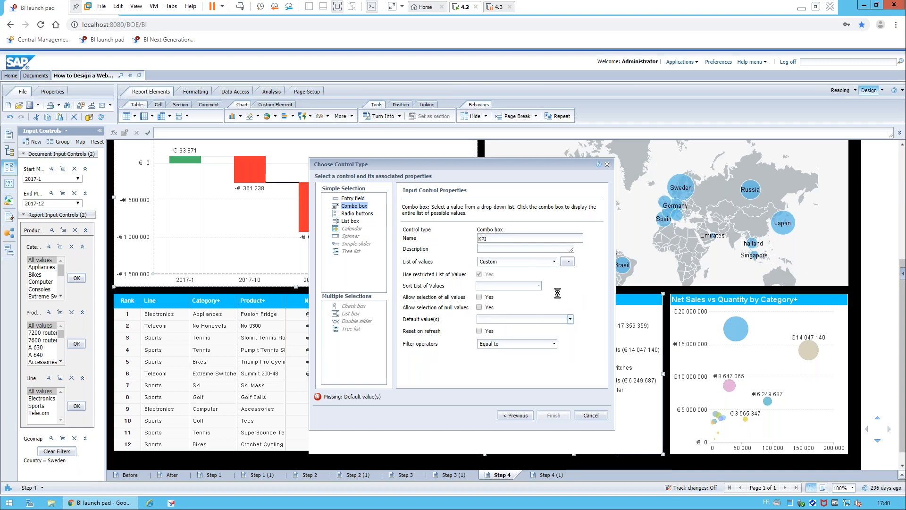
left_click(351, 255)
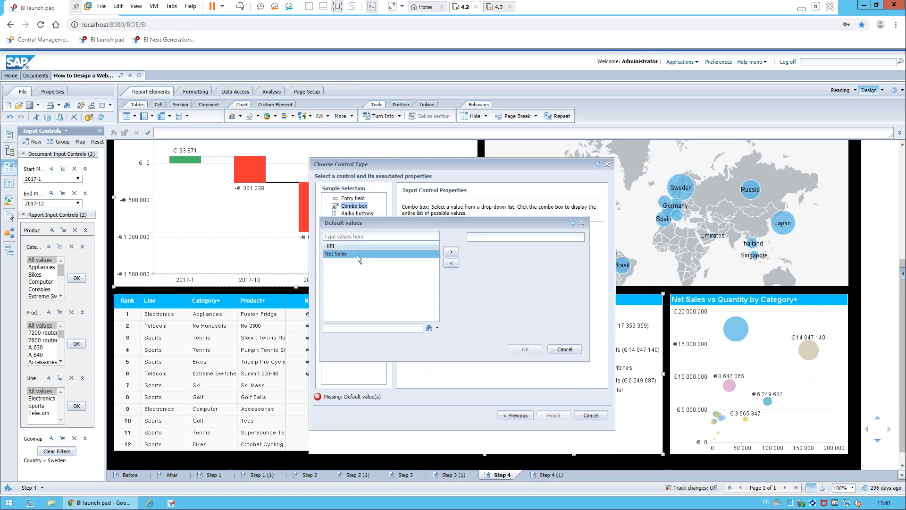
left_click(451, 251)
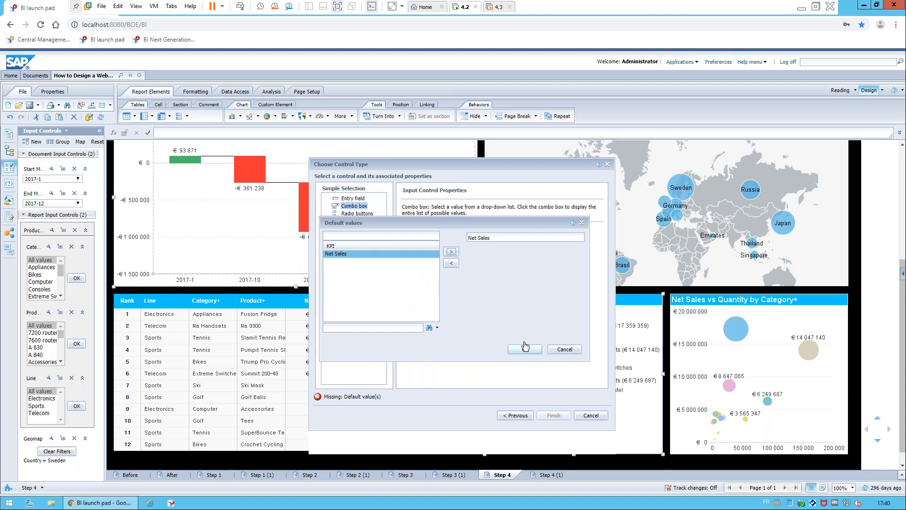
left_click(525, 348)
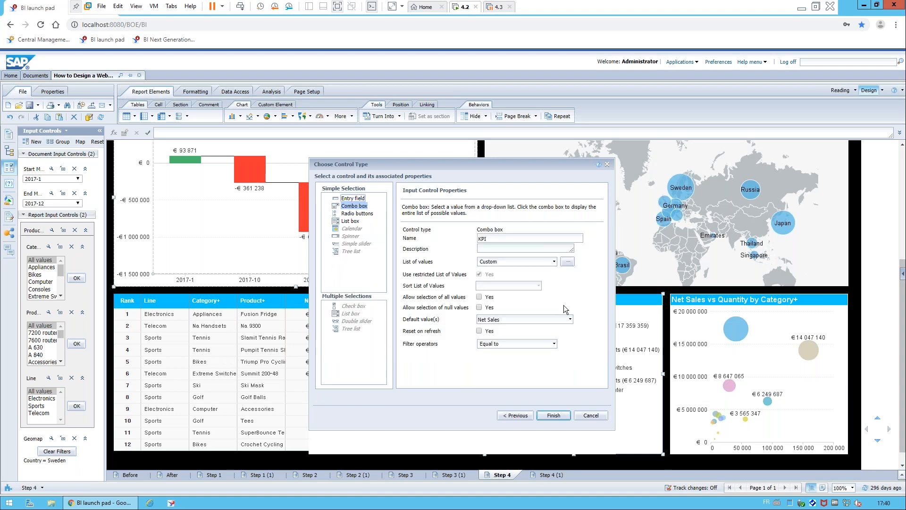
left_click(557, 417)
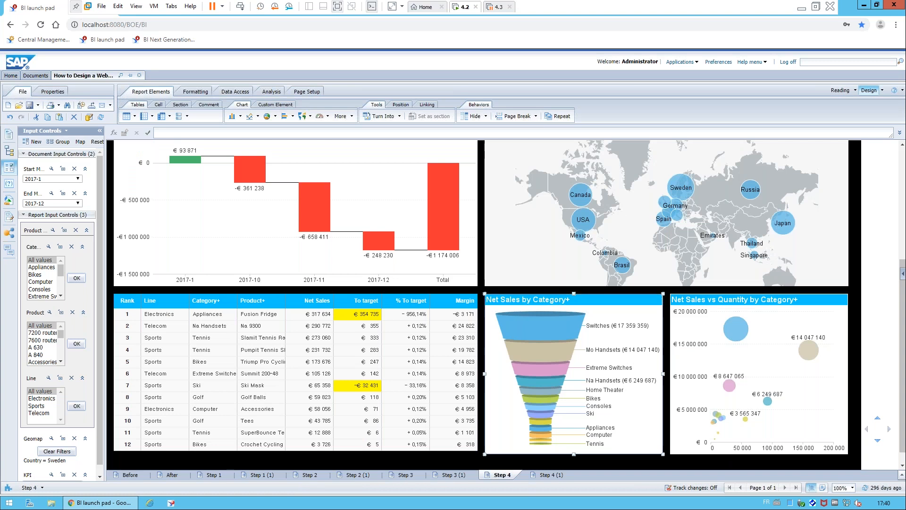
Assign the Measure variable as the section size of the Net Sales by Category+ funnel chart.
right_click(590, 293)
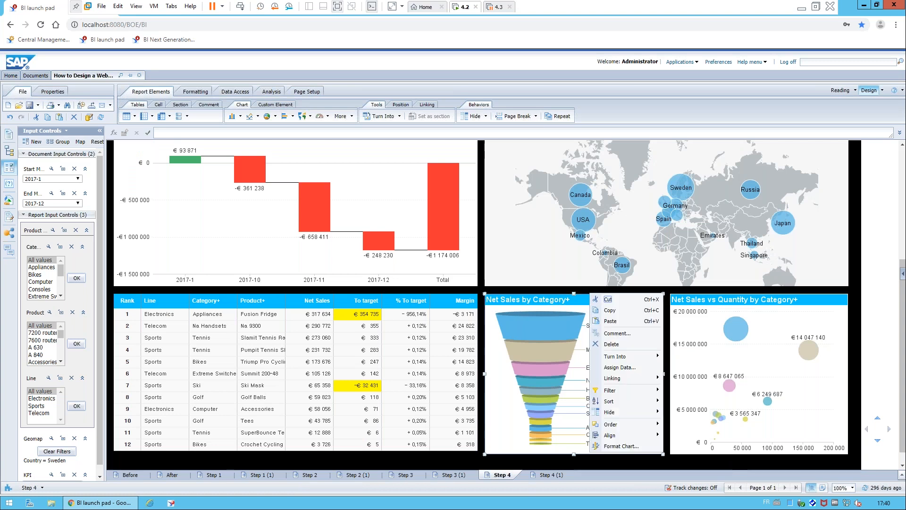
left_click(620, 367)
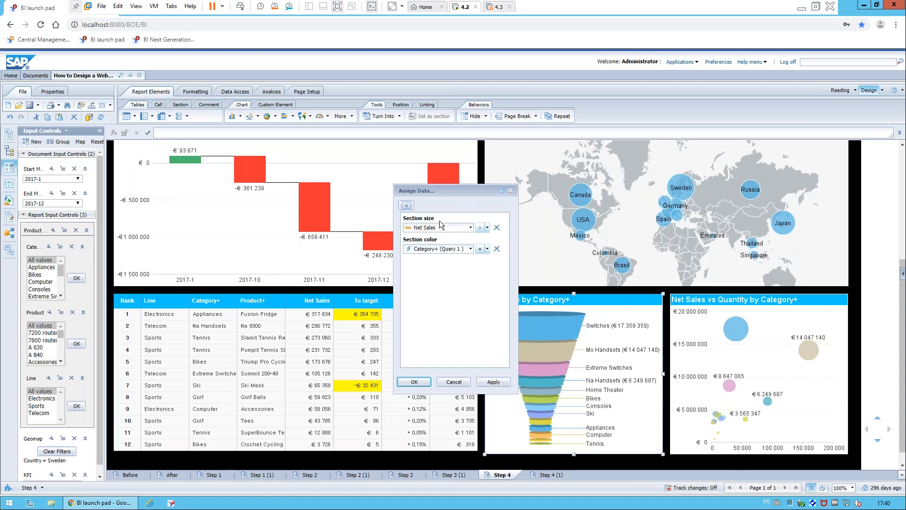
left_click(470, 228)
left_click(448, 283)
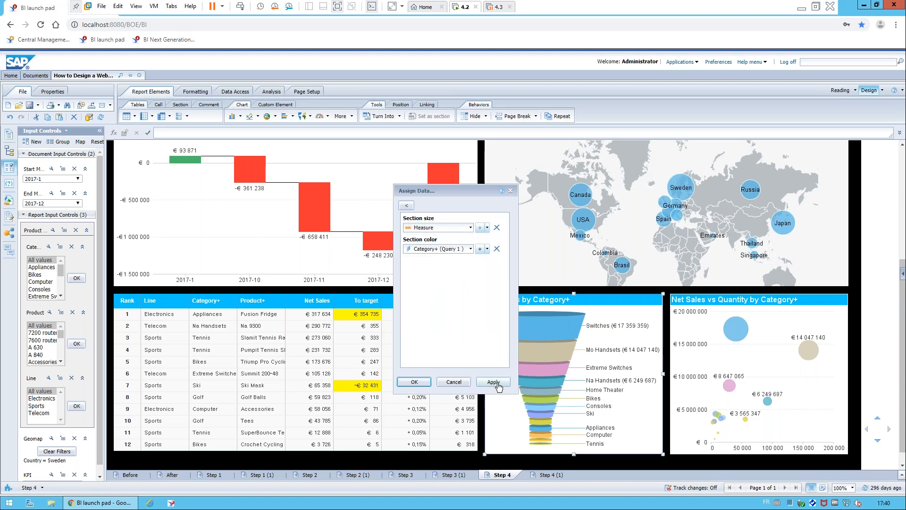
left_click(416, 387)
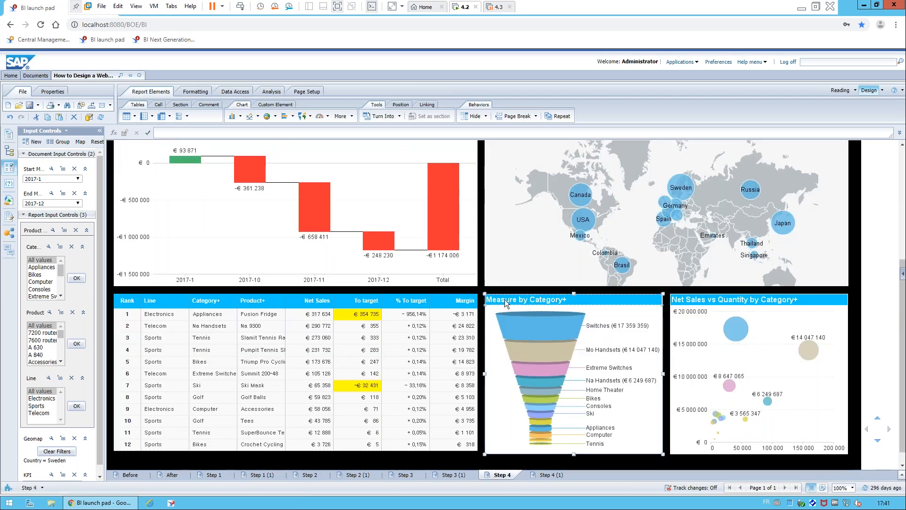
Switch the funnel chart's title to a custom title and clear its placeholder text in the formula editor.
right_click(594, 299)
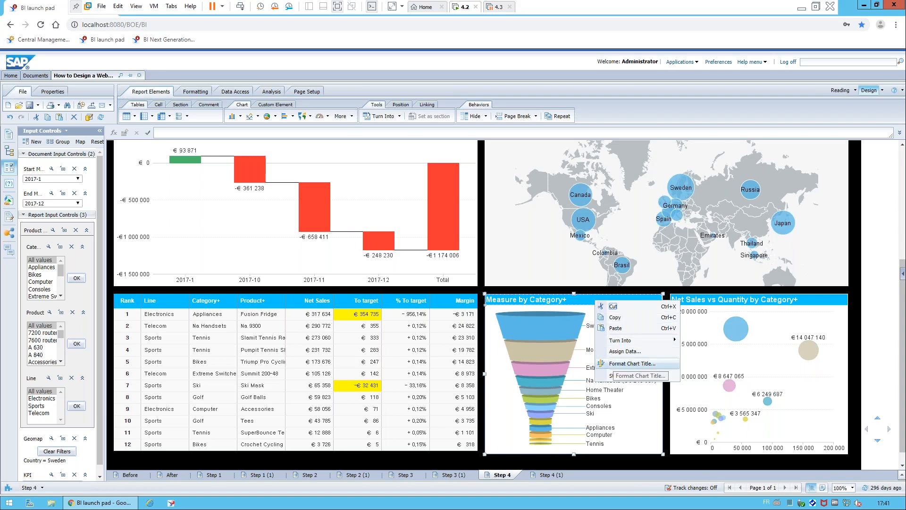
left_click(635, 363)
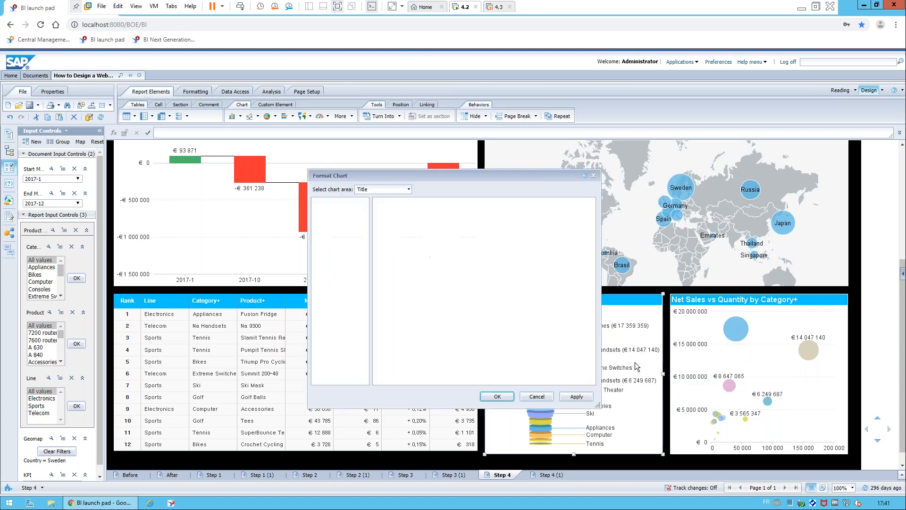
left_click(465, 228)
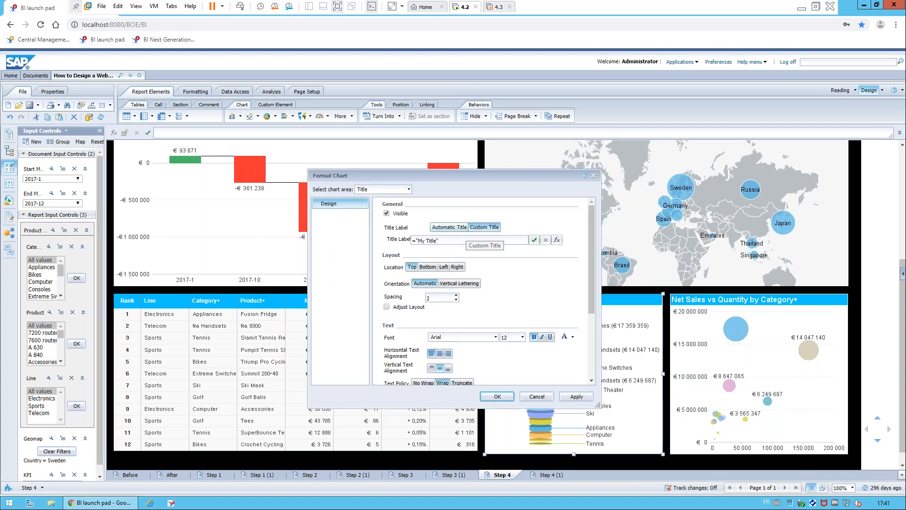
left_click(555, 240)
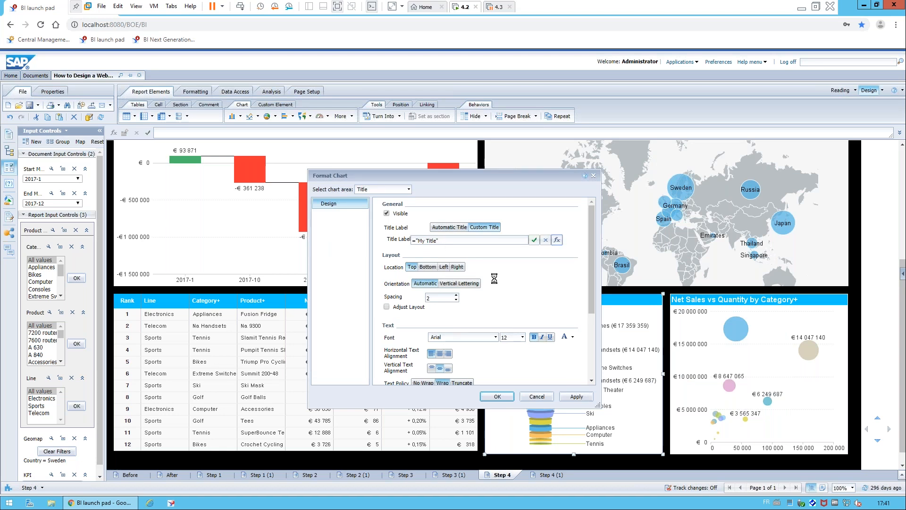
key("BackSpace")
key("BackSpace")
key("BackSpace")
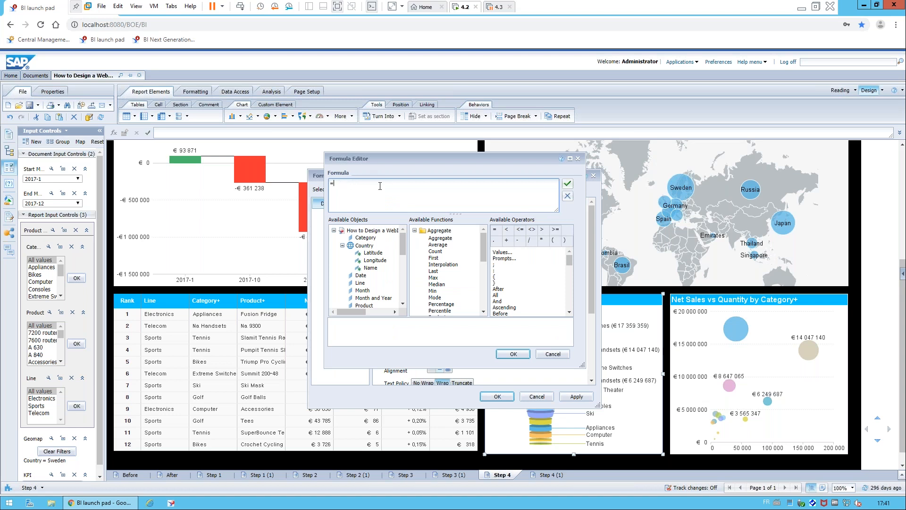
Set the funnel chart's title formula to =[KPI]+" by Category" and apply it.
left_click(404, 291)
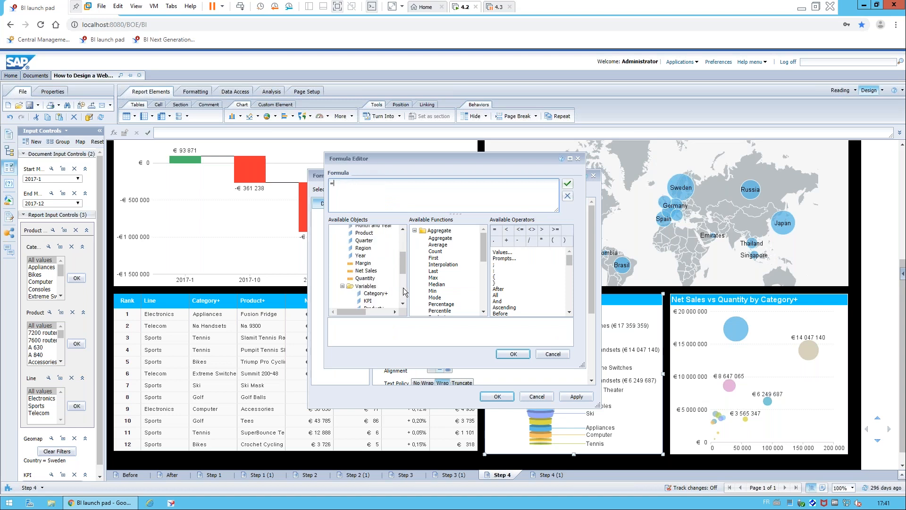
left_click_drag(368, 301, 377, 189)
type("+\" Ca")
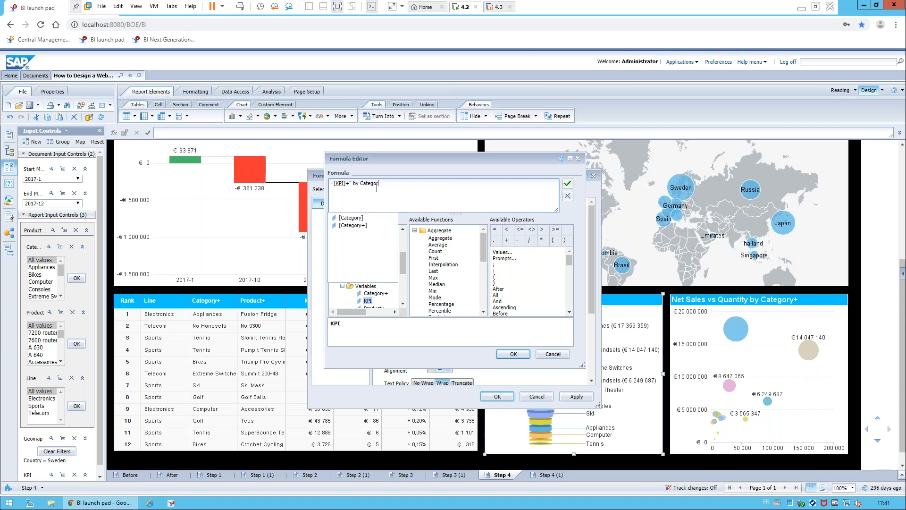
type("y\"")
left_click(568, 183)
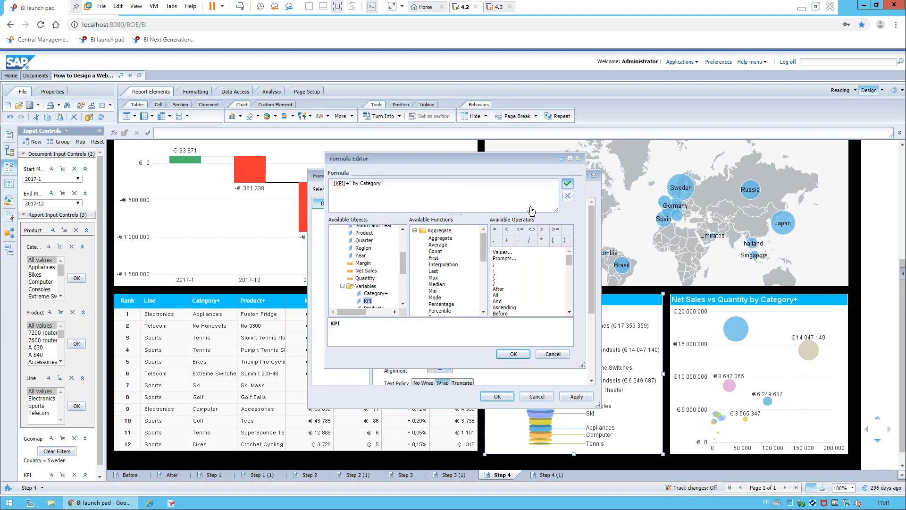
left_click(497, 312)
left_click(516, 354)
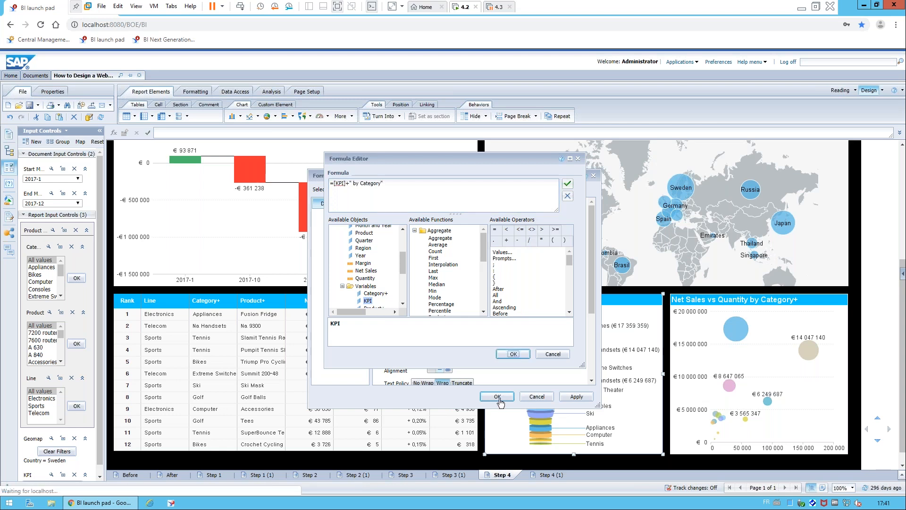
left_click(497, 397)
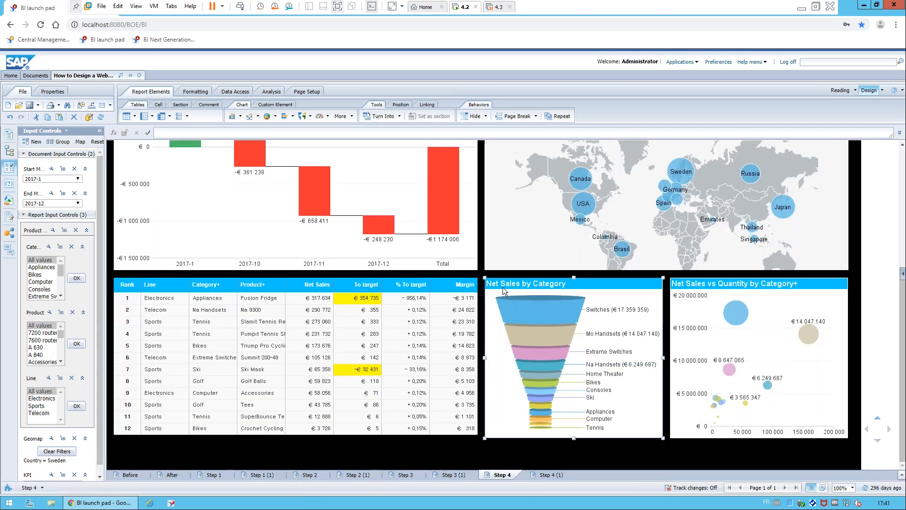
left_click(503, 287)
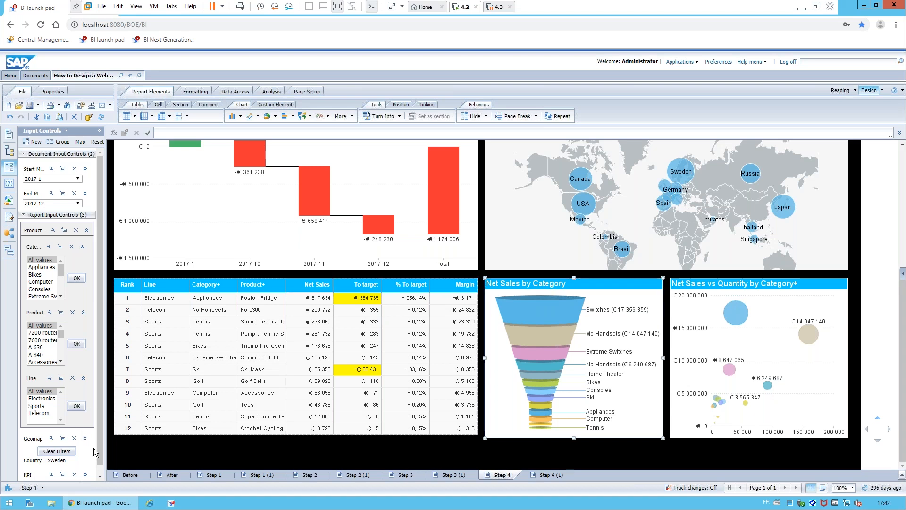
Set the KPI input control to Margin and check the funnel chart's title and values.
left_click_drag(99, 461, 99, 472)
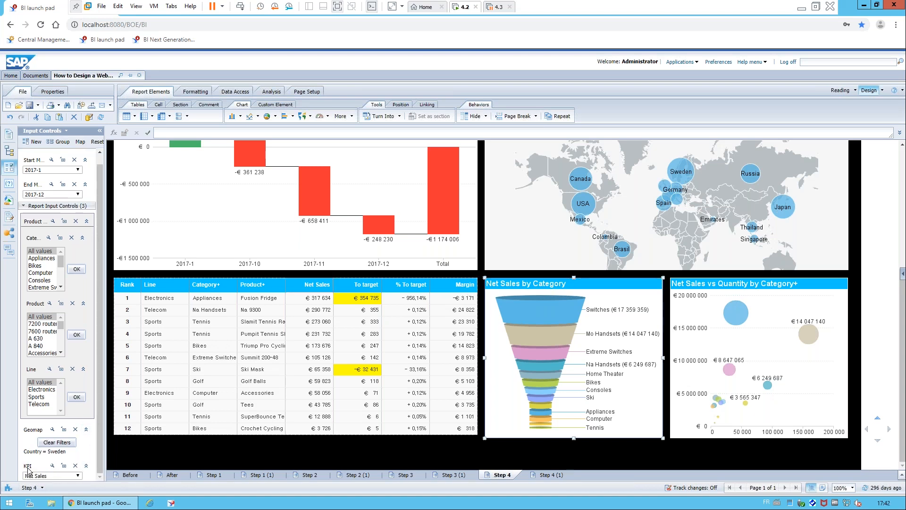
left_click(78, 476)
left_click(57, 484)
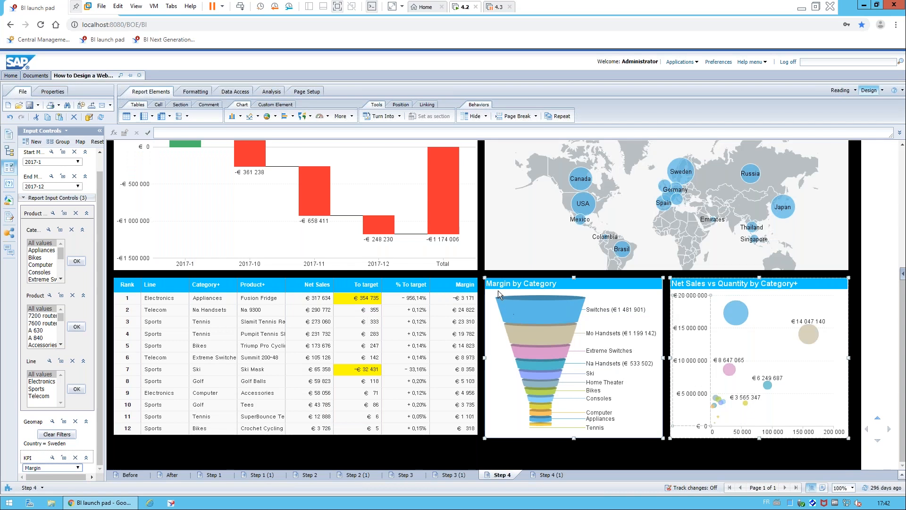
left_click(499, 291)
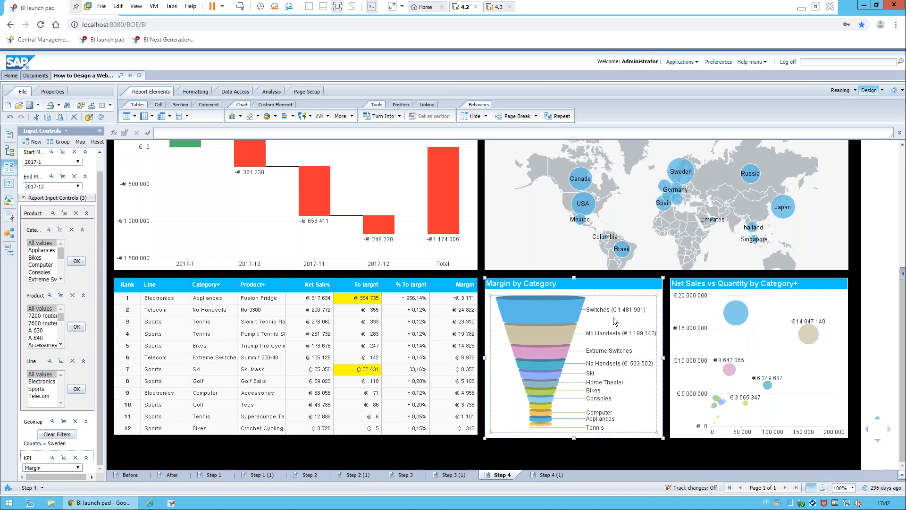
Duplicate the Net Sales vs Quantity by Category+ bubble chart by copying and pasting it into the report.
mouse_move(563, 316)
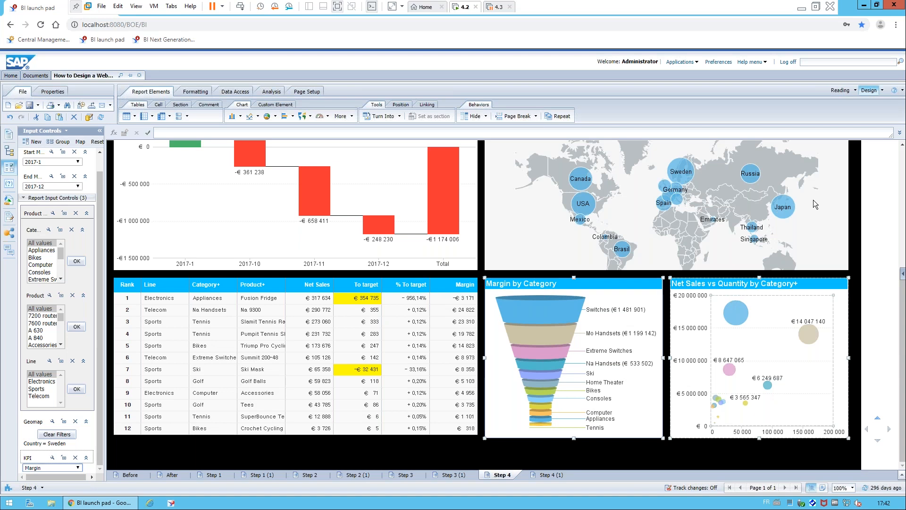
scroll(816, 203, "up", 2)
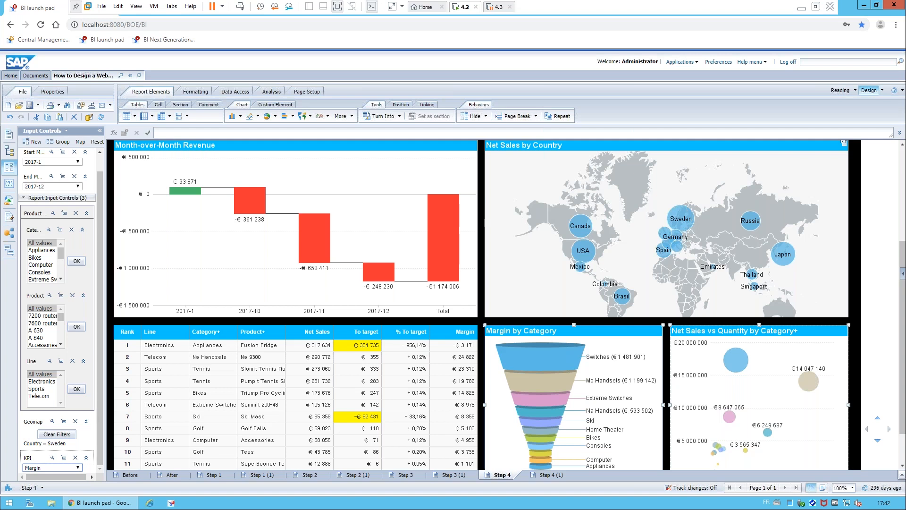
left_click(590, 186)
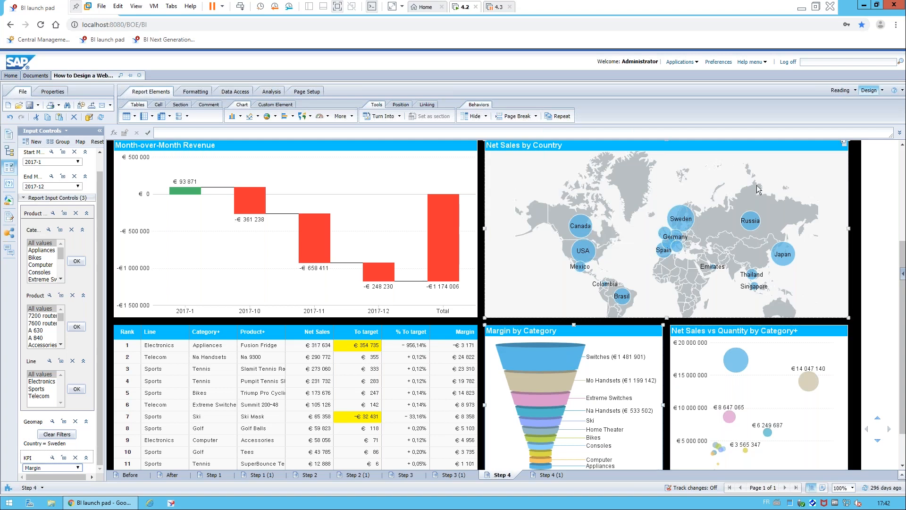
left_click(806, 324)
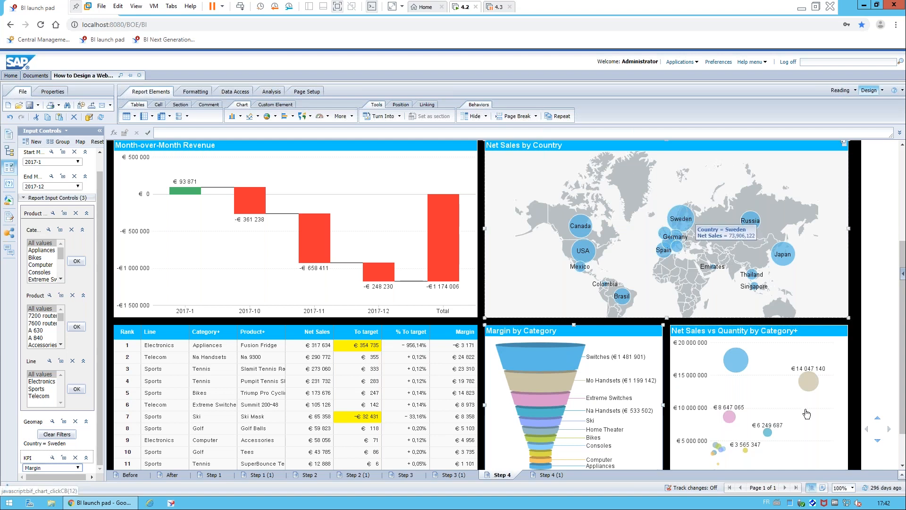
right_click(810, 323)
left_click(826, 339)
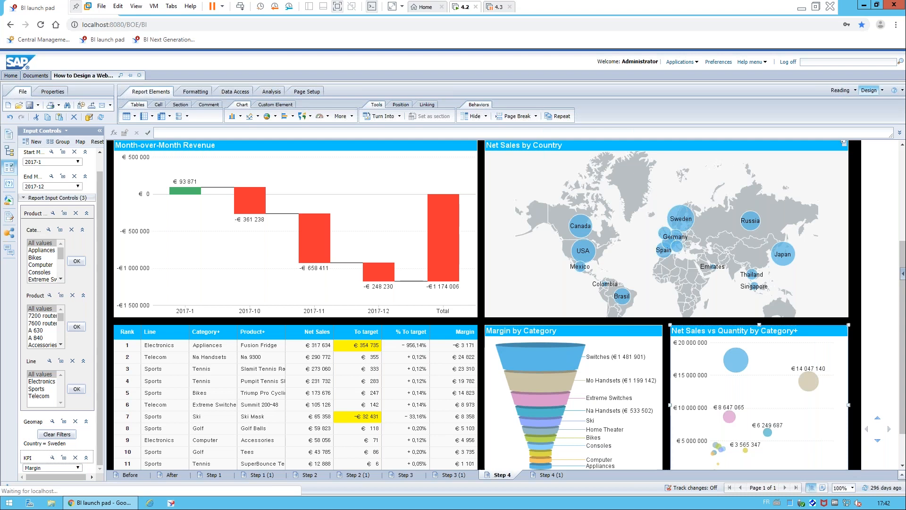
right_click(811, 323)
left_click(830, 352)
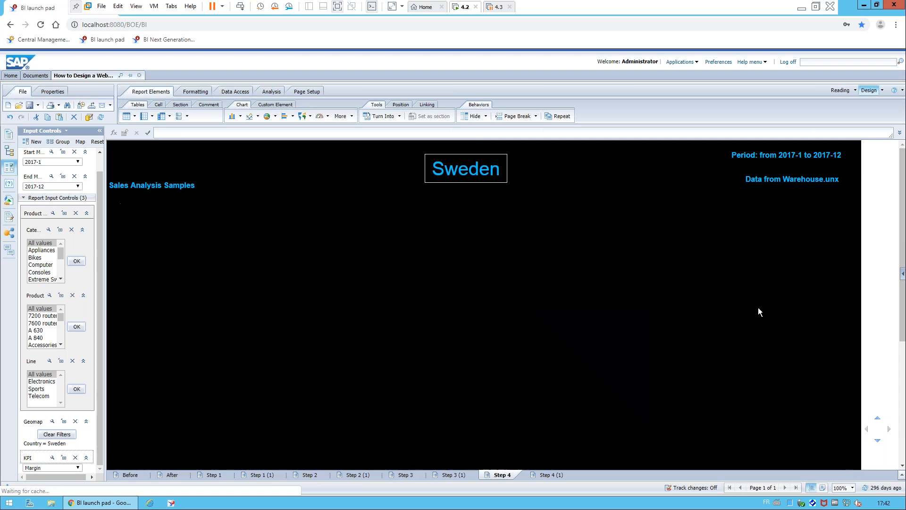
scroll(759, 306, "down", 4)
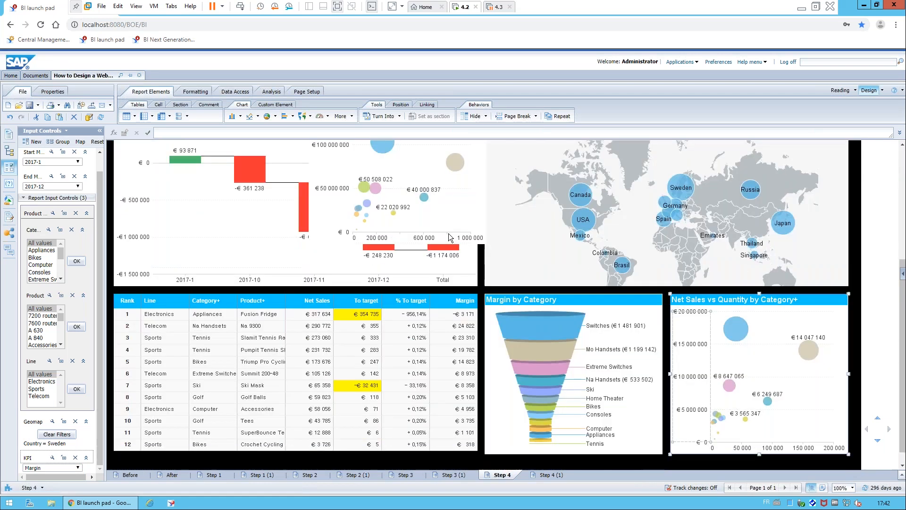
scroll(456, 218, "up", 4)
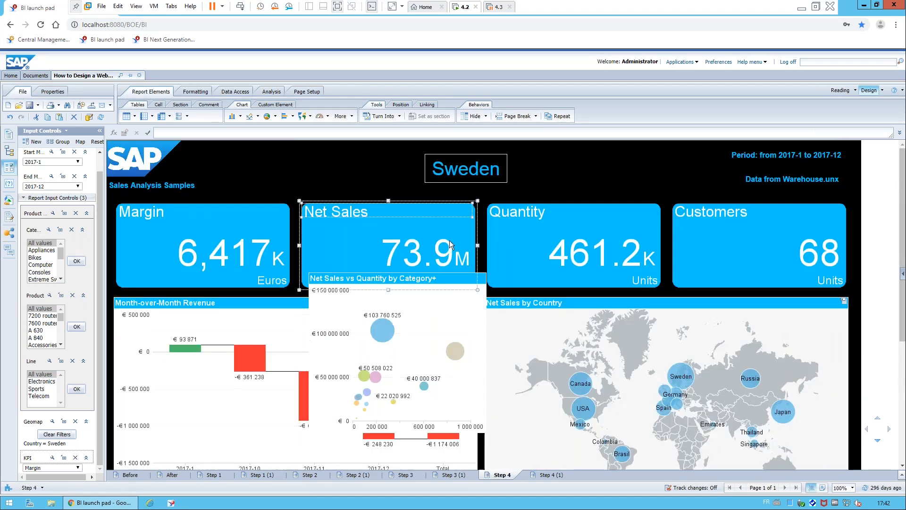
Turn the pasted bubble chart into a Tree Map with Country as rectangle title and Net Sales as rectangle weight.
right_click(470, 271)
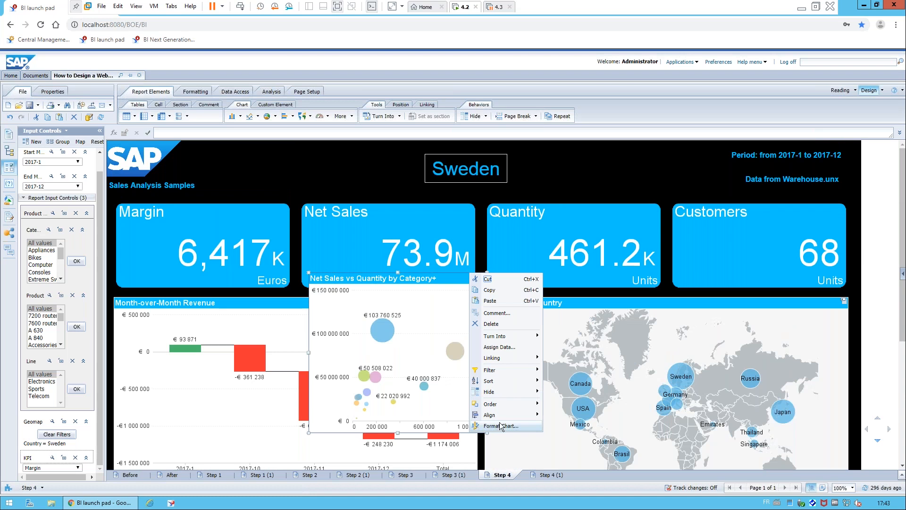
mouse_move(510, 336)
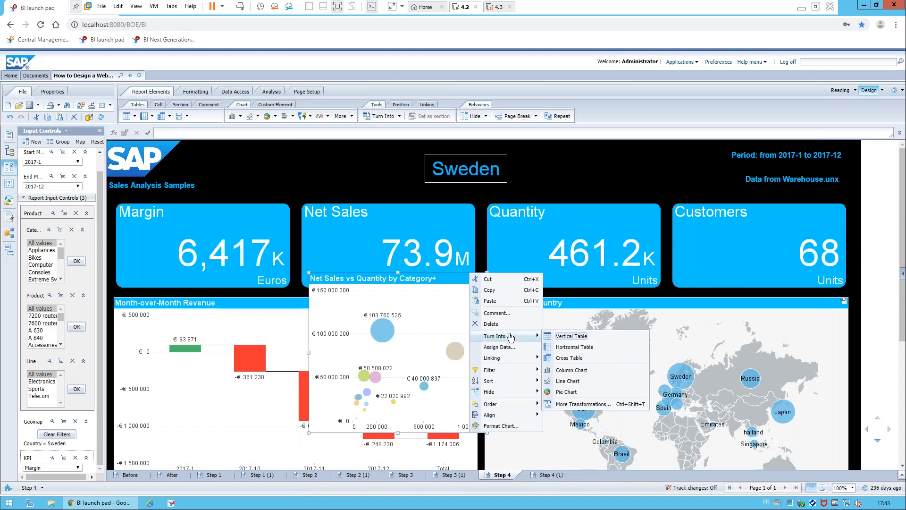
left_click(583, 404)
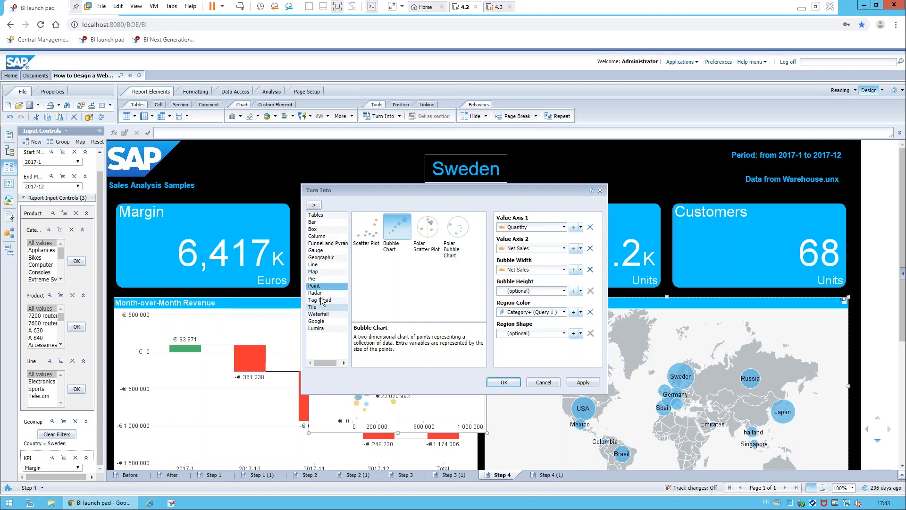
left_click(317, 272)
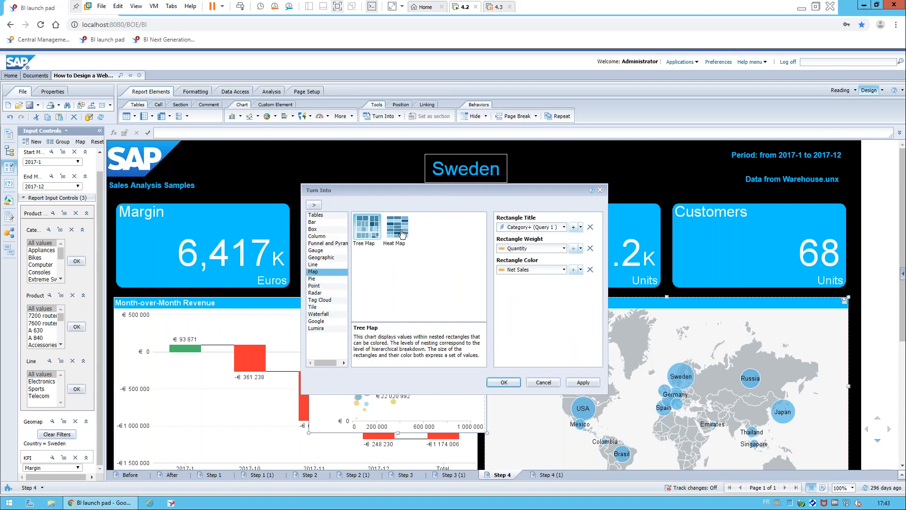
left_click(564, 227)
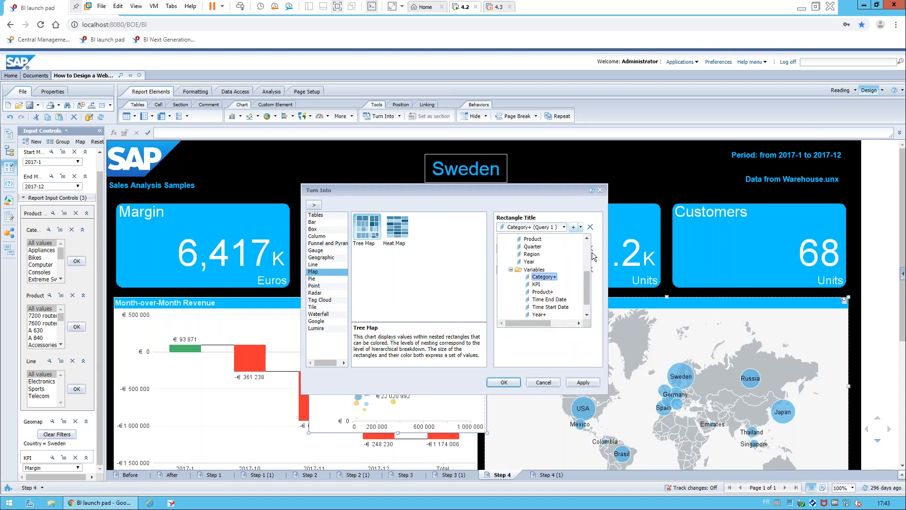
left_click(534, 254)
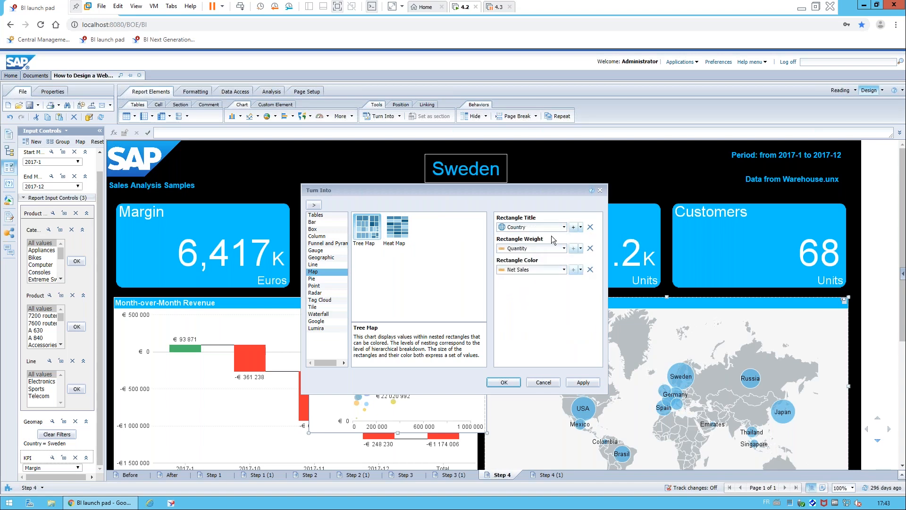
left_click(564, 248)
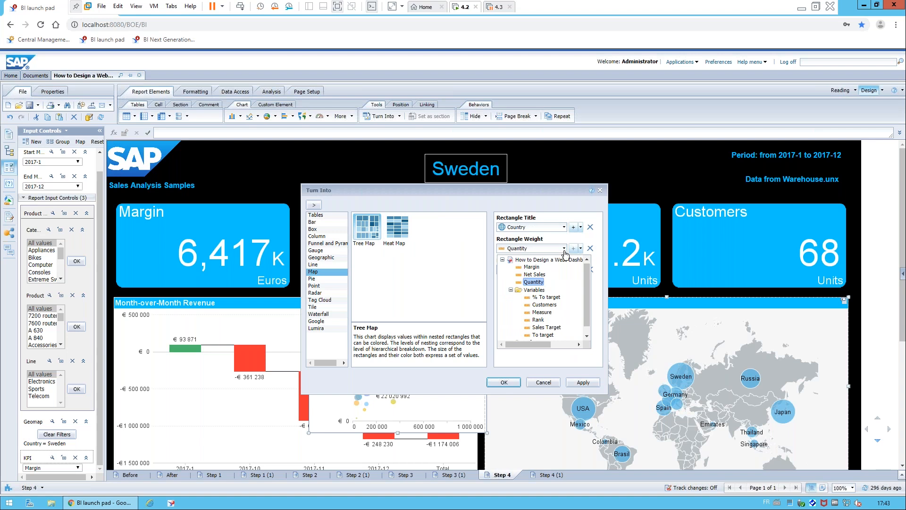
left_click(534, 274)
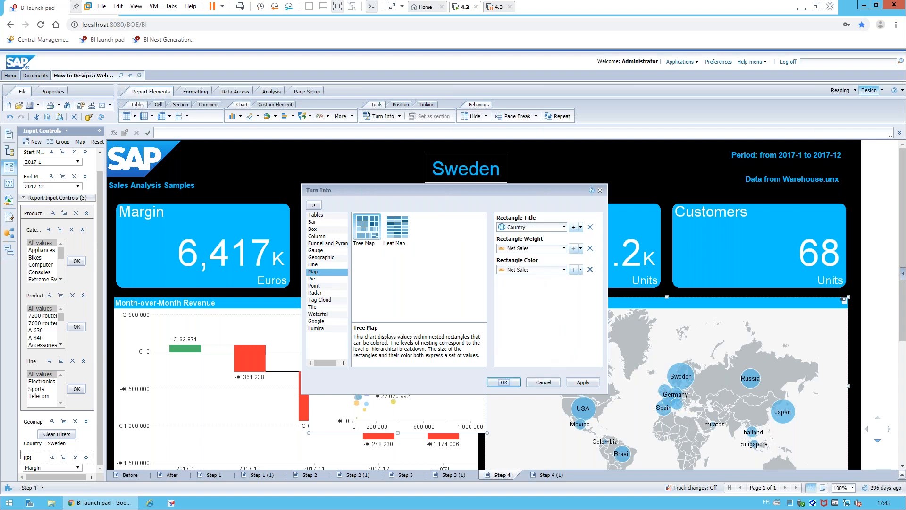
left_click(503, 383)
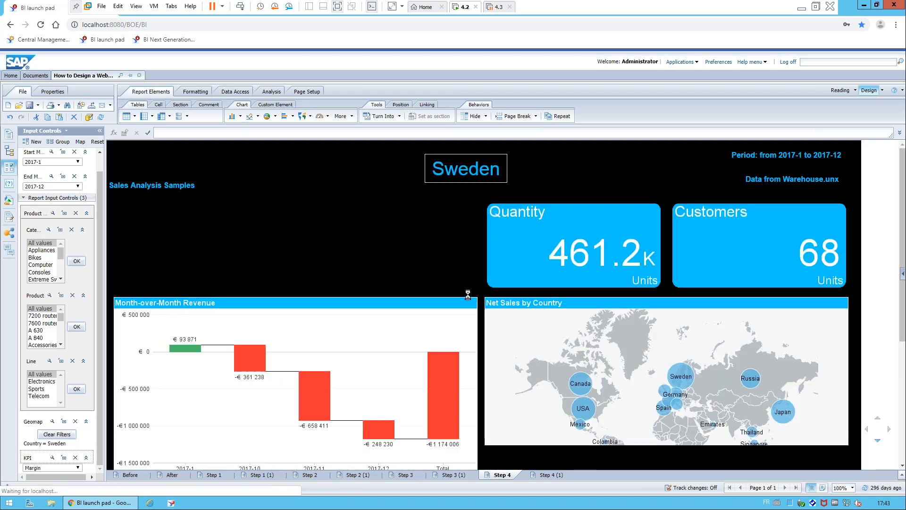
In the tree map's layout formatting, position its left edge 0 cm from the left side of Bubble.
left_click(420, 273)
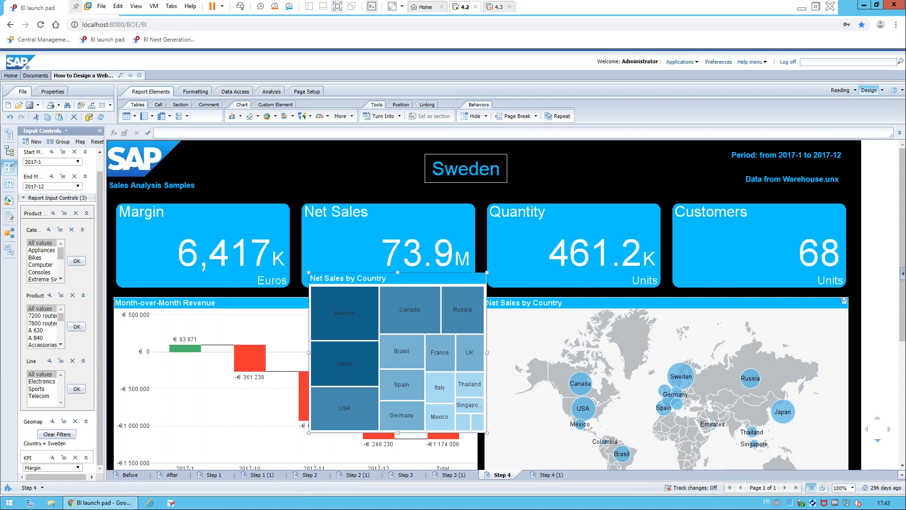
right_click(419, 274)
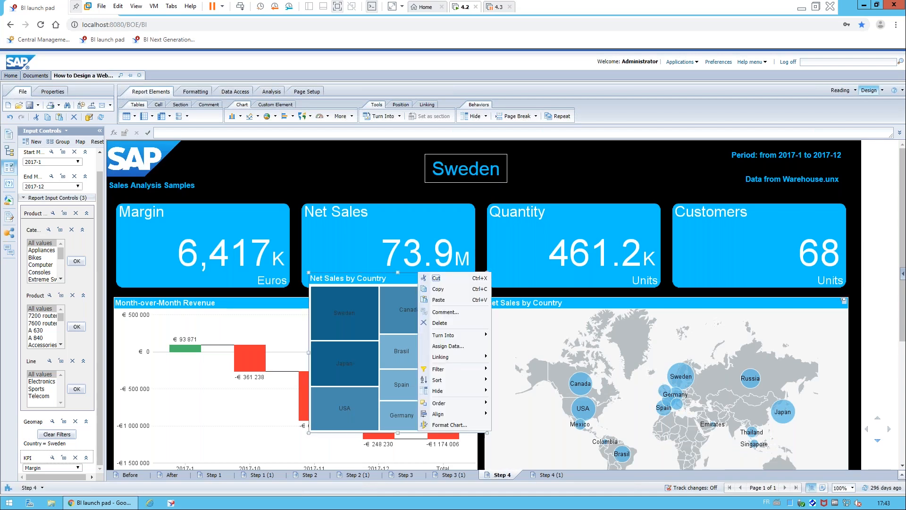
left_click(448, 425)
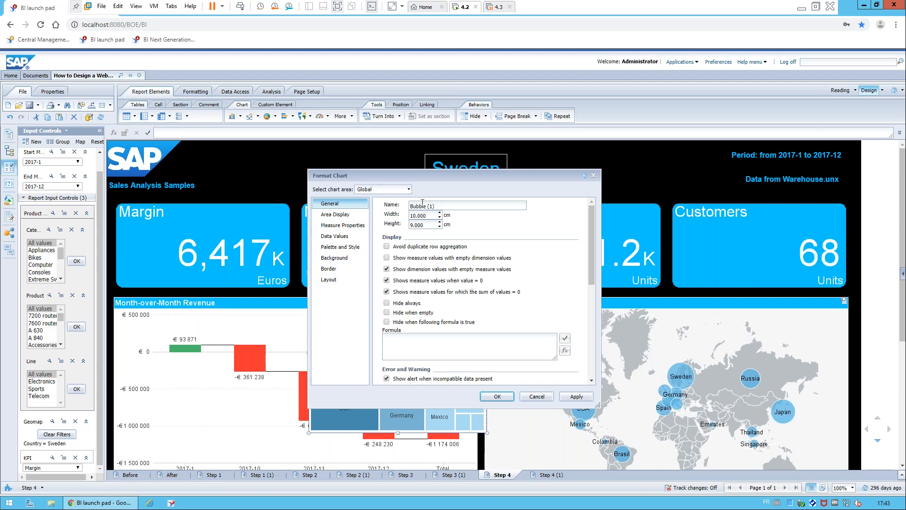
left_click(330, 279)
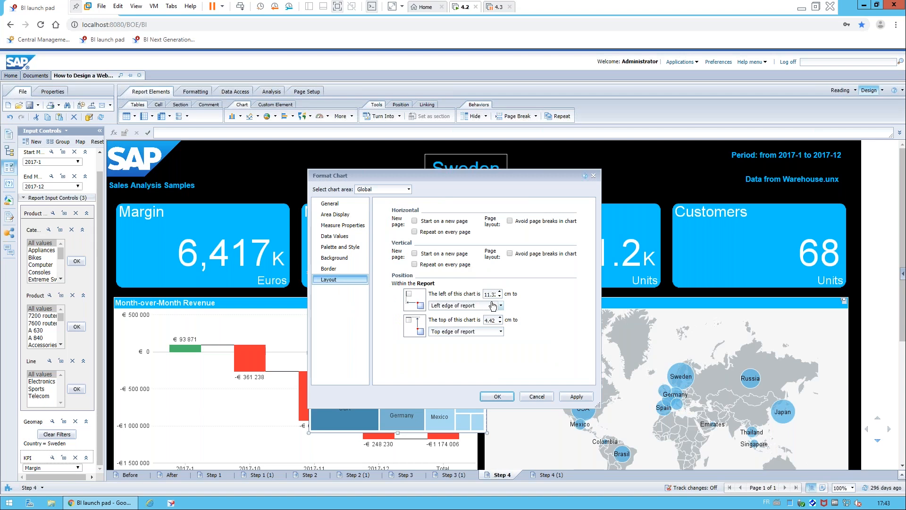
left_click_drag(485, 294, 516, 290)
type("0")
left_click(500, 306)
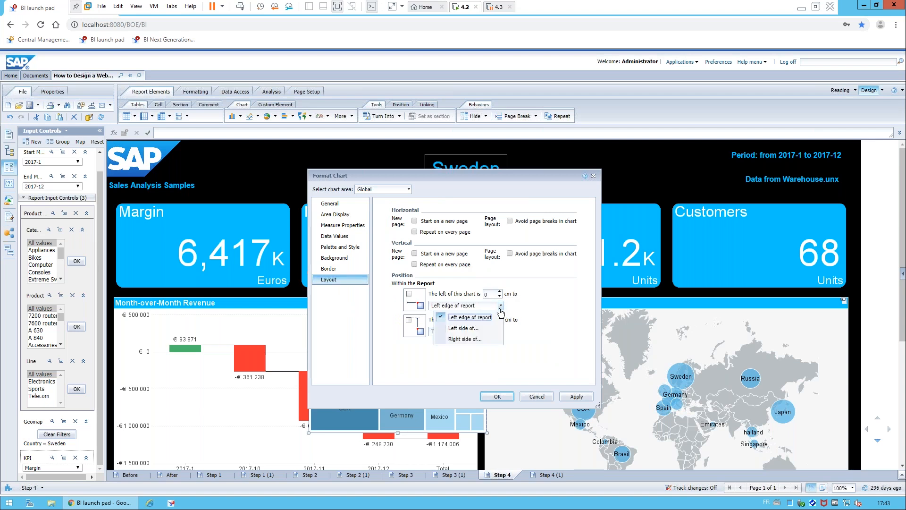
left_click(472, 329)
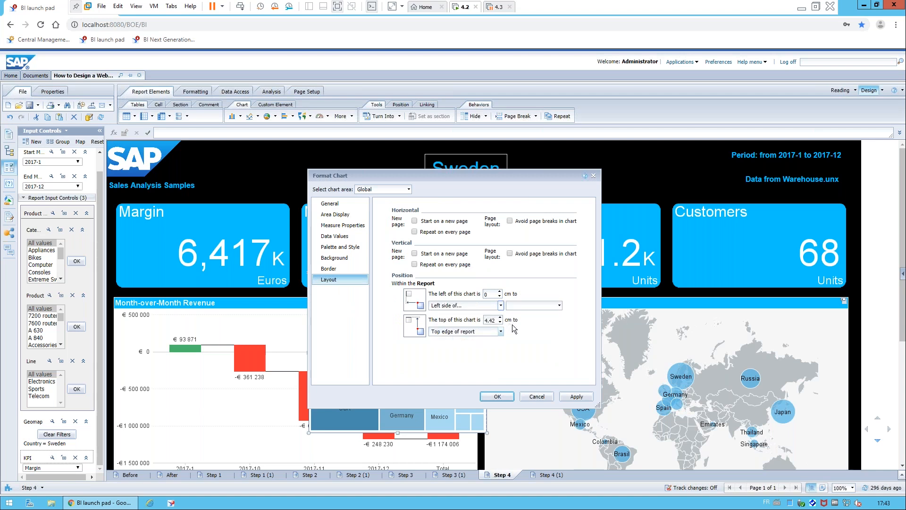
left_click(559, 305)
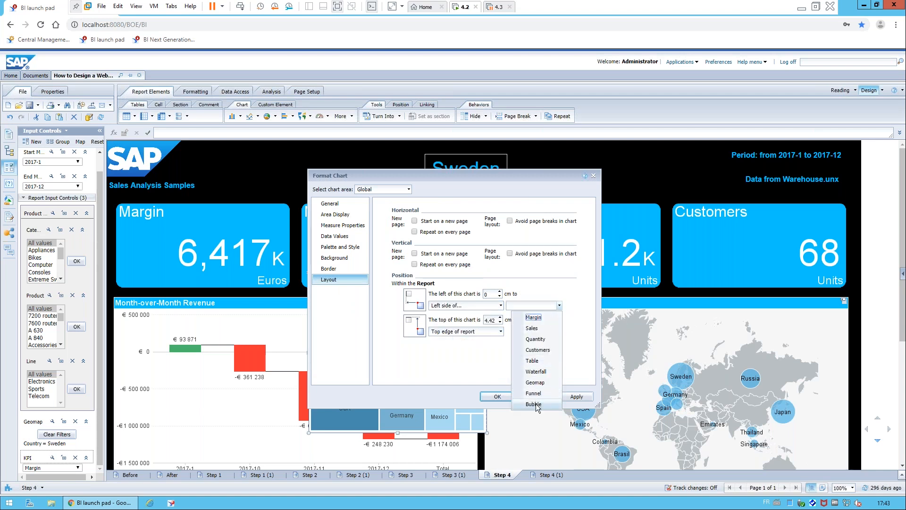
left_click(534, 404)
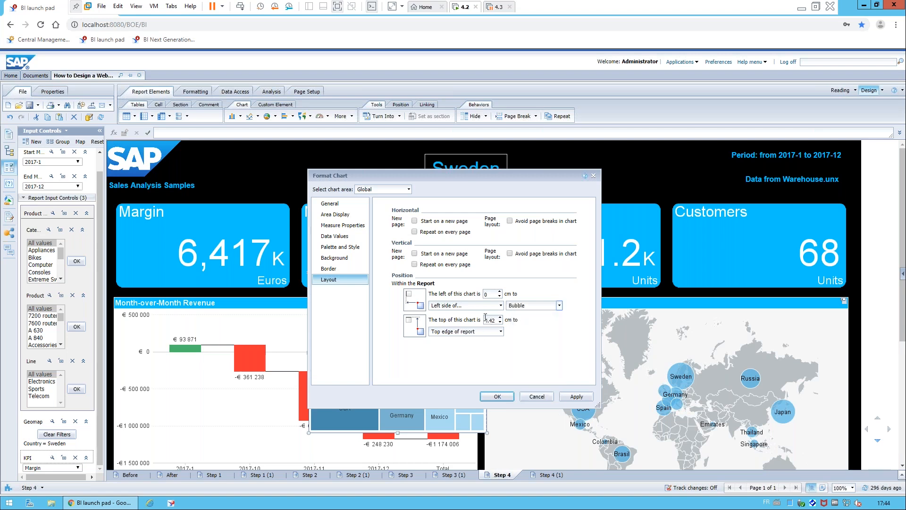
Position the tree map's top 0 cm from the top side of Bubble and apply the layout.
key("Tab")
type("0")
left_click(501, 332)
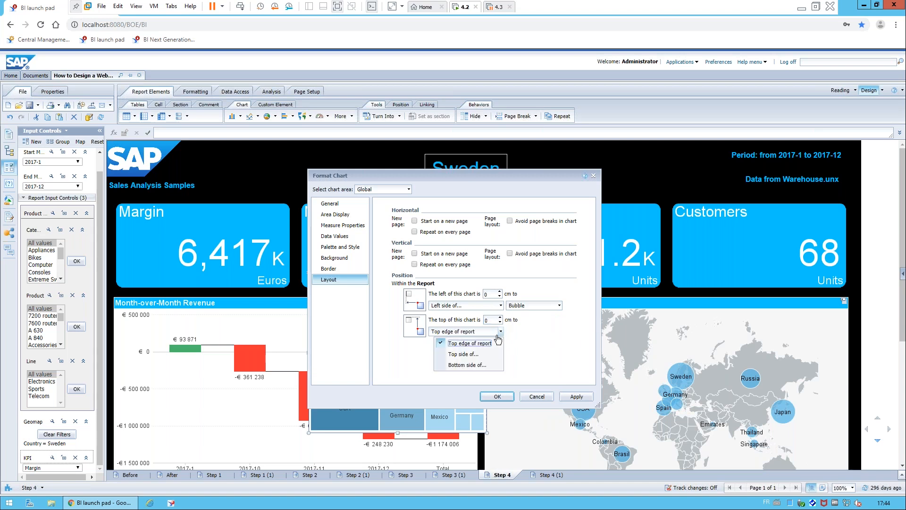
left_click(479, 354)
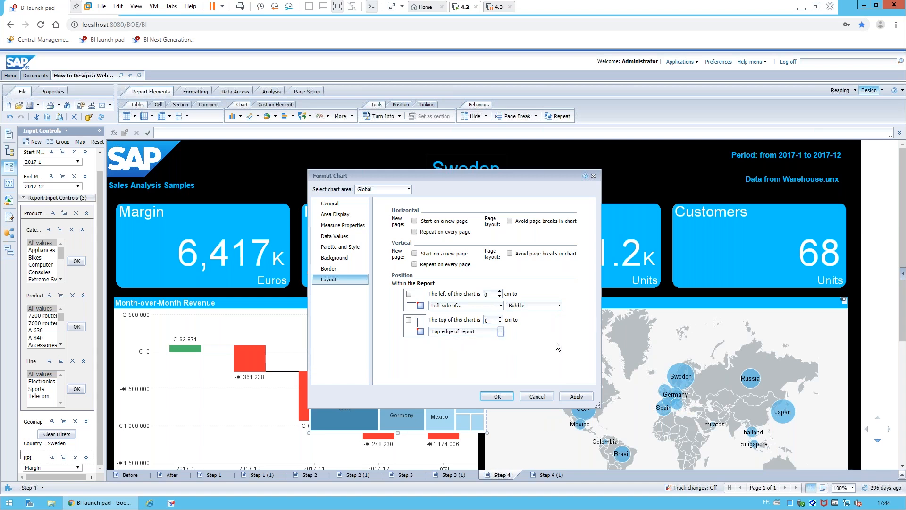
left_click(559, 332)
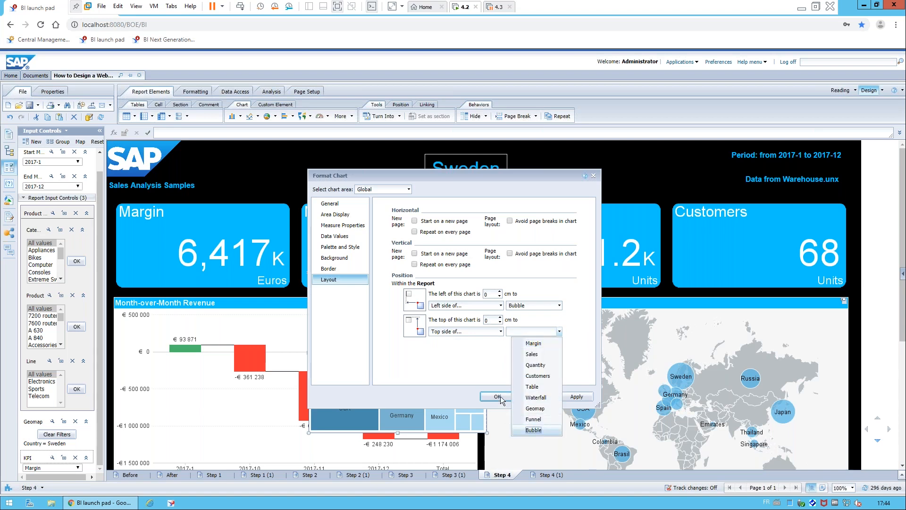
left_click(534, 430)
key("Return")
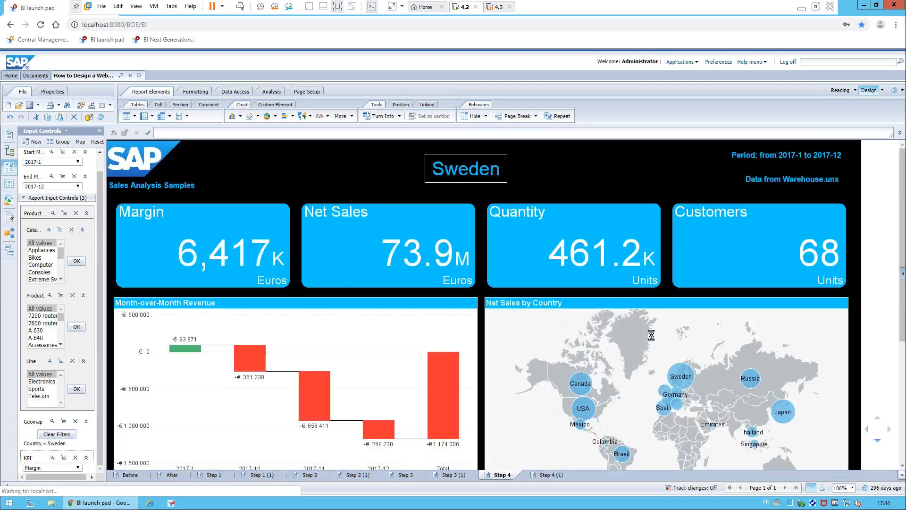
Open the chart formatting of the Net Sales by Country tree map and enable hiding it when a formula is true.
scroll(822, 417, "down", 2)
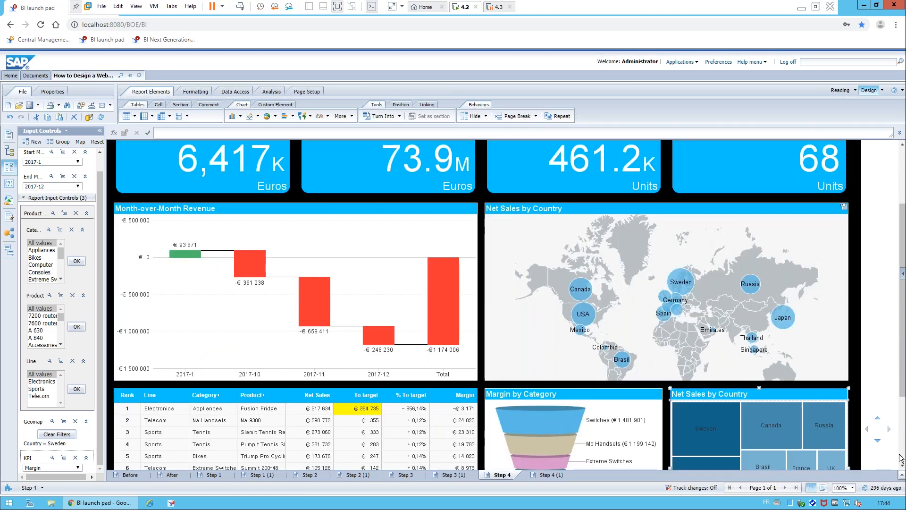
scroll(902, 468, "down", 2)
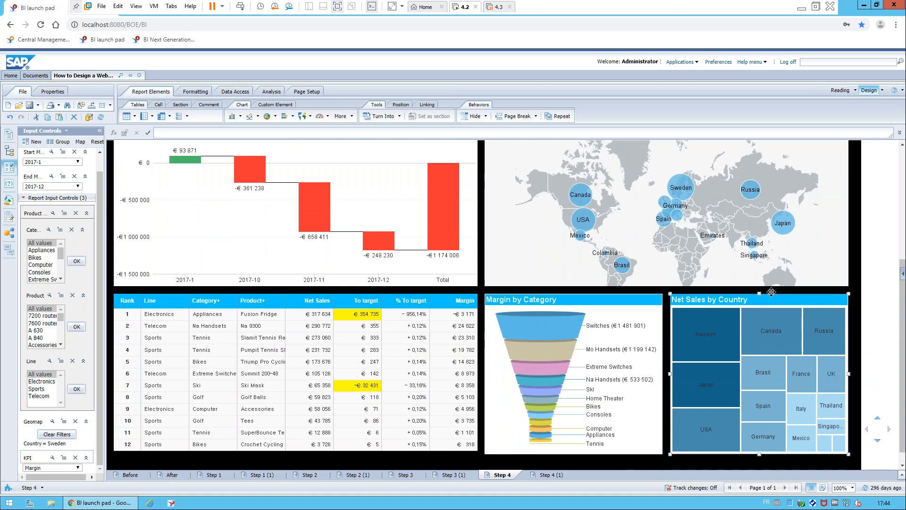
right_click(771, 293)
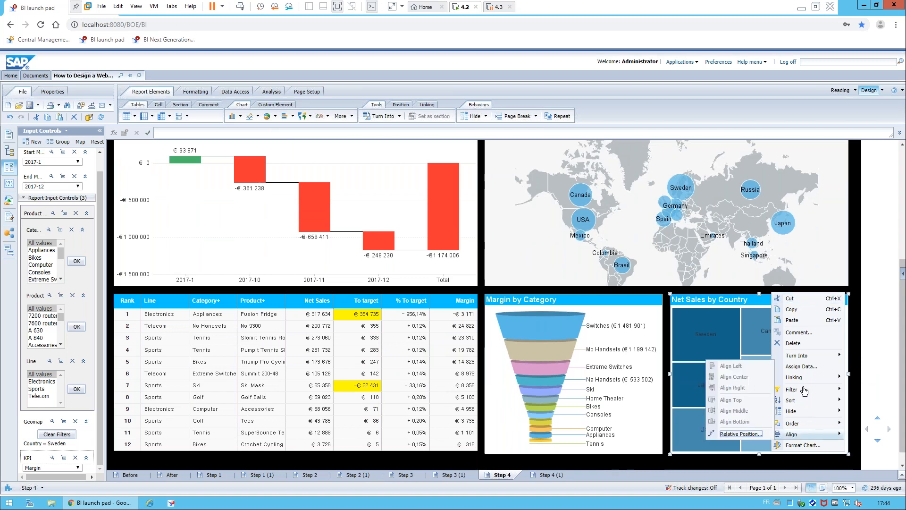
left_click(803, 447)
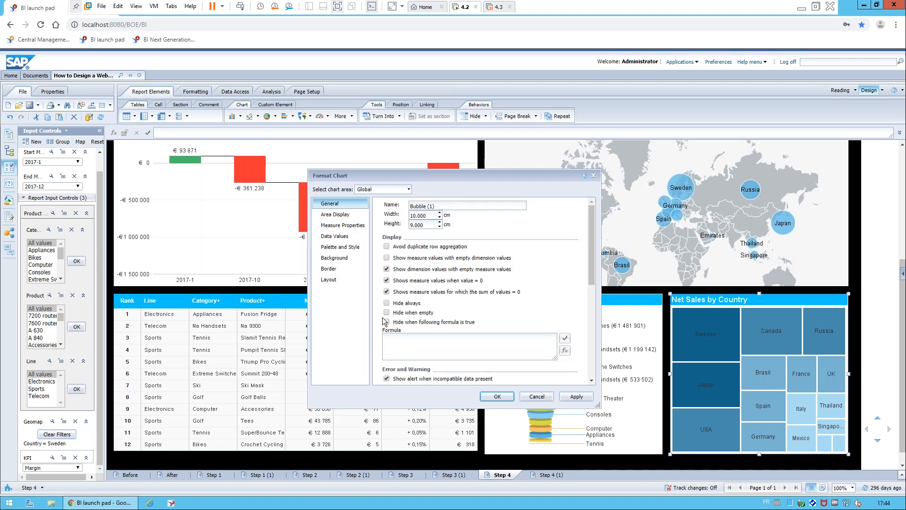
left_click(386, 322)
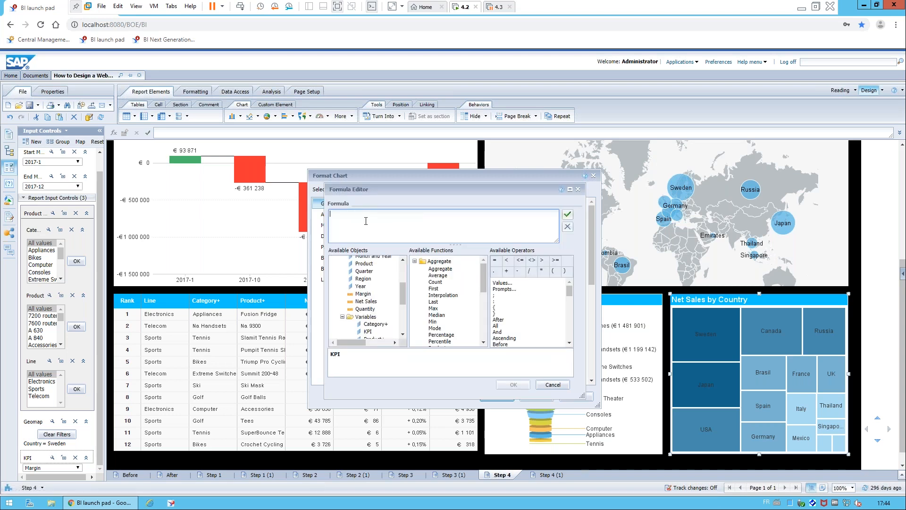
Set the tree map's hide formula to =Count([Country]) = 1, validate it and apply the formatting.
type("=Count(")
scroll(403, 267, "up", 1)
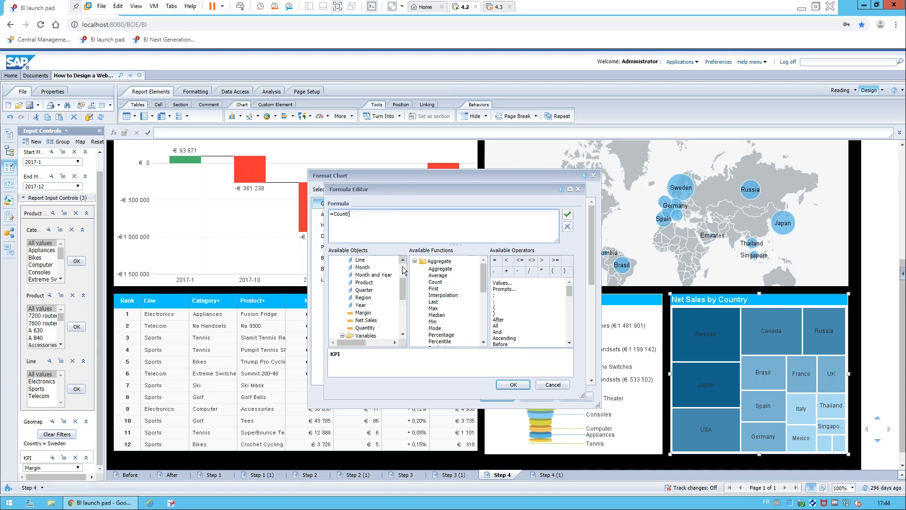
scroll(402, 268, "up", 2)
left_click(364, 276)
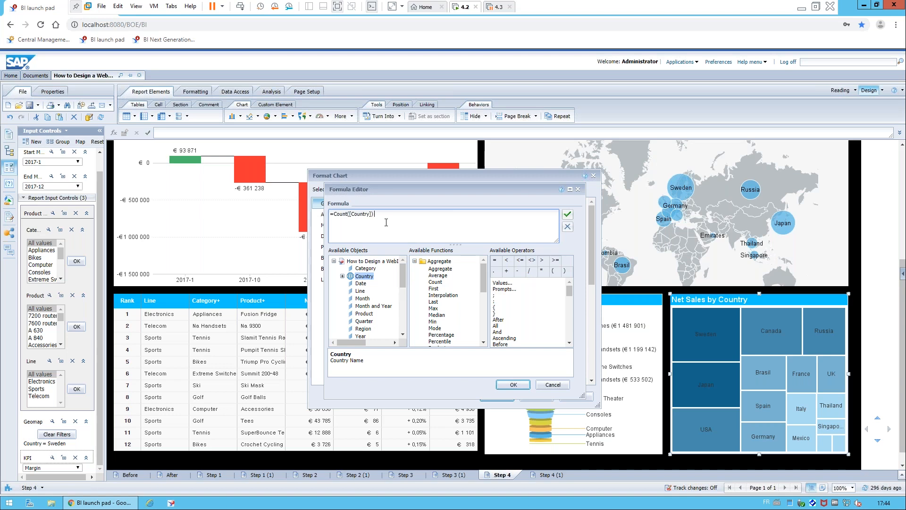
type("1")
left_click(567, 215)
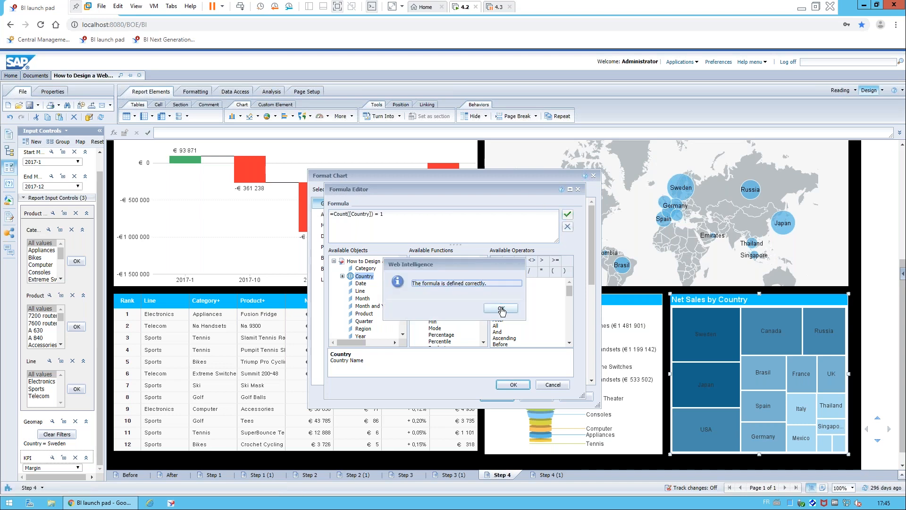
left_click(501, 309)
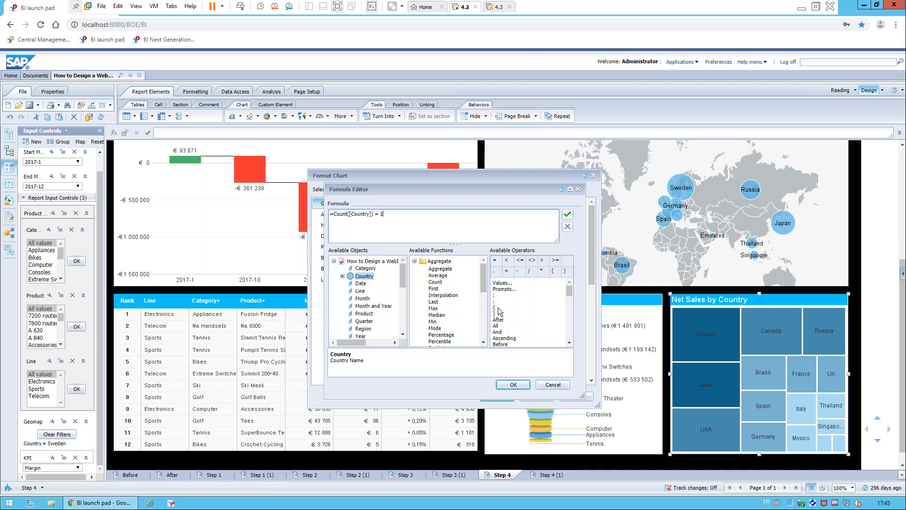
left_click(513, 384)
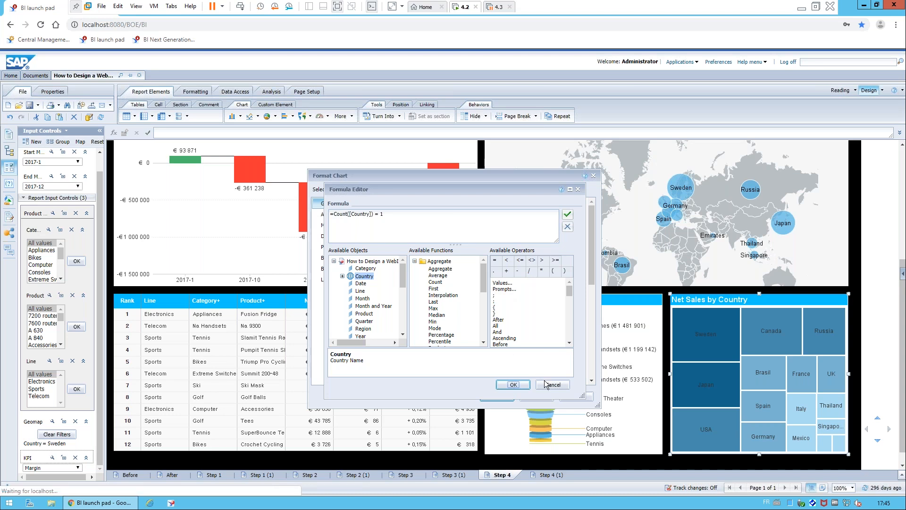
left_click(499, 397)
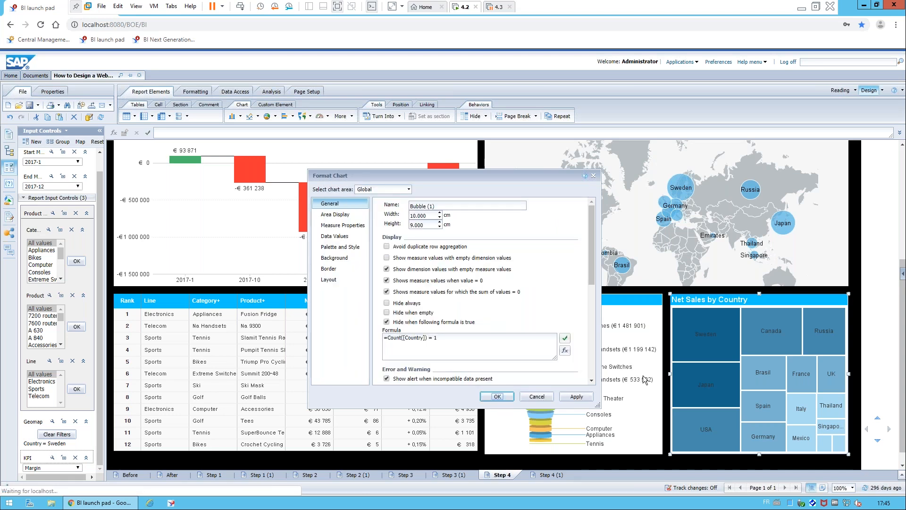
left_click(711, 337)
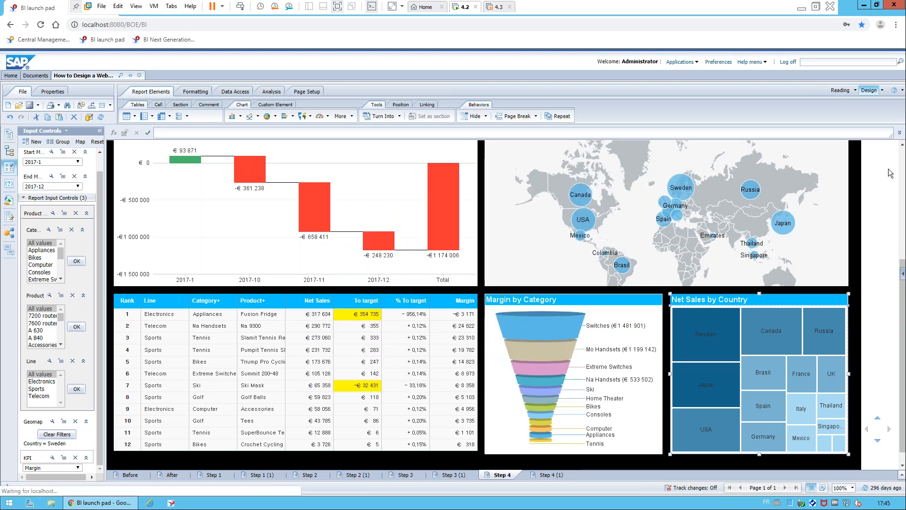
Edit the map's input control and add Bubble (1) to its dependencies.
scroll(901, 159, "up", 5)
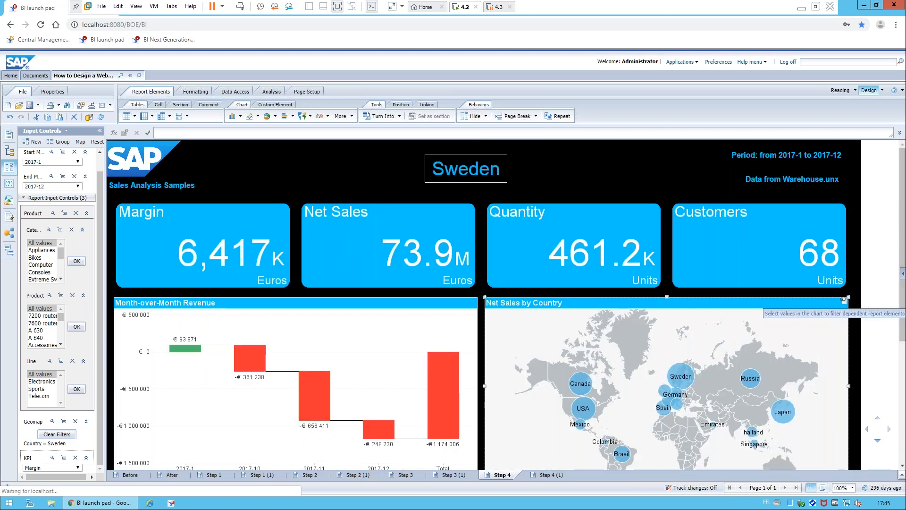
left_click(844, 300)
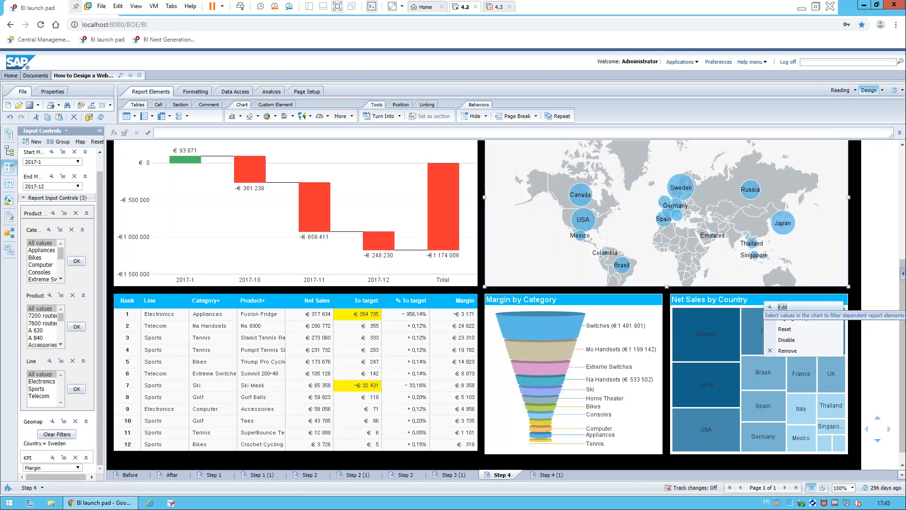
left_click(782, 307)
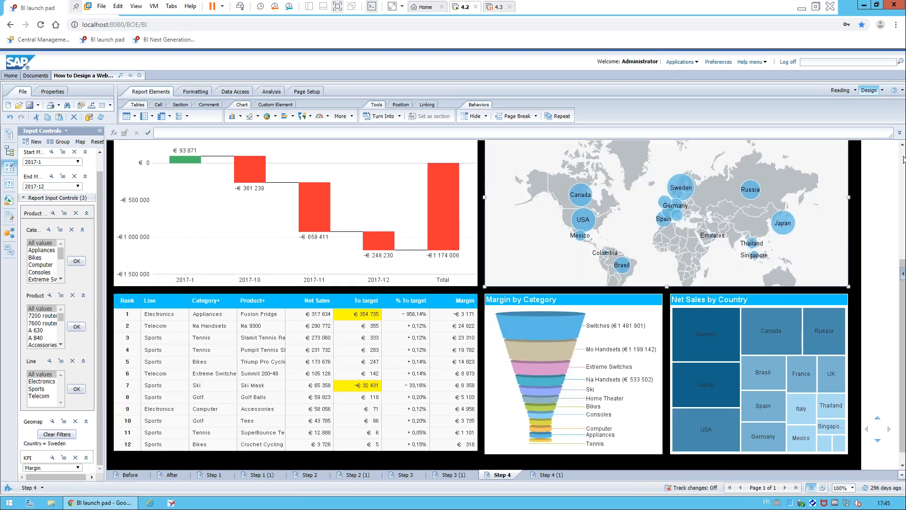
left_click(391, 170)
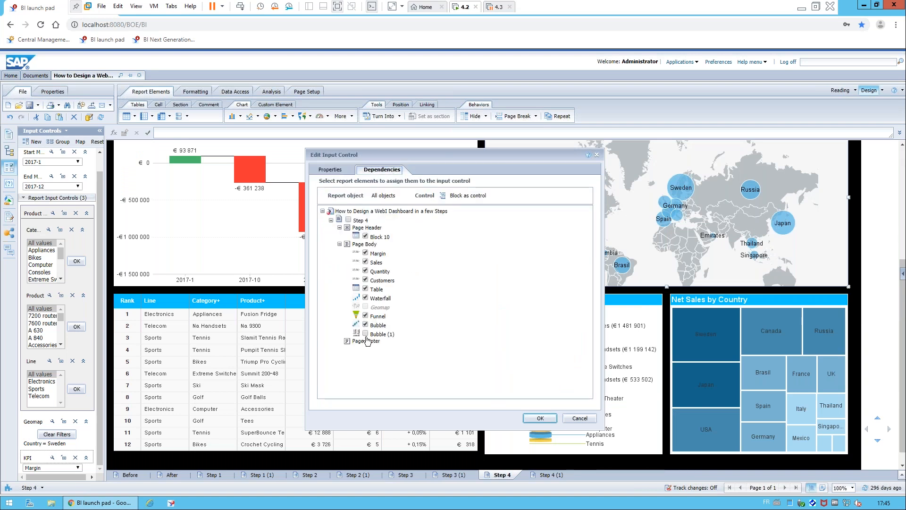
left_click(366, 334)
left_click(550, 419)
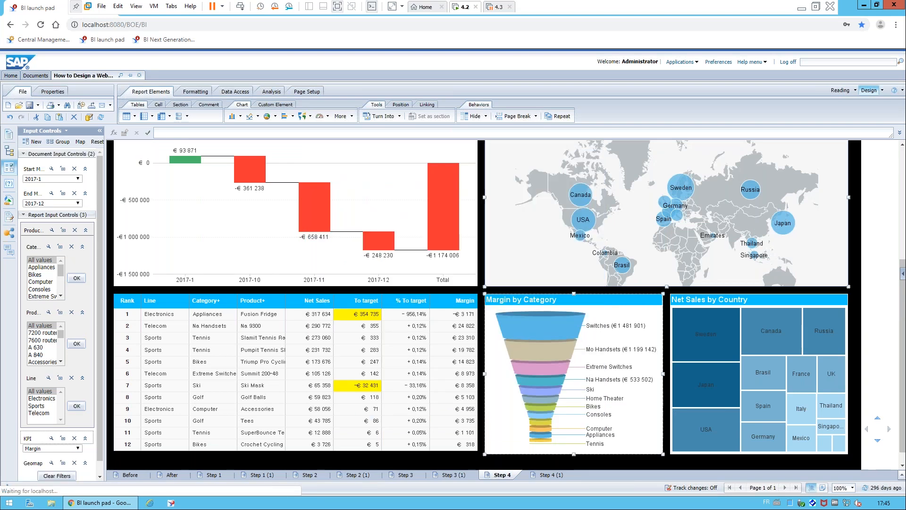
Filter the dashboard on Sweden and check which chart appears beside the Margin by Category funnel.
scroll(682, 182, "down", 3)
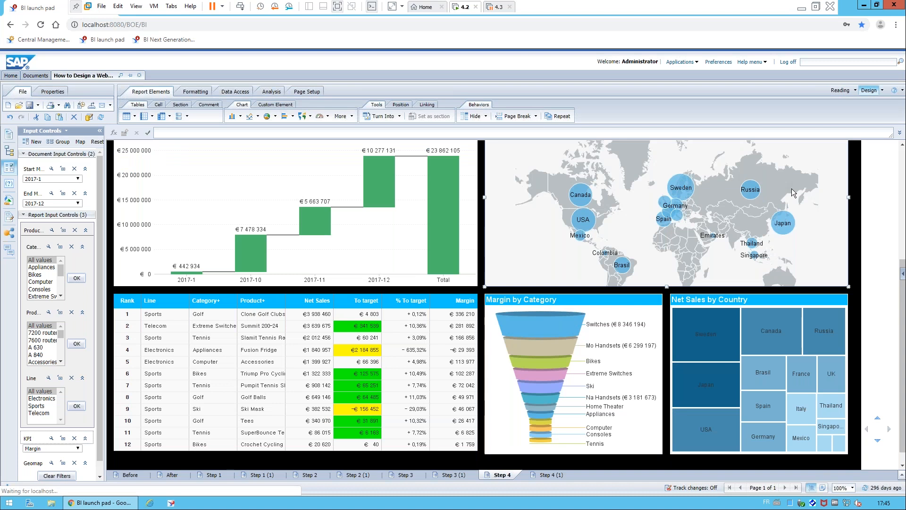
left_click(754, 357)
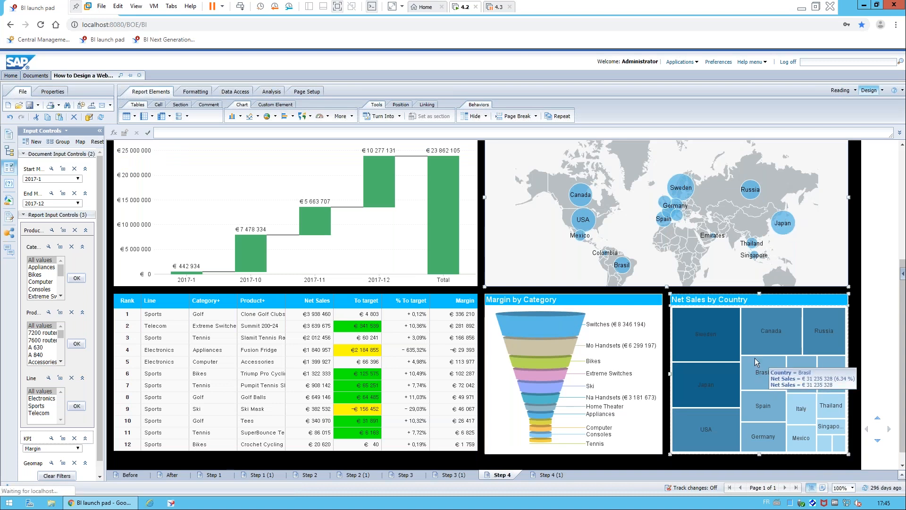
scroll(707, 303, "down", 4)
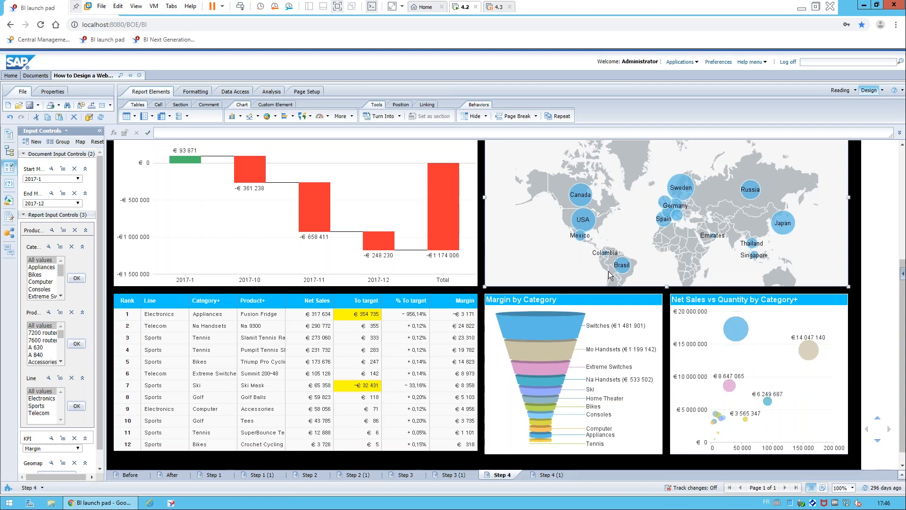
scroll(589, 283, "up", 1)
scroll(57, 386, "down", 1)
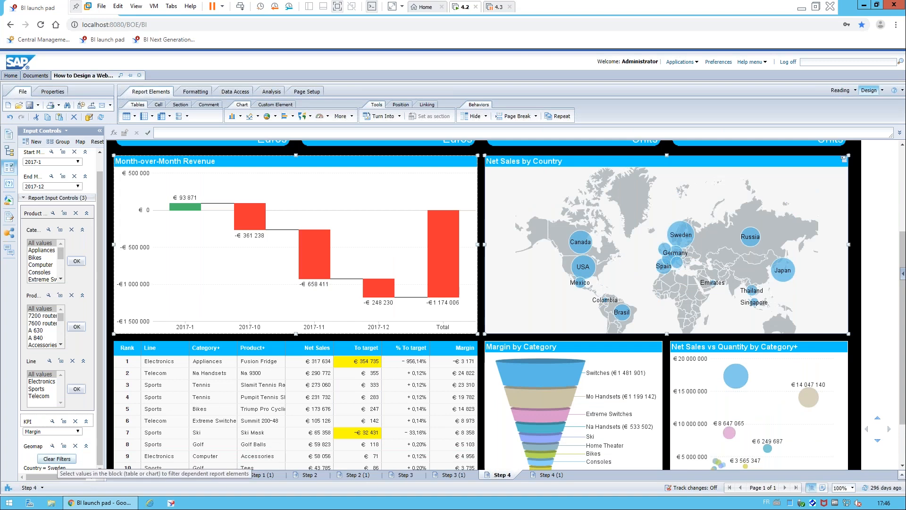
Clear the Geomap filter and review the charts and KPI tiles for all countries.
left_click(56, 458)
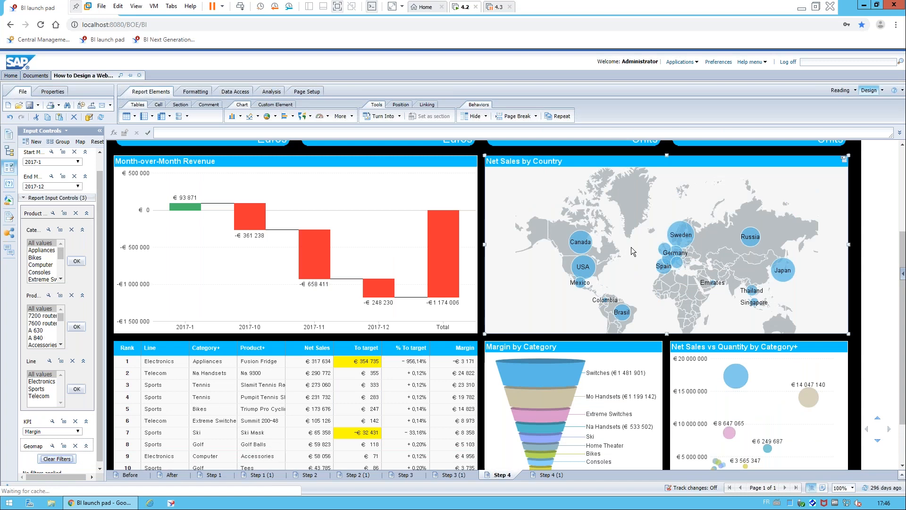
scroll(790, 415, "down", 3)
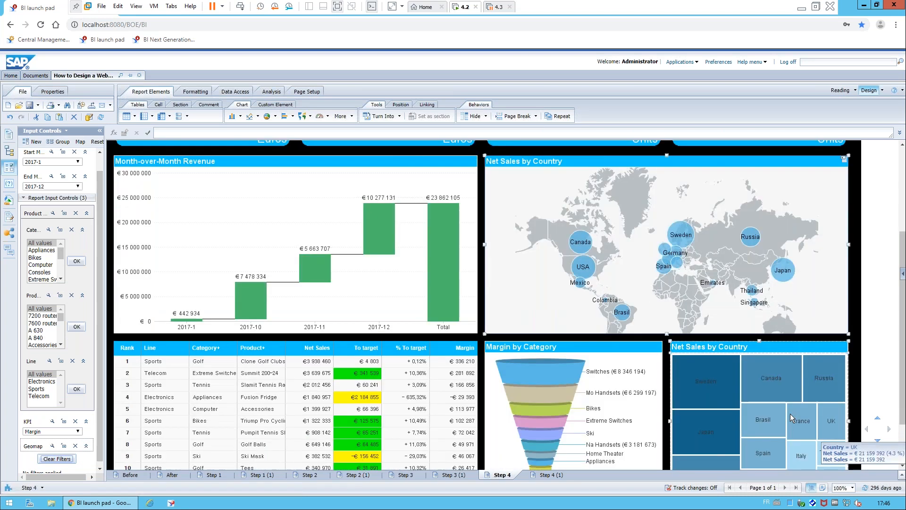
mouse_move(582, 283)
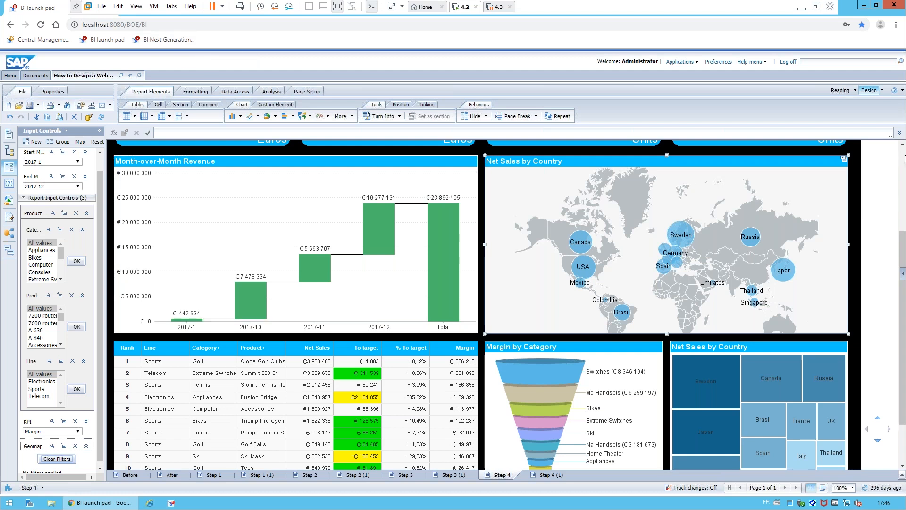
scroll(307, 180, "up", 3)
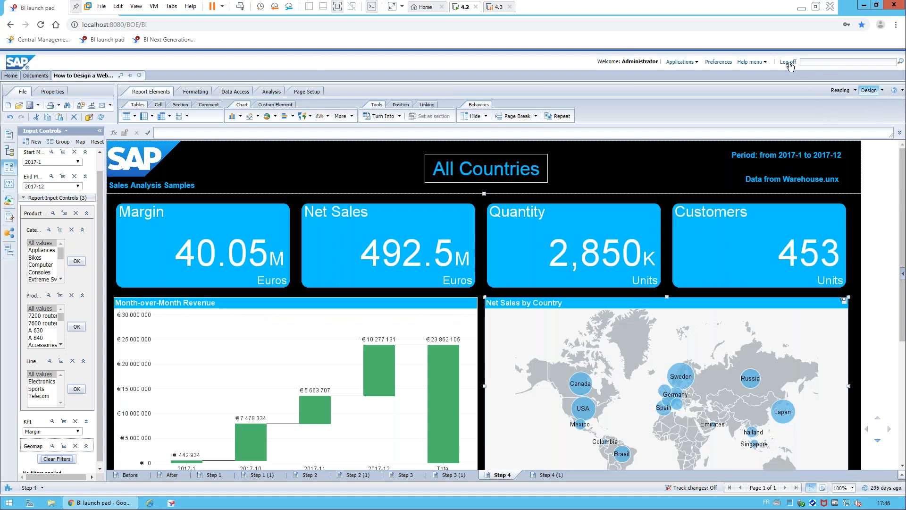
Log off from the classic BI launch pad and sign in to the BI Next Generation launch pad.
left_click(501, 80)
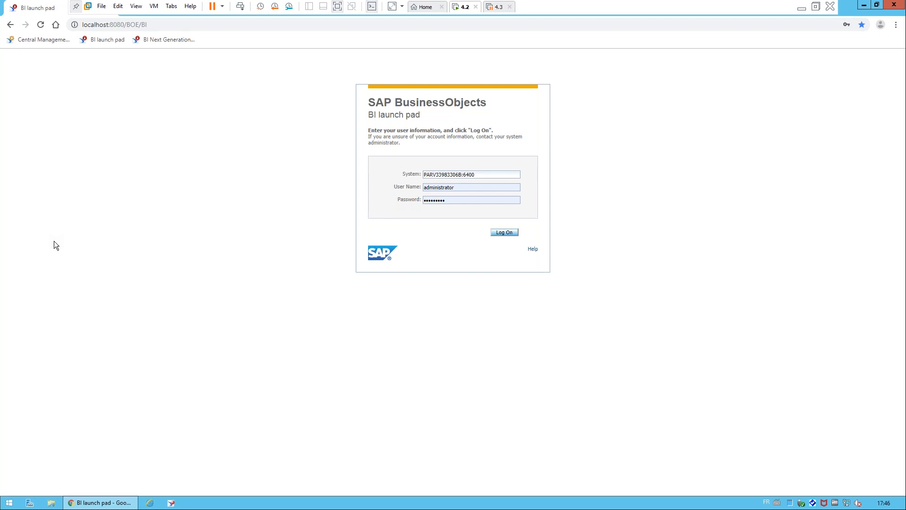
left_click(155, 41)
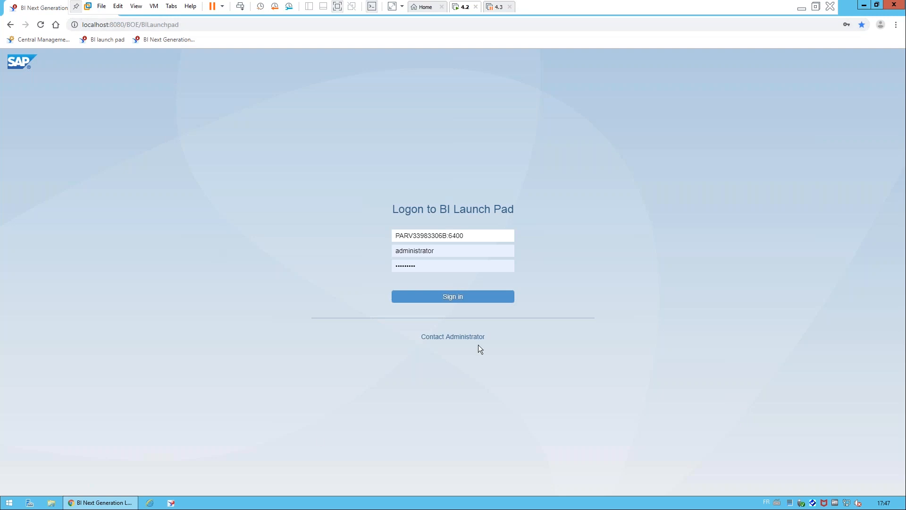
left_click(461, 298)
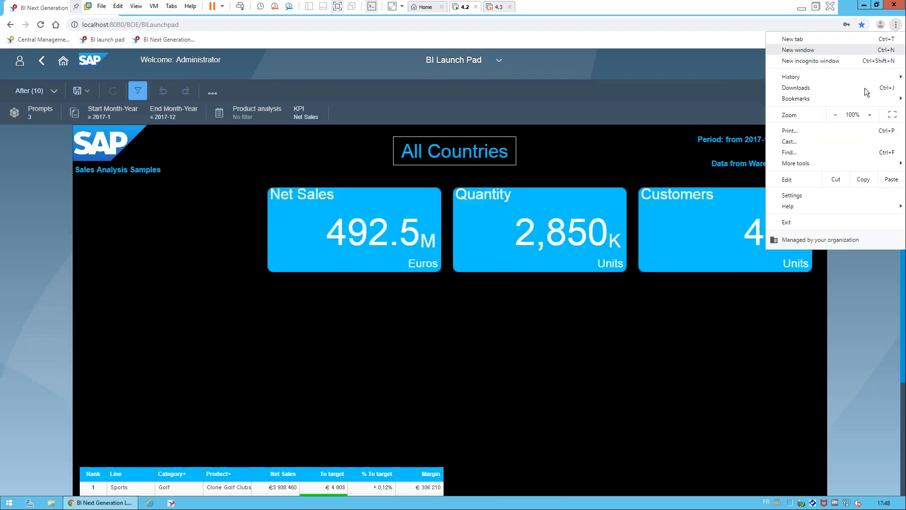
Show the After report in full-screen mode and zoom it to fit the whole page.
mouse_move(839, 165)
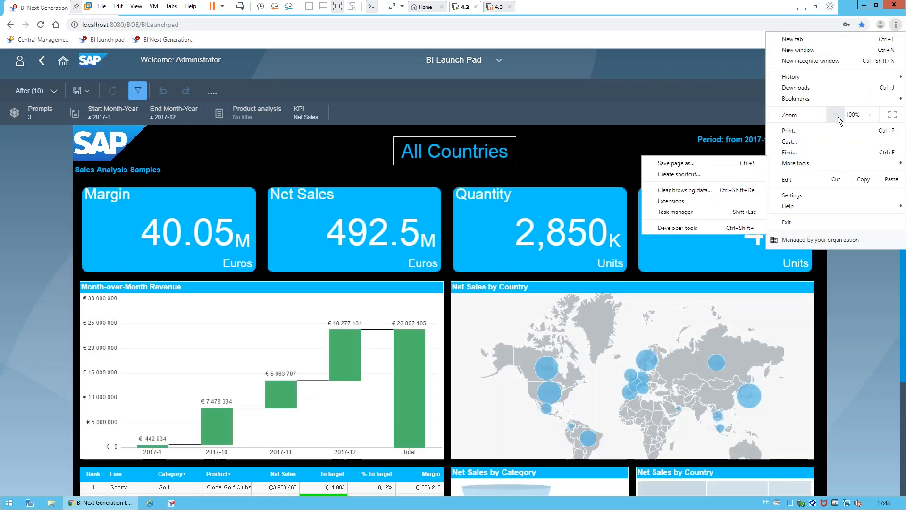
left_click(891, 116)
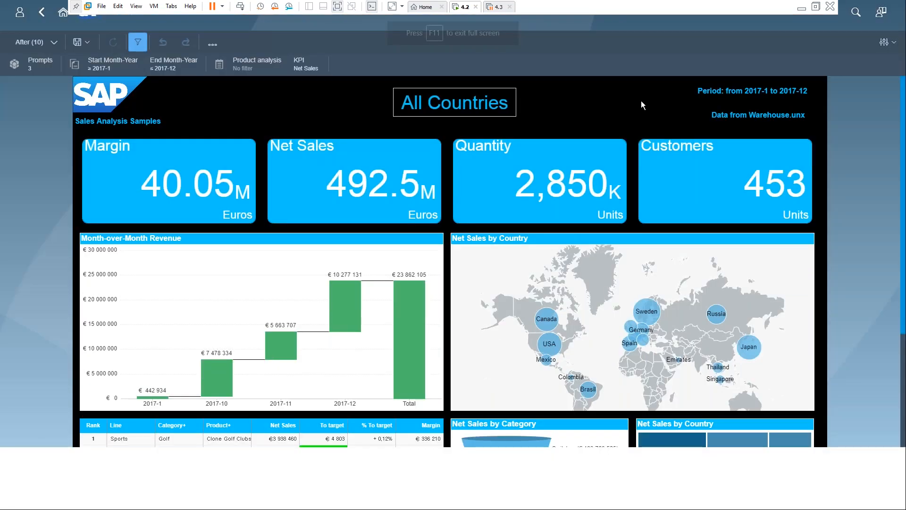
mouse_move(598, 414)
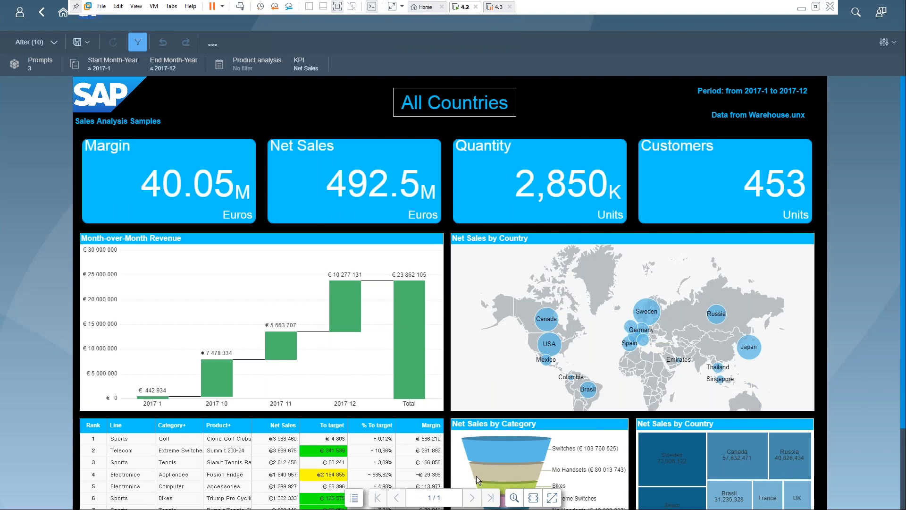
left_click(553, 498)
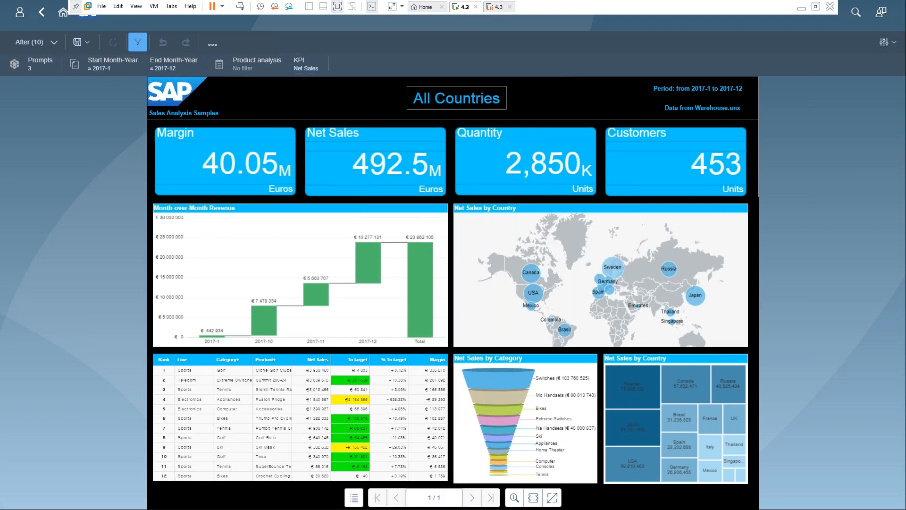
Filter the dashboard on Sweden from the map and switch the KPI input control to Margin.
left_click(613, 268)
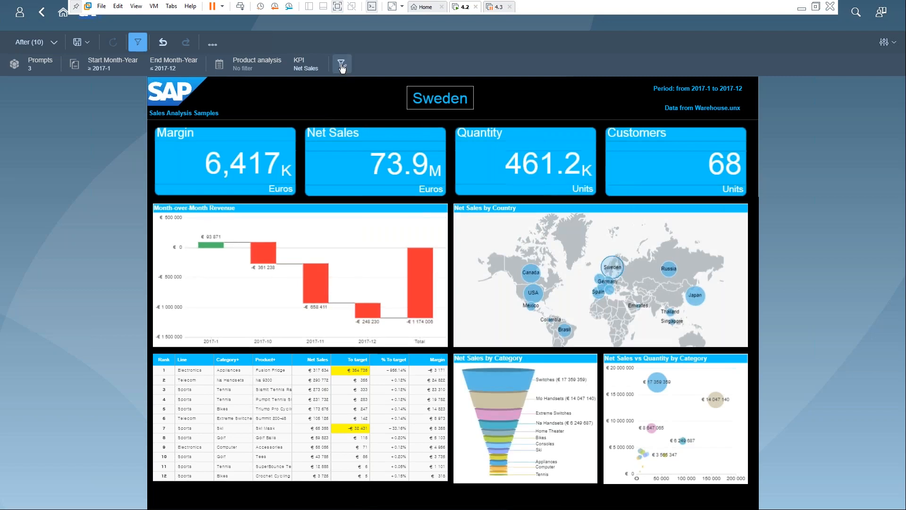
left_click(303, 69)
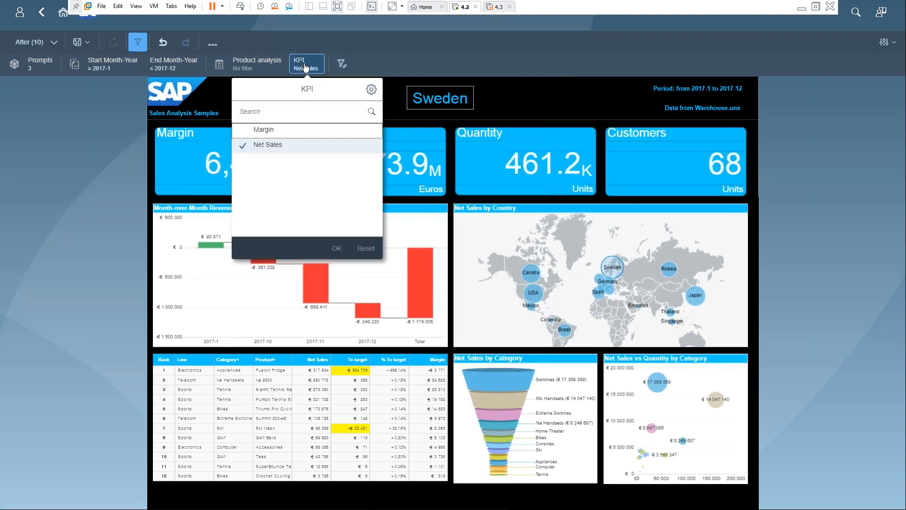
left_click(266, 137)
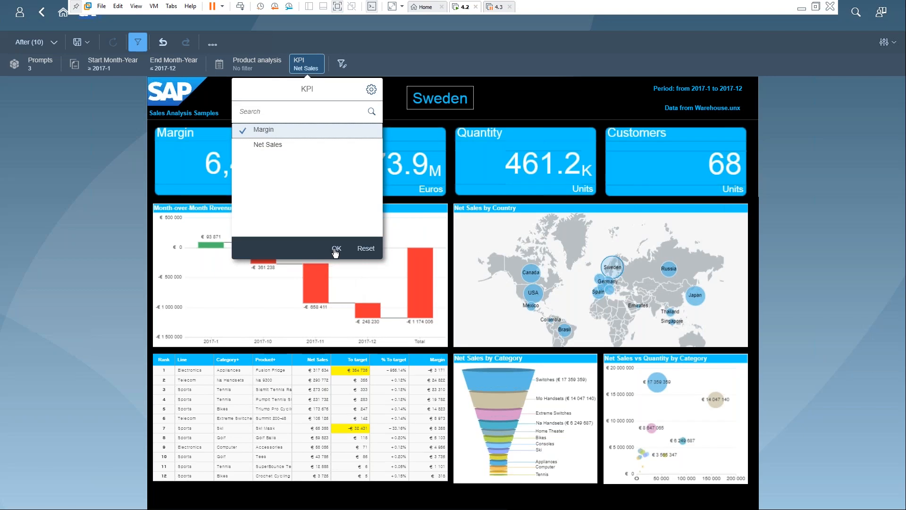
left_click(632, 293)
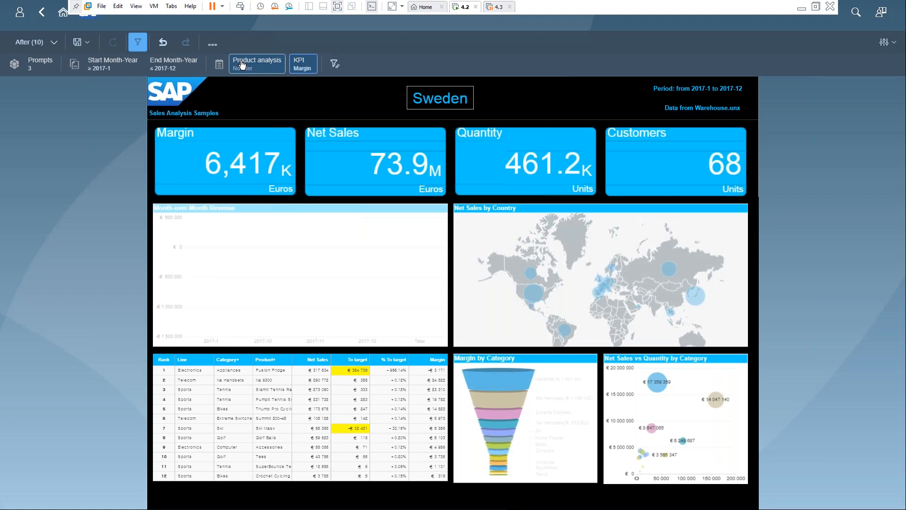
Add a Line filter to the Product analysis group and restrict it to Electronics only.
left_click(242, 64)
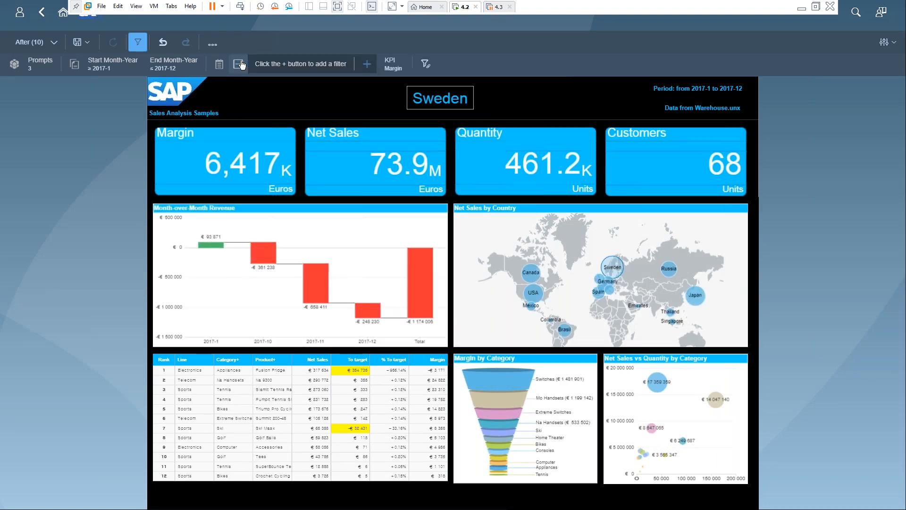
left_click(369, 68)
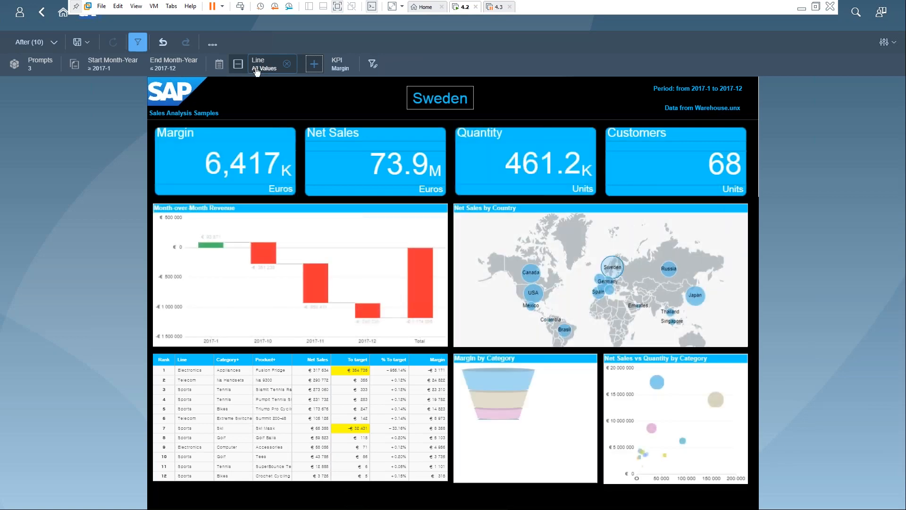
left_click(256, 71)
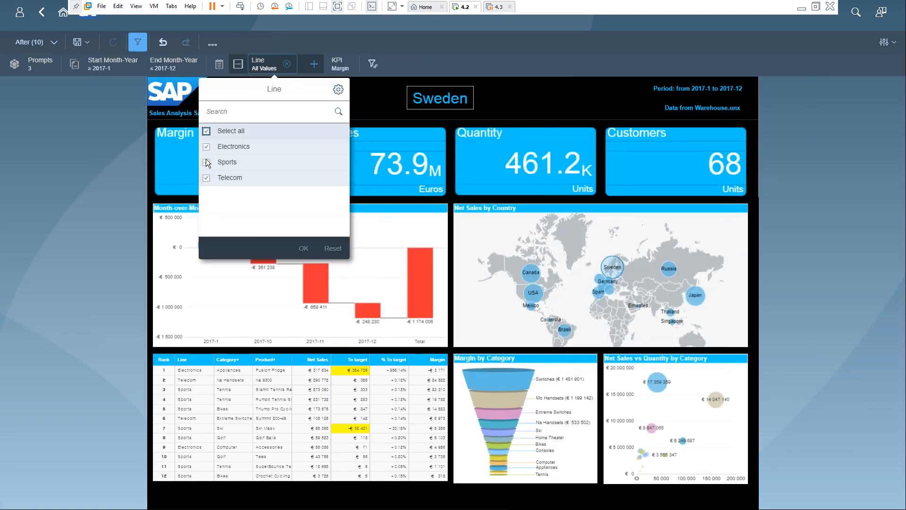
left_click(206, 131)
left_click(206, 147)
left_click(304, 248)
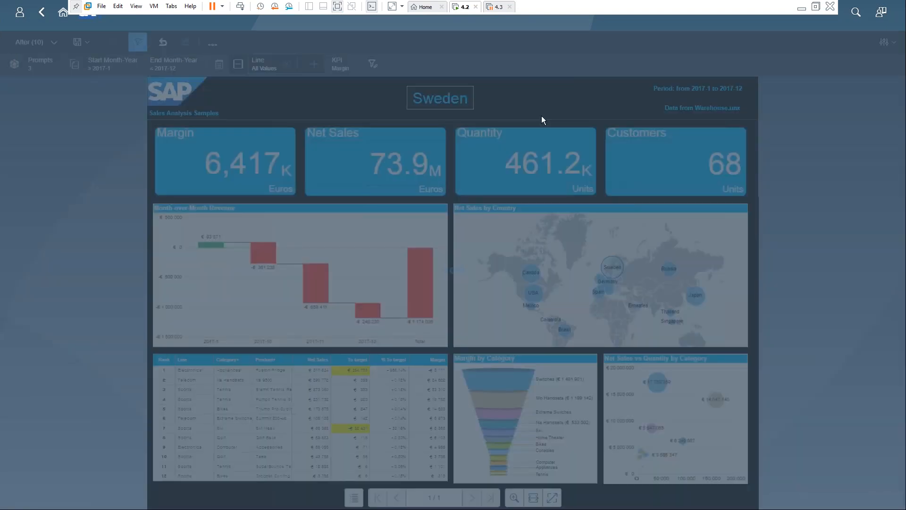